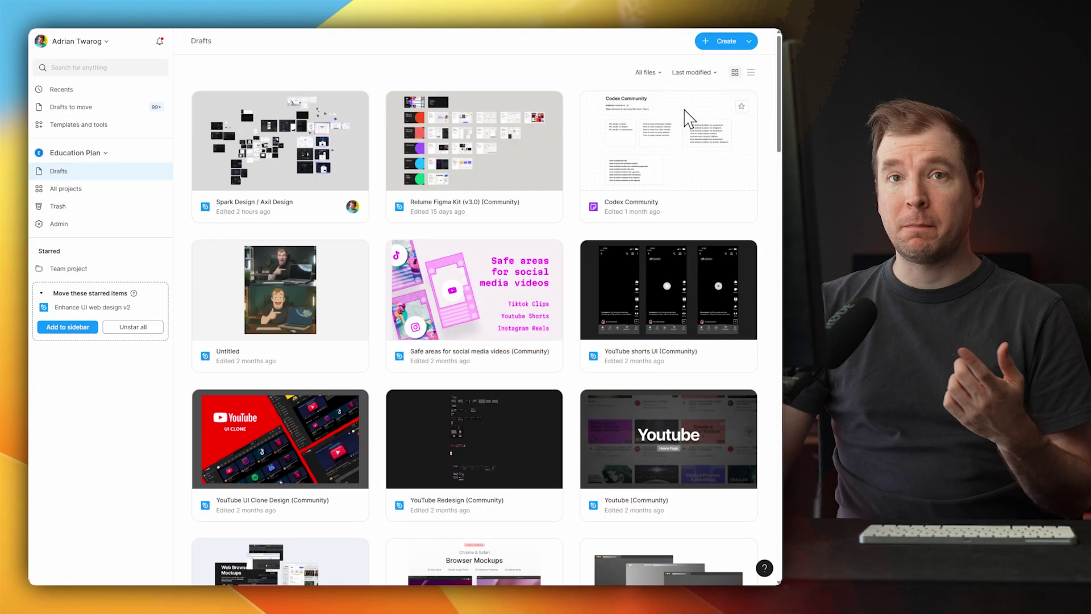
# Look over the available new-file types, then close the list.
pyautogui.click(729, 49)
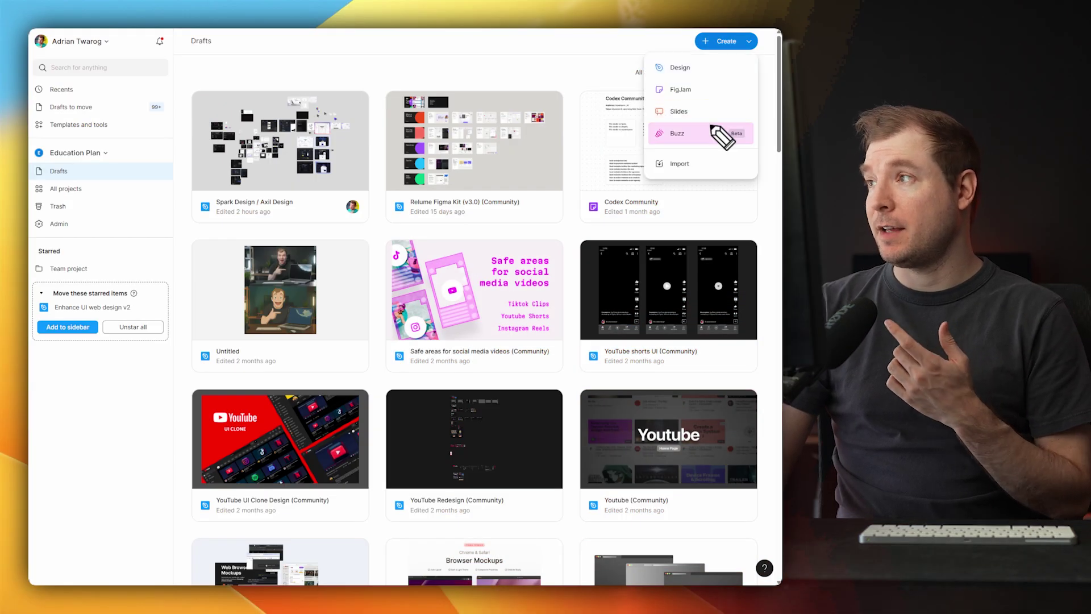
pyautogui.moveTo(648, 163); pyautogui.dragTo(716, 148)
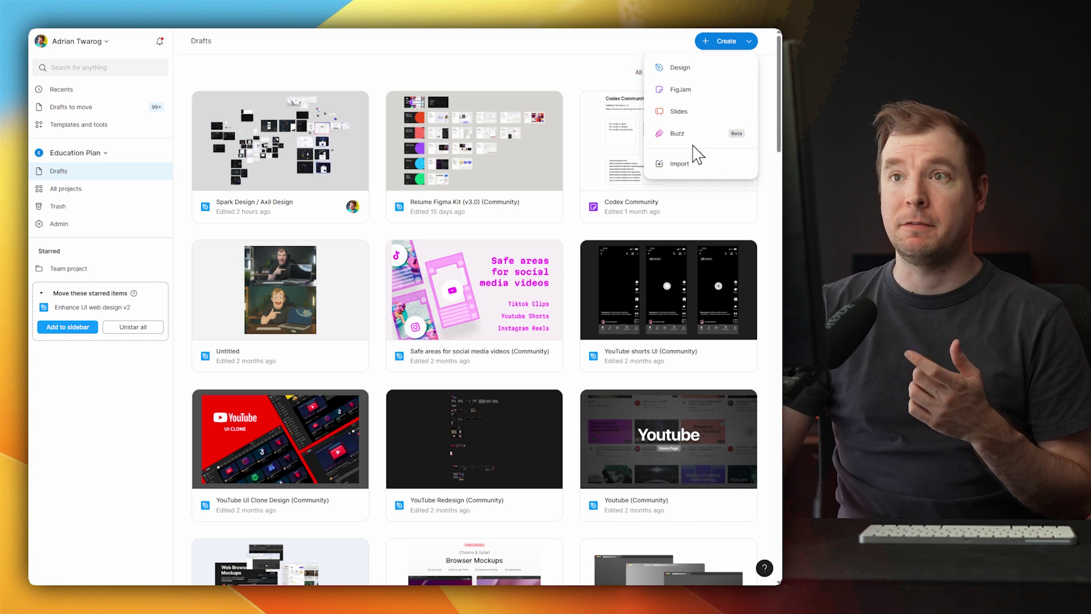
pyautogui.press('Escape')
# Switch to the Professional team, open its Team project and show the new-file types including Site.
pyautogui.click(109, 156)
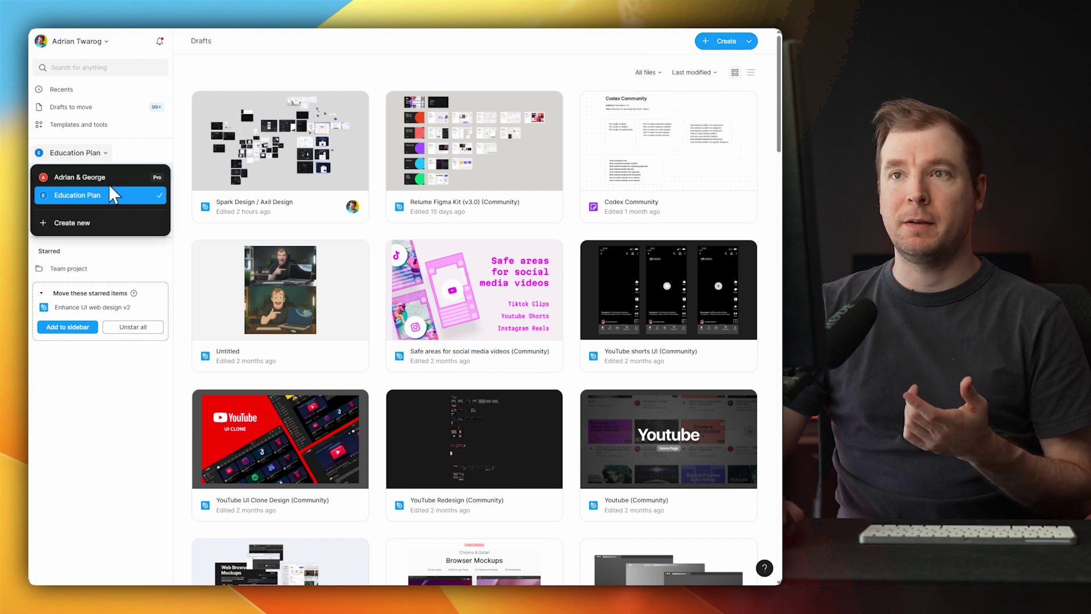
pyautogui.click(108, 184)
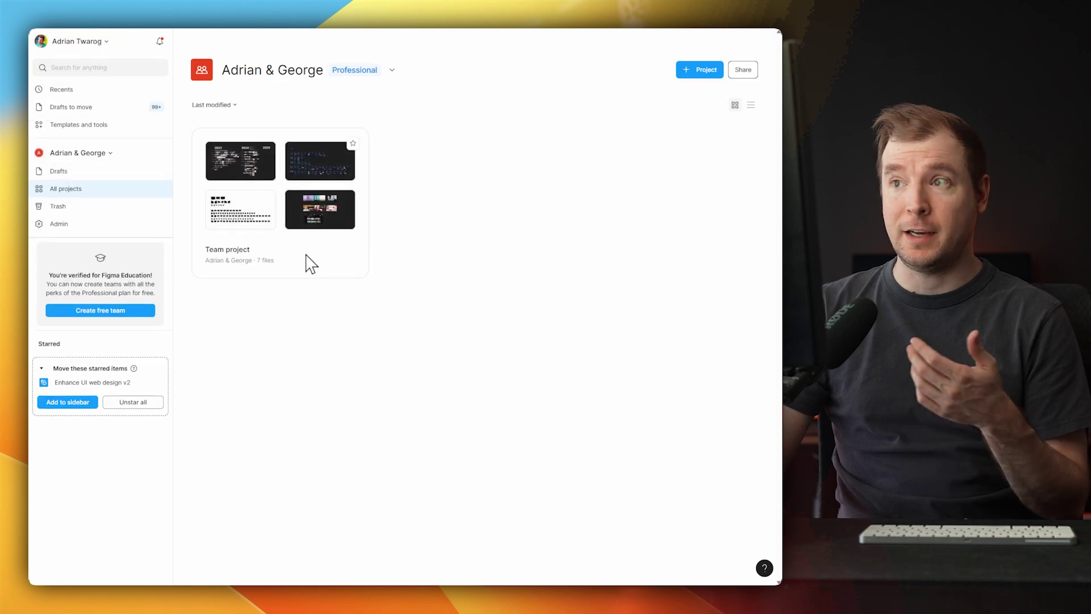
pyautogui.click(306, 260)
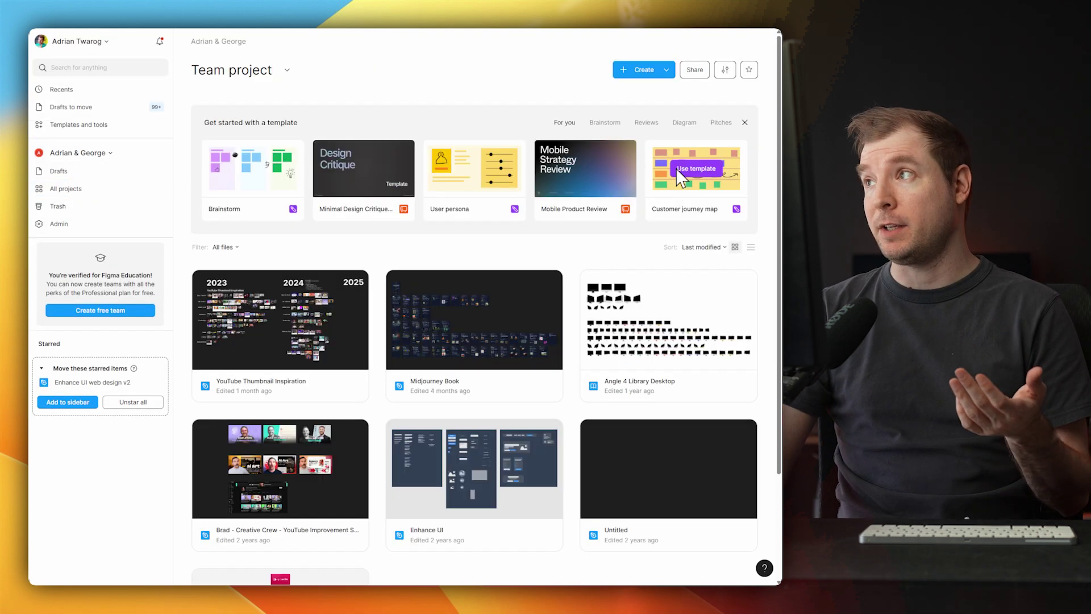
pyautogui.click(665, 69)
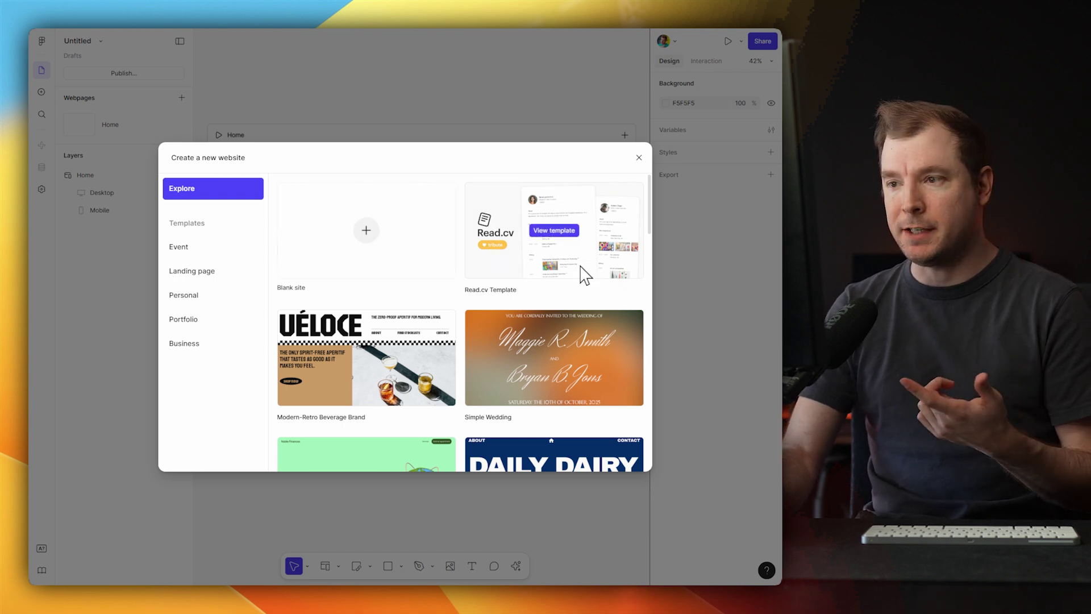
# Preview the Performance-Driven Gym template and create the site from it.
pyautogui.scroll(-6, 554, 277)
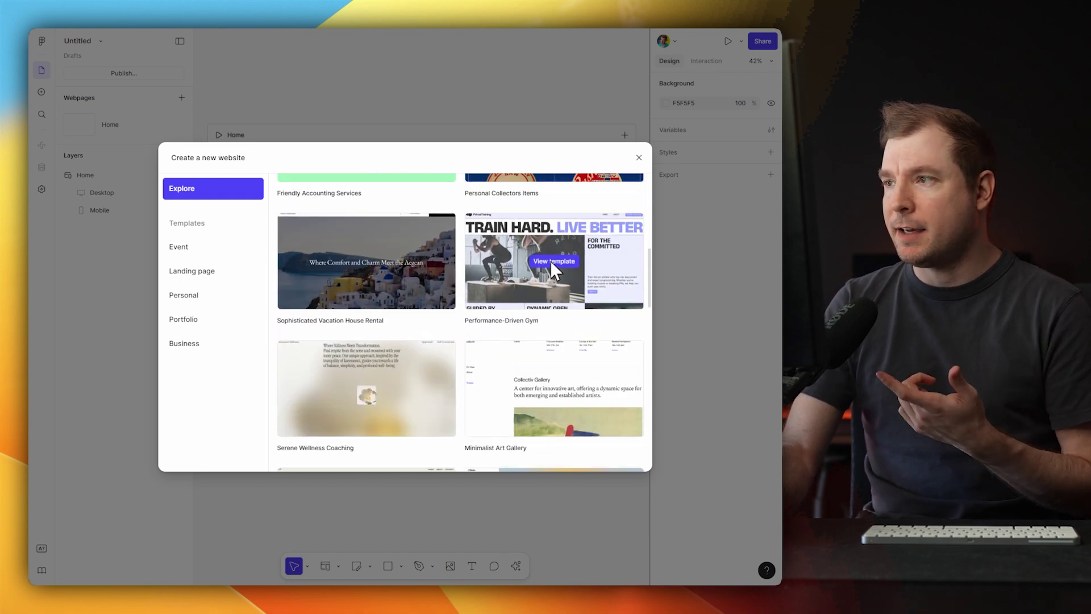
pyautogui.click(552, 261)
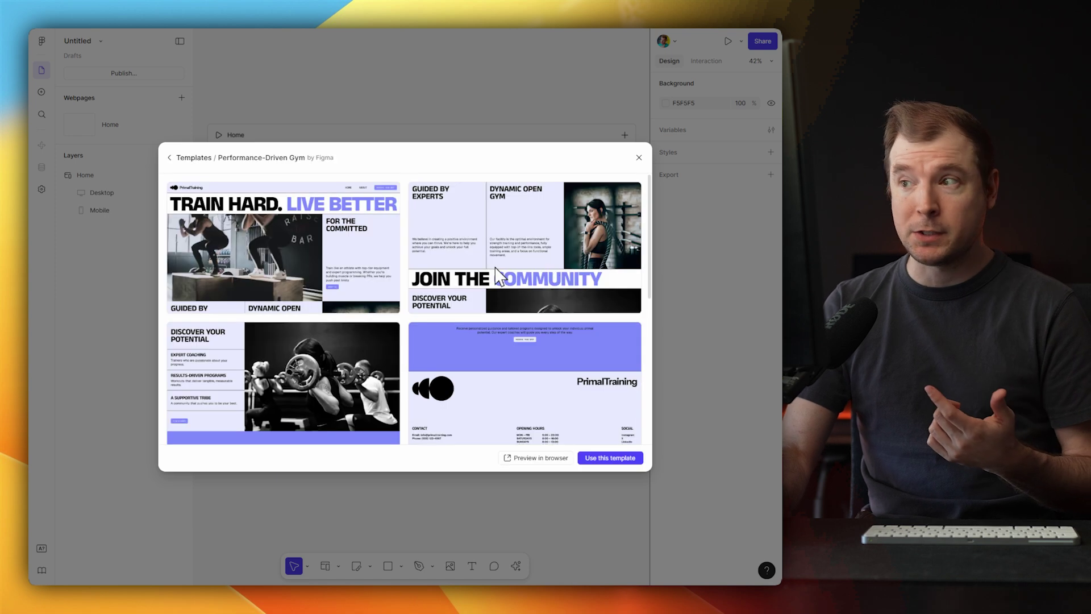
pyautogui.click(604, 462)
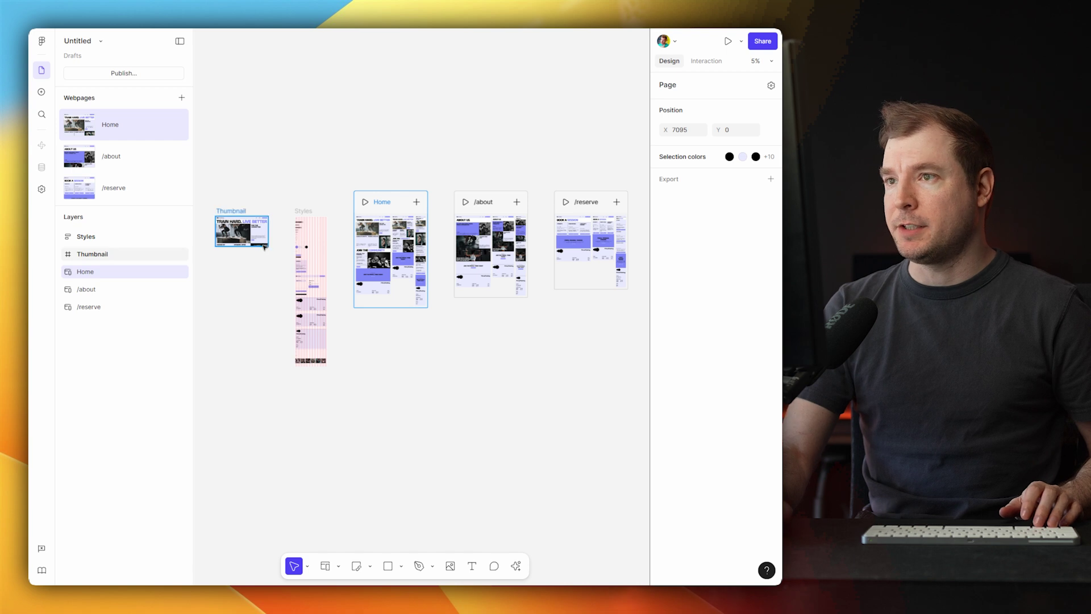
# Inspect the /about and /reserve page frames, then zoom out and pan back to Home.
pyautogui.click(500, 205)
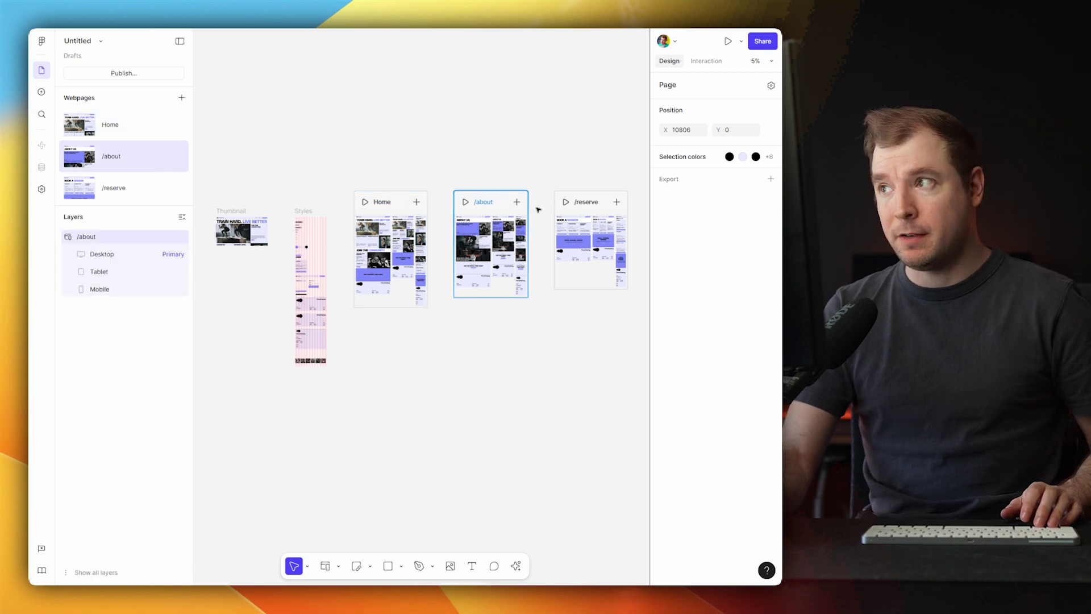
pyautogui.click(594, 203)
pyautogui.scroll(5, 279, 225)
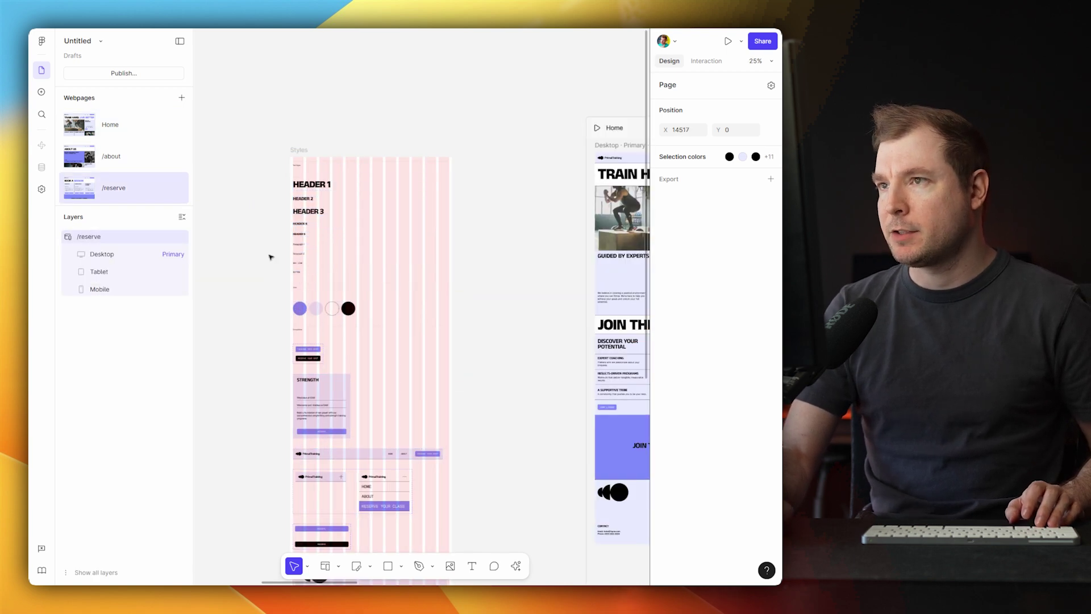
pyautogui.hscroll(-10, 254, 250)
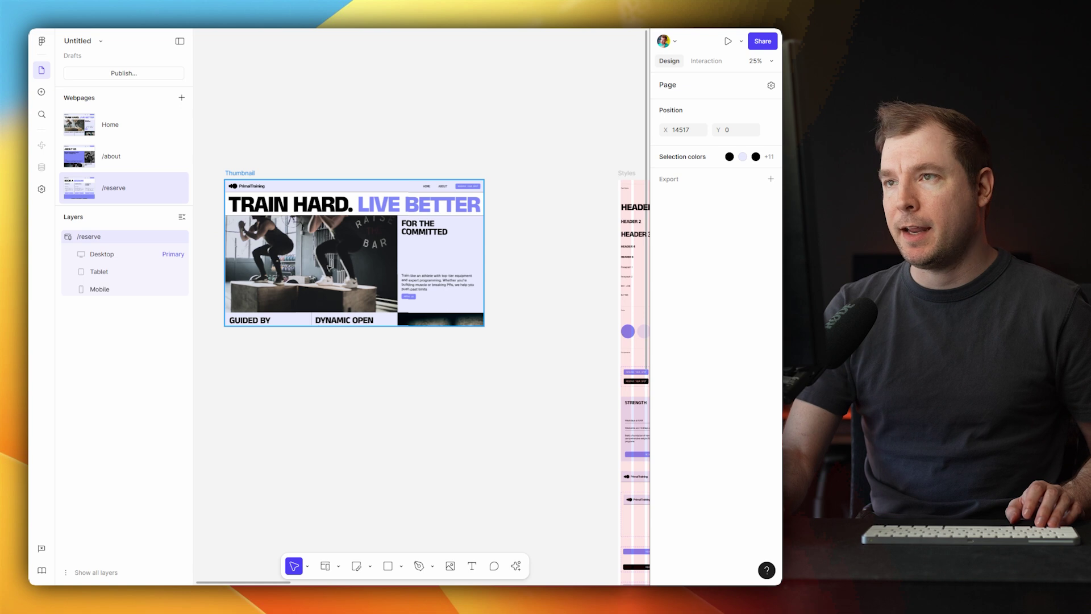
pyautogui.hscroll(15, 505, 305)
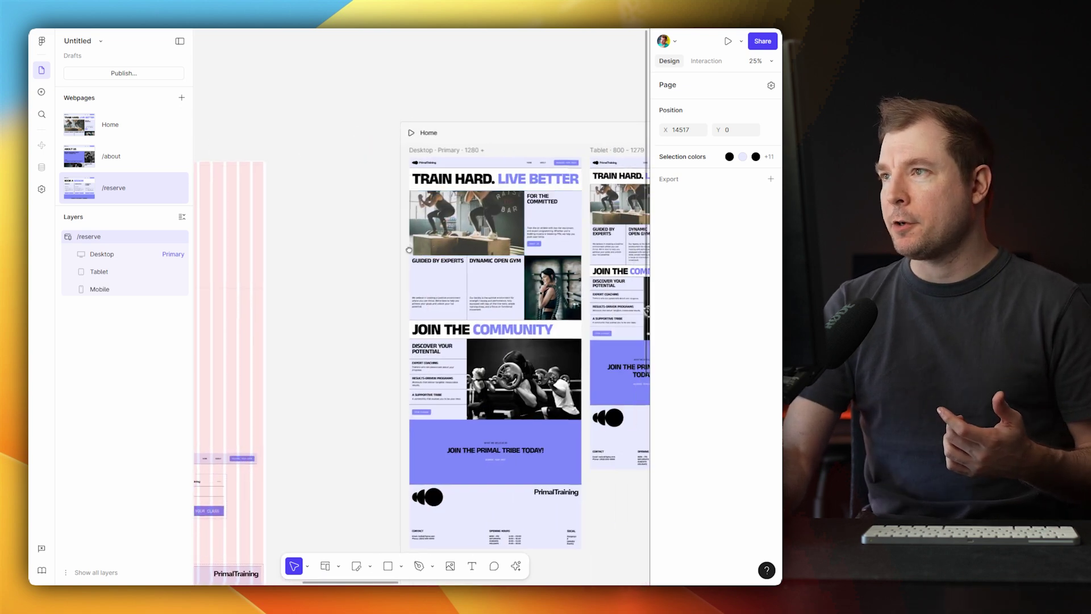
pyautogui.scroll(-2, 460, 149)
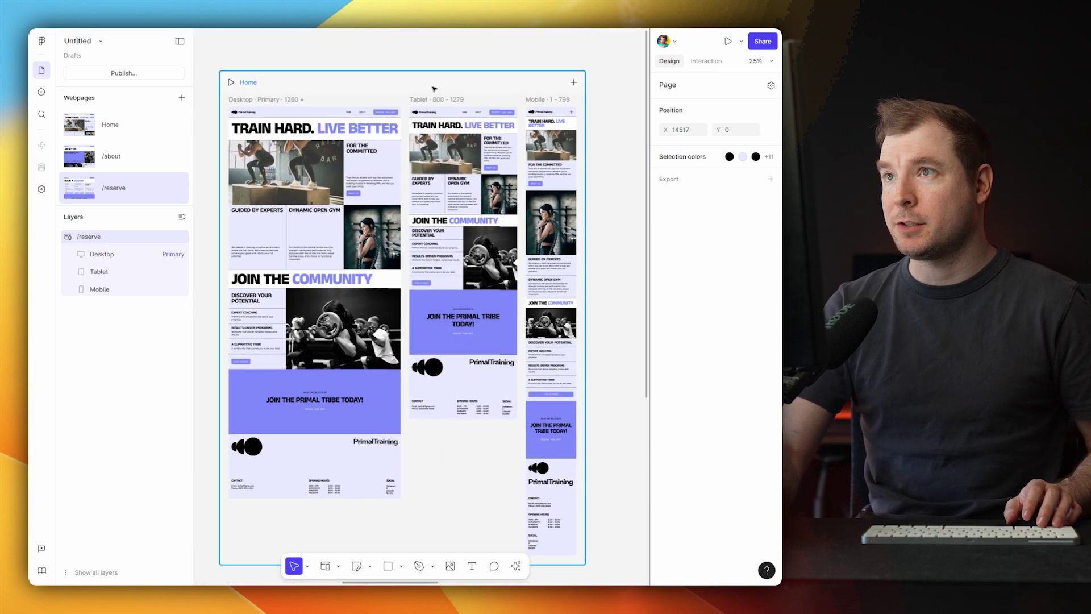
# Select Home's Desktop, Tablet and Mobile layouts to compare their sizes.
pyautogui.click(261, 103)
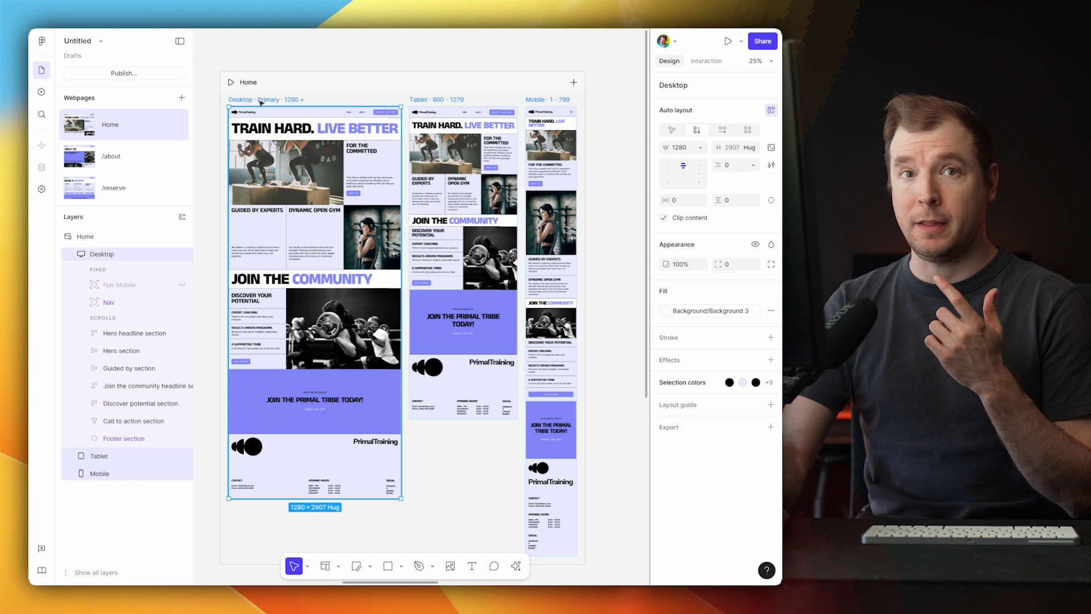
pyautogui.click(427, 100)
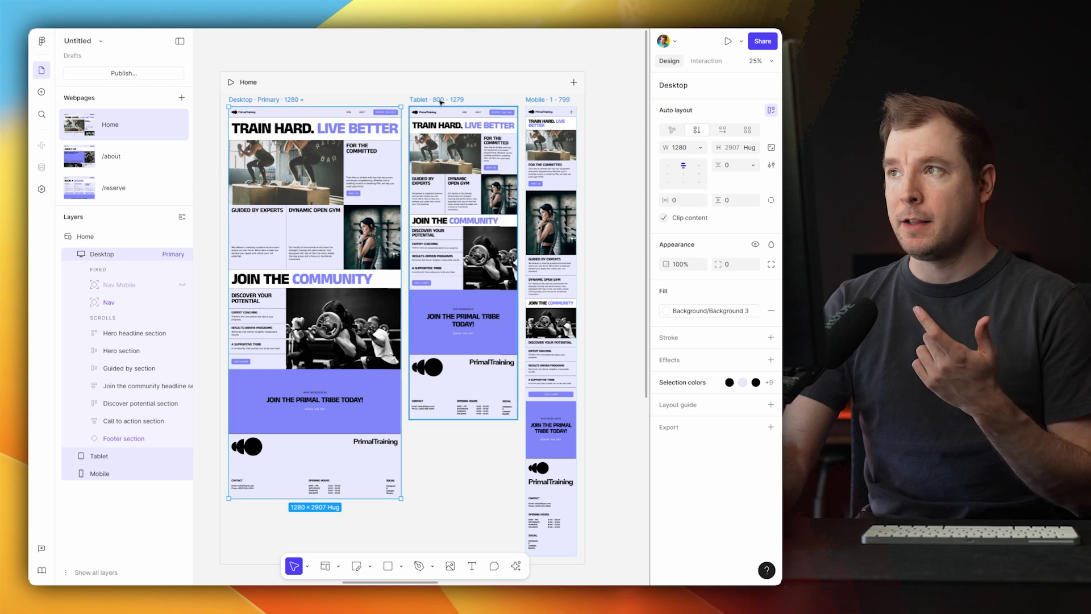
pyautogui.click(549, 100)
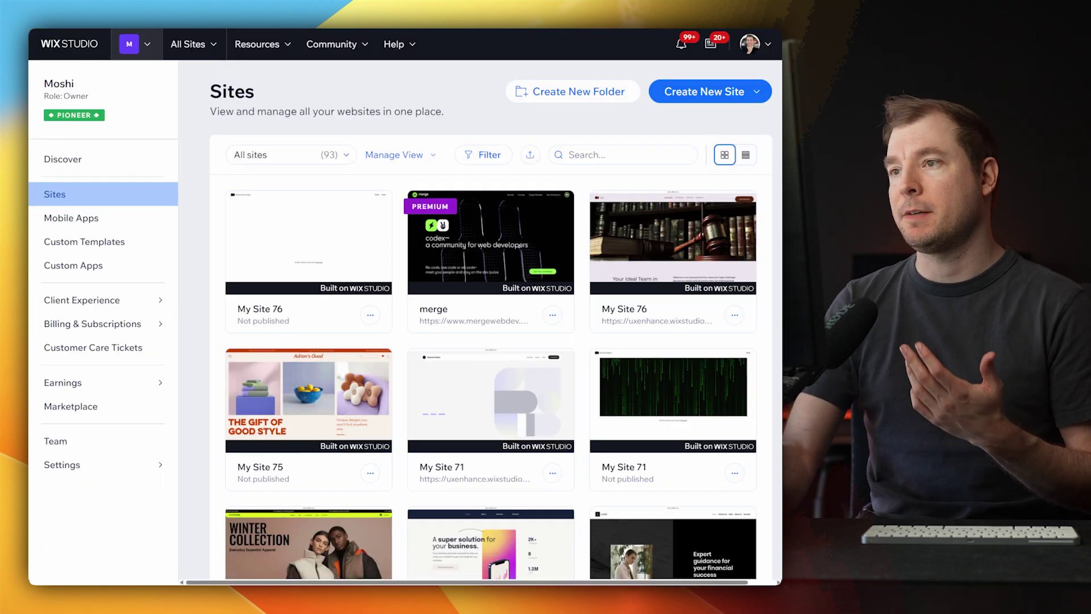
# Start a new Studio-template site, search templates for 'exercise' and open the CrossFit template for editing.
pyautogui.click(738, 92)
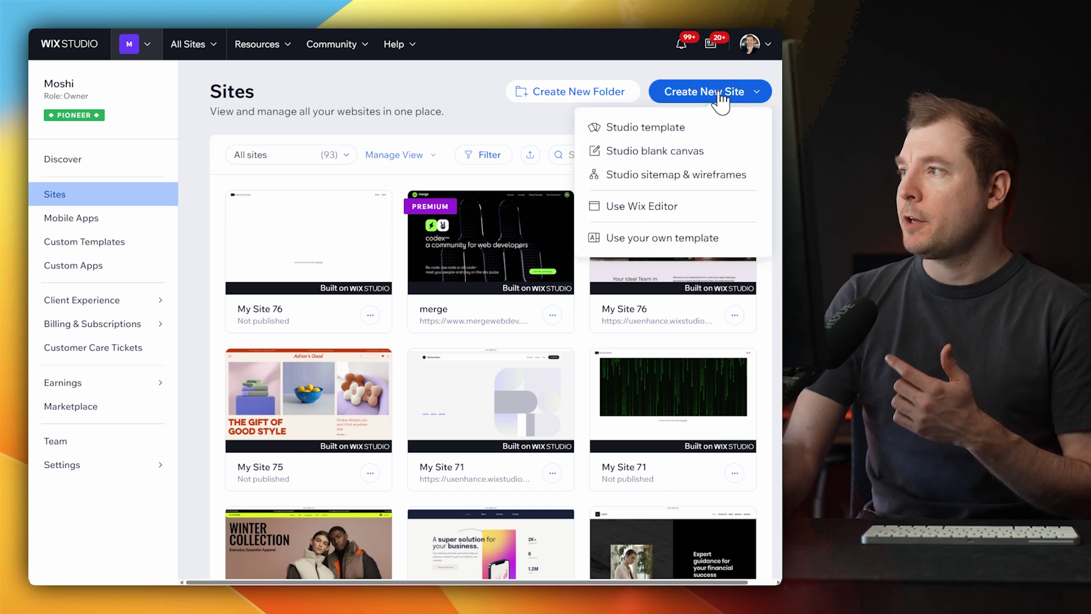
pyautogui.click(684, 132)
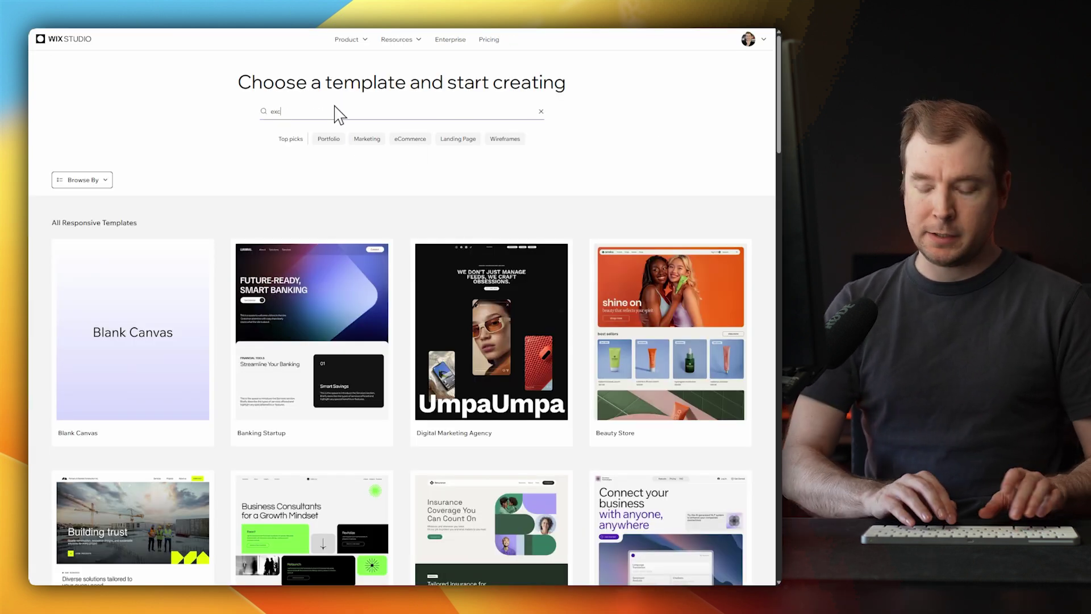
pyautogui.press('Return')
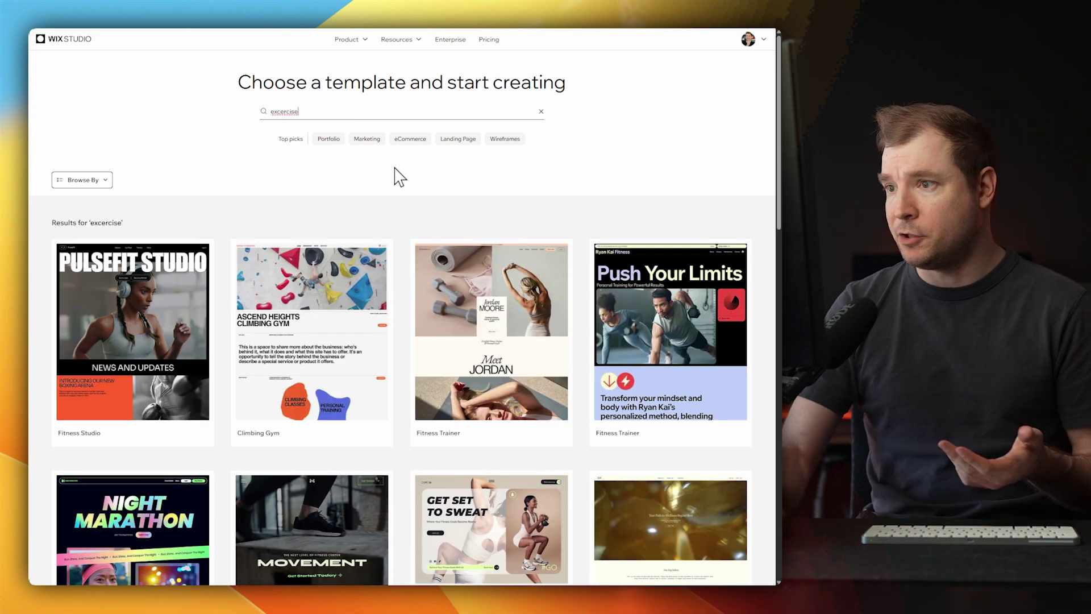
pyautogui.scroll(-3, 534, 437)
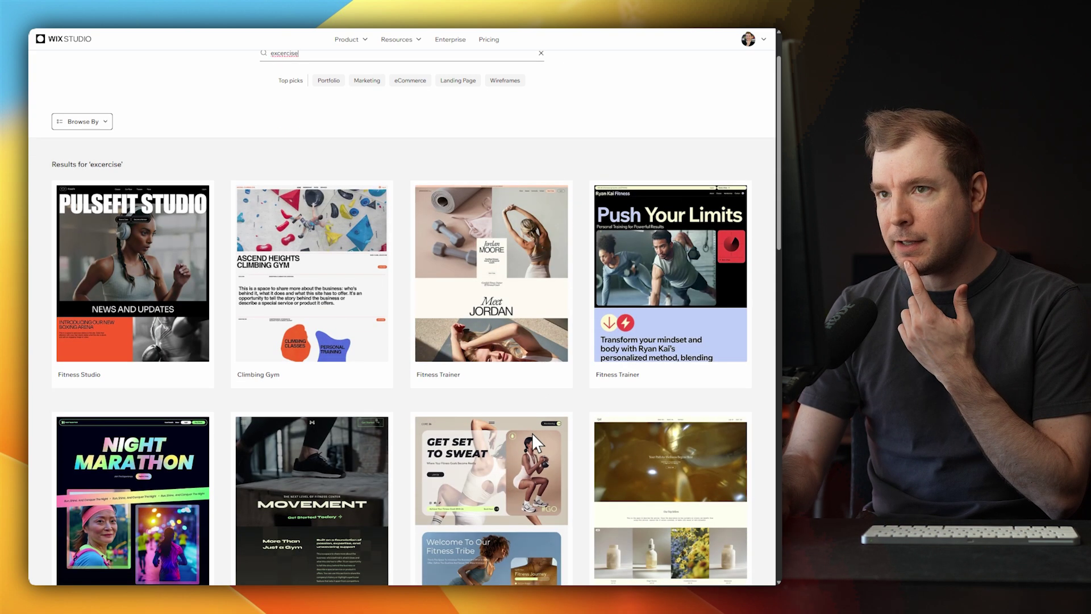
pyautogui.click(320, 261)
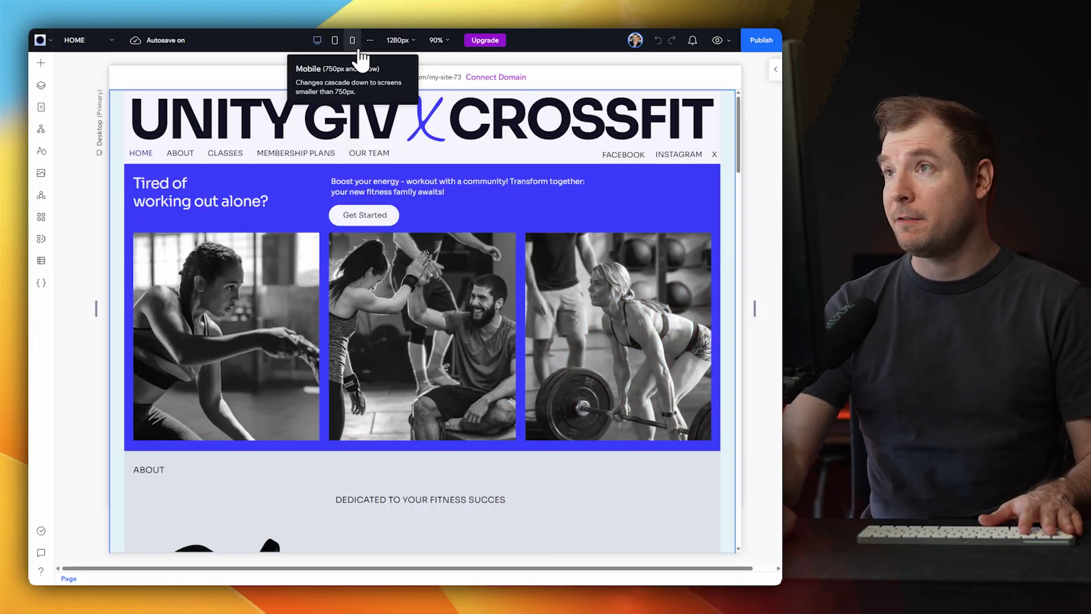
# Switch the Wix CrossFit page between tablet, mobile and desktop breakpoints.
pyautogui.click(335, 40)
pyautogui.click(317, 40)
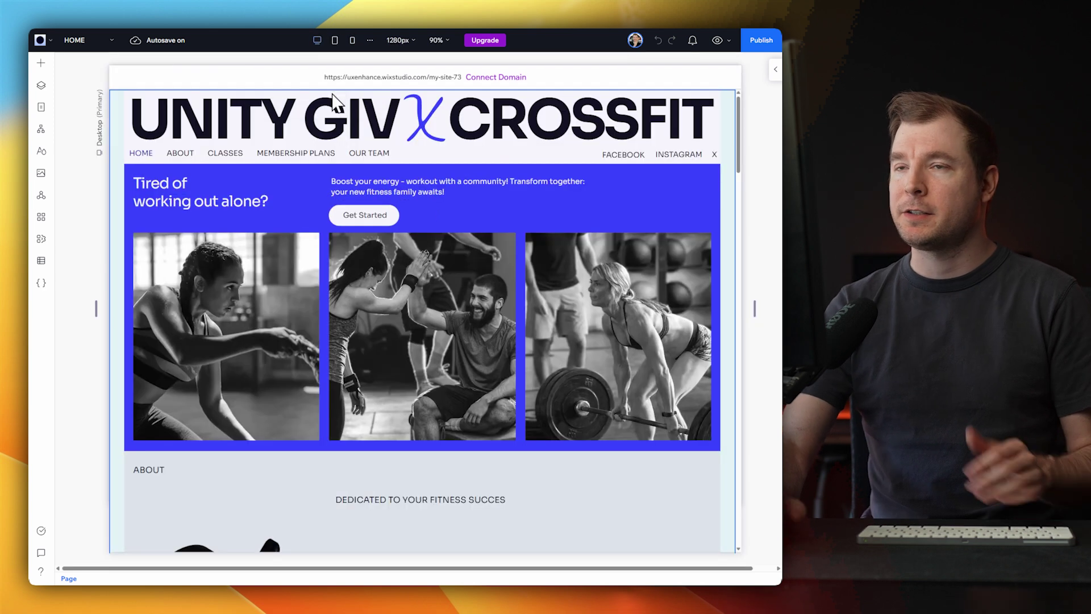
pyautogui.click(334, 40)
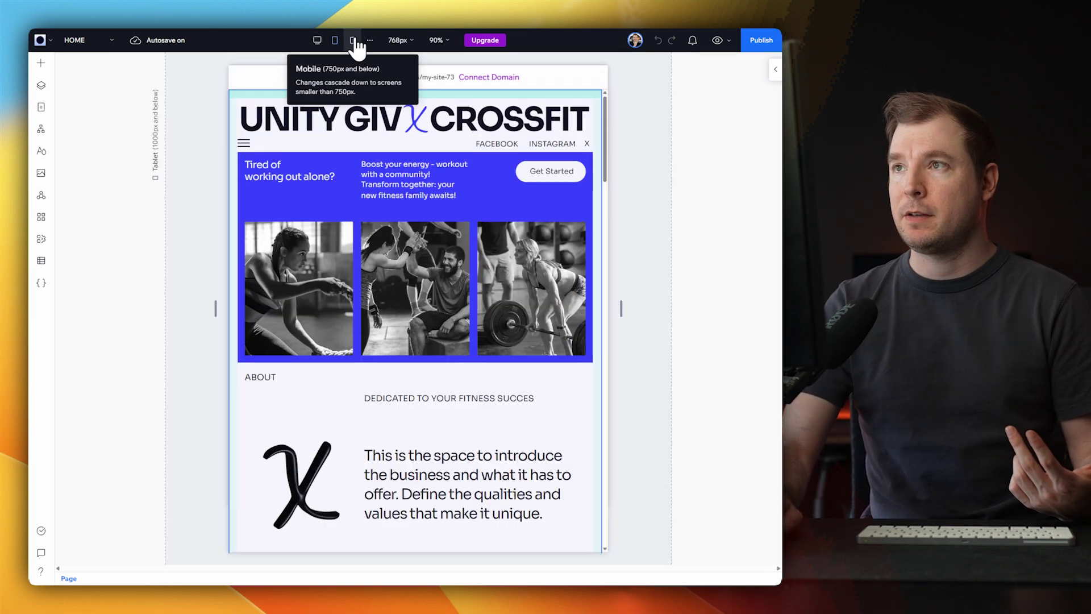
pyautogui.click(352, 40)
pyautogui.click(318, 41)
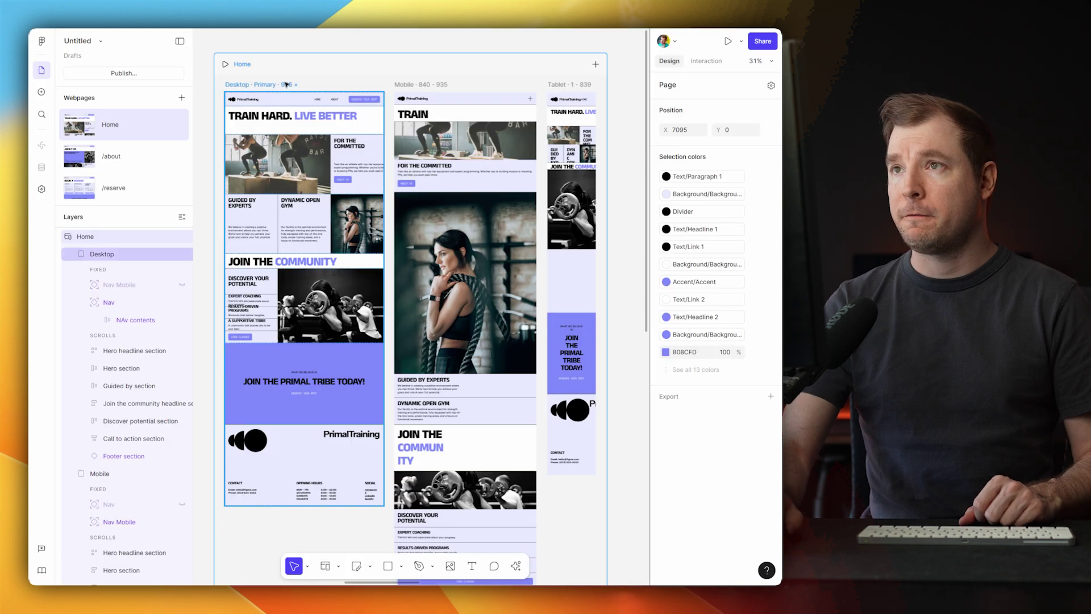
# Back in Figma Sites, select the gym Home page's Desktop, Mobile and Tablet frames.
pyautogui.click(265, 86)
pyautogui.click(420, 84)
pyautogui.click(557, 85)
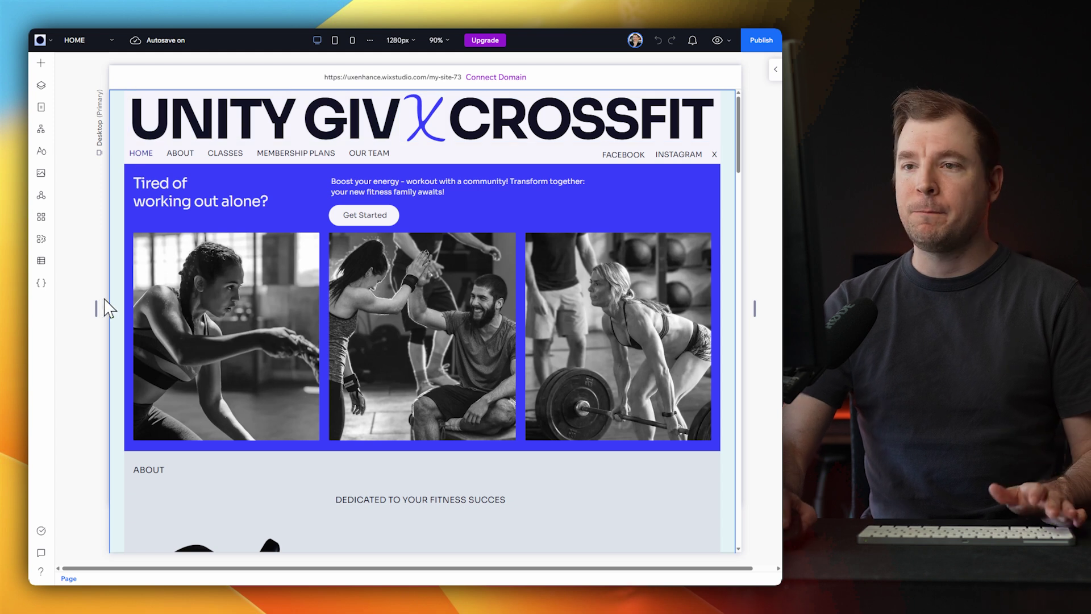
# Resize the Wix canvas to 1287px desktop, 751px tablet and 543px mobile widths to watch the reflow.
pyautogui.moveTo(99, 321); pyautogui.dragTo(213, 288)
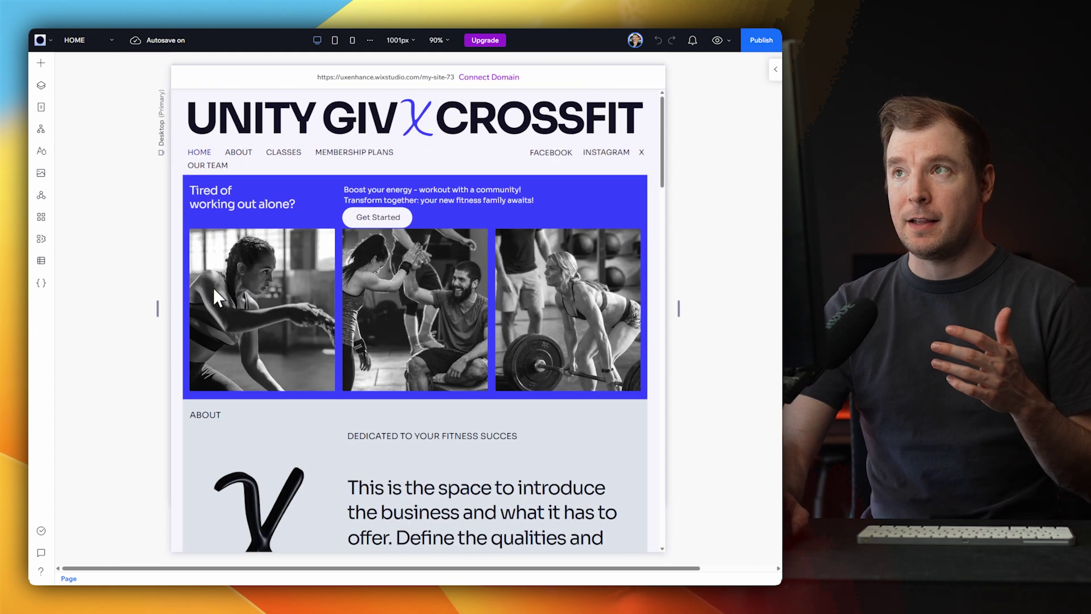
pyautogui.click(336, 46)
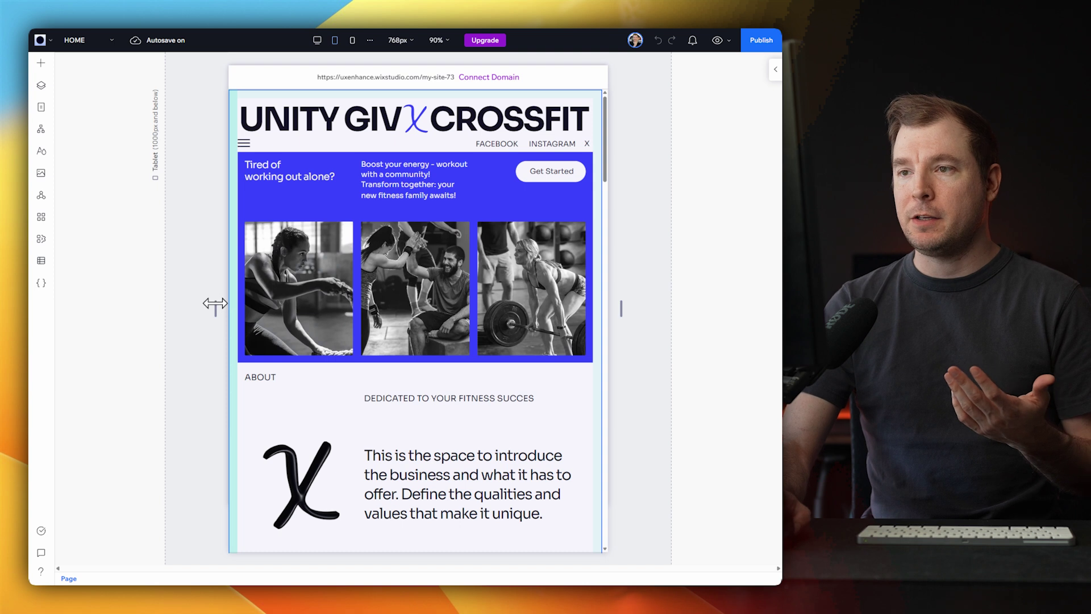
pyautogui.moveTo(214, 310)
pyautogui.mouseDown()
pyautogui.moveTo(117, 309)
pyautogui.moveTo(219, 310)
pyautogui.mouseUp()
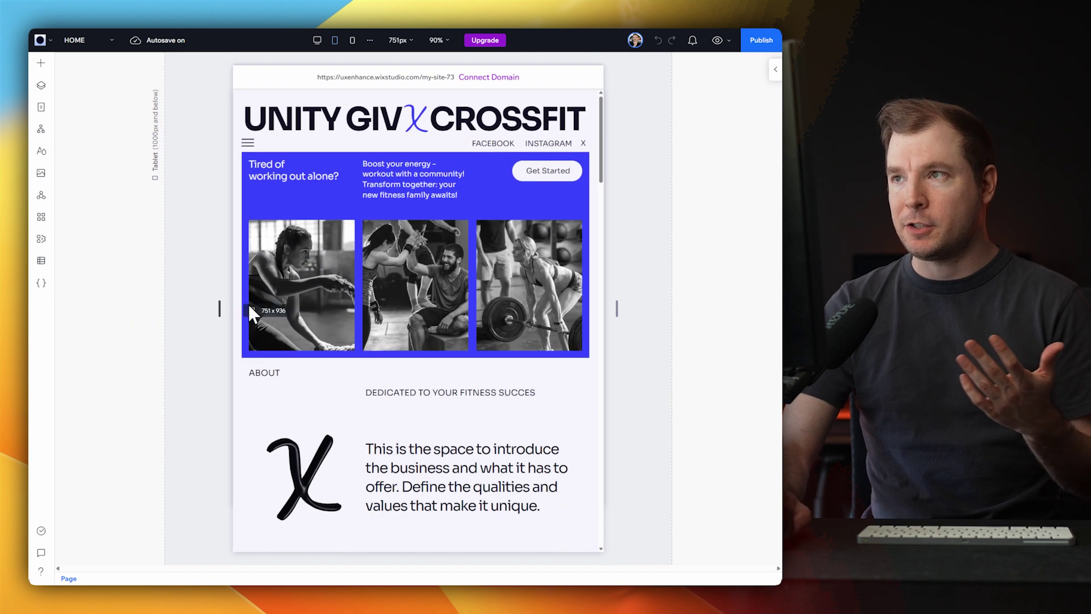
pyautogui.click(352, 40)
pyautogui.moveTo(309, 307); pyautogui.dragTo(252, 301)
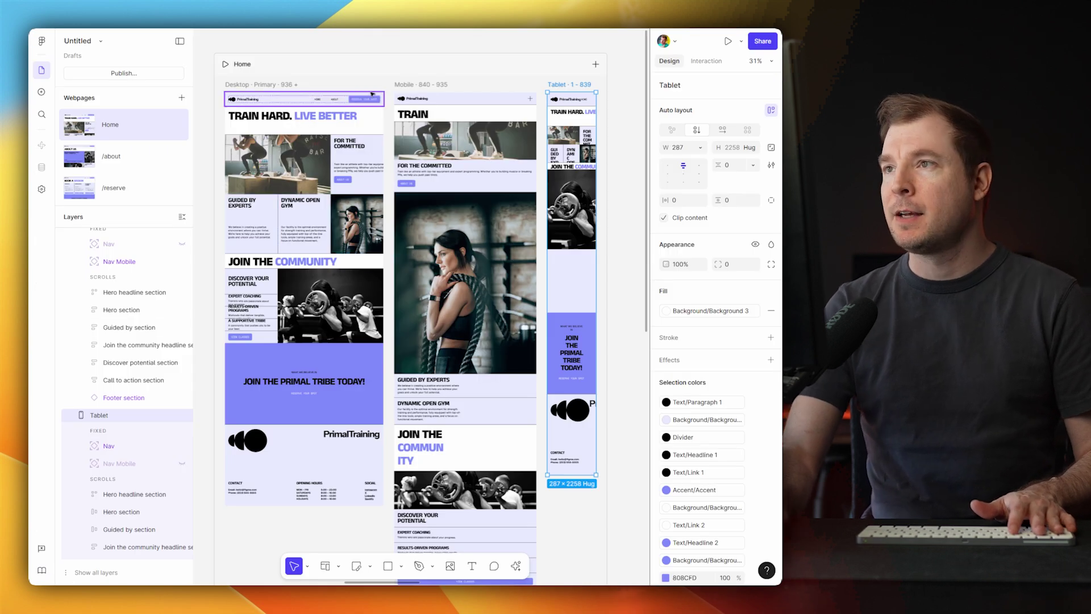
# Narrow the Home Desktop frame to preview its layout at a smaller width.
pyautogui.click(236, 85)
pyautogui.moveTo(384, 175); pyautogui.dragTo(295, 175)
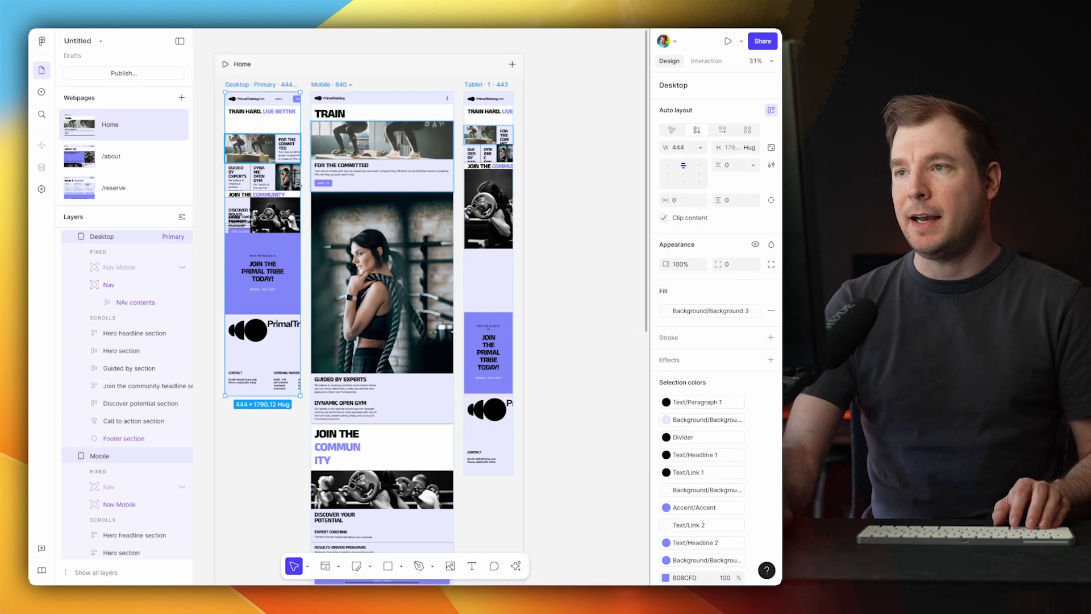
pyautogui.scroll(5, 240, 198)
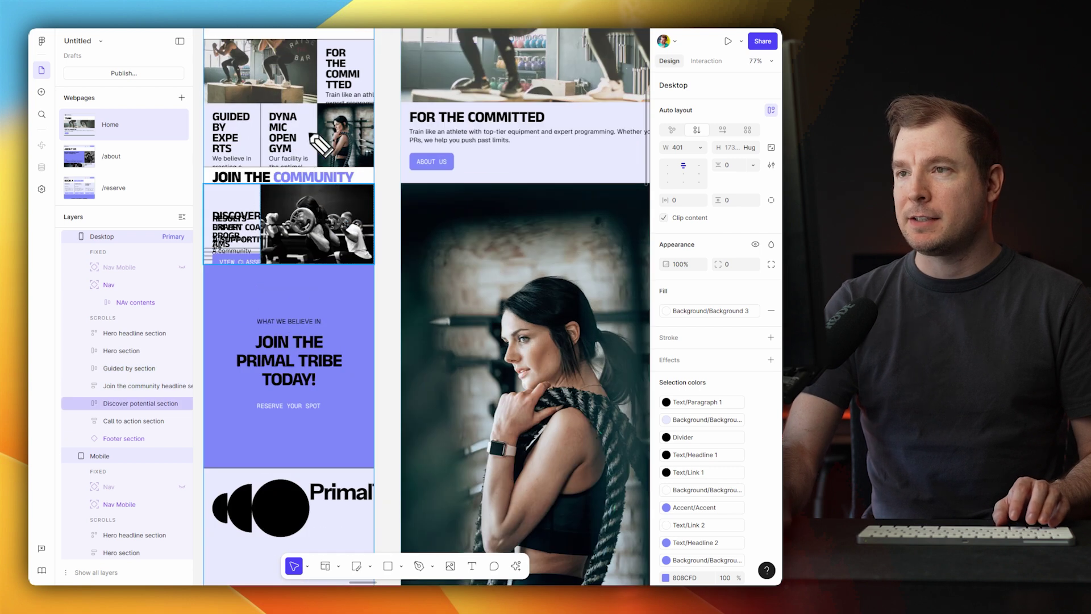
pyautogui.scroll(4, 243, 125)
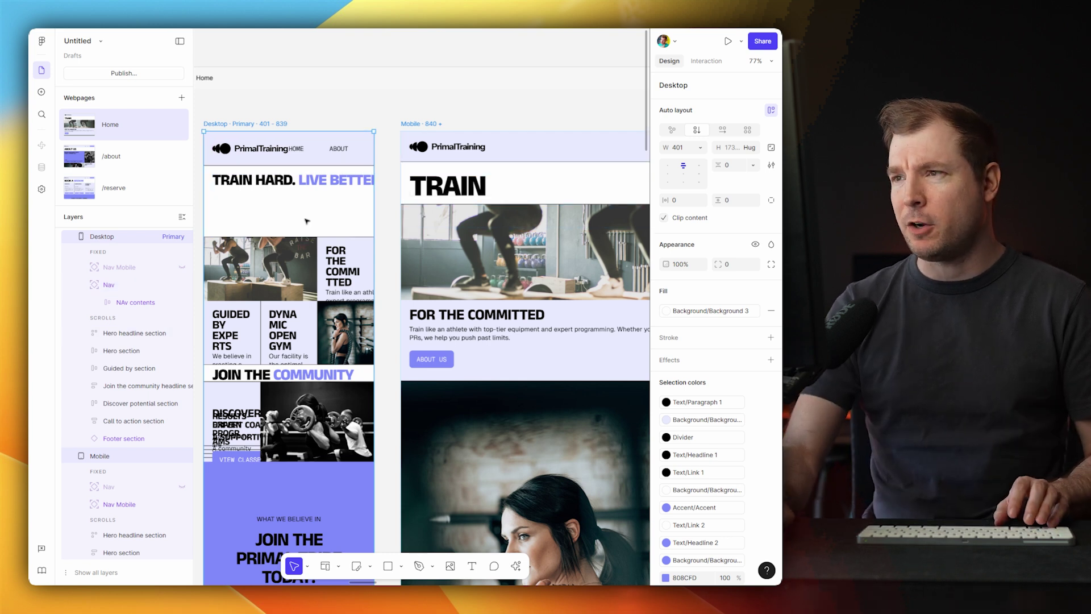
pyautogui.scroll(-5, 291, 241)
pyautogui.scroll(-2, 359, 234)
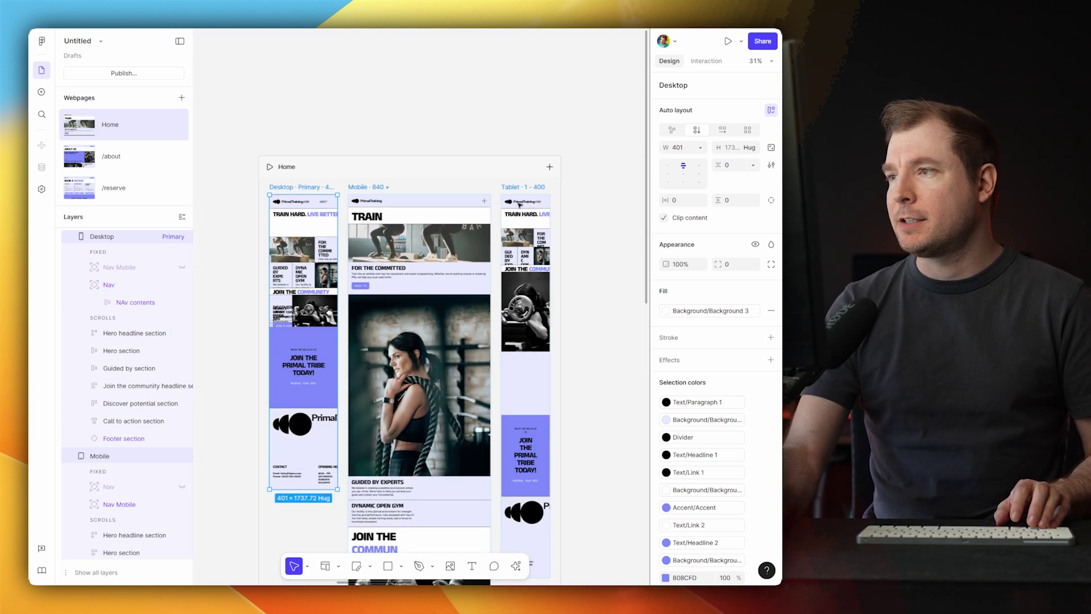
# Widen the Mobile frame to preview how the Home layout reflows at wider widths.
pyautogui.click(526, 284)
pyautogui.click(378, 243)
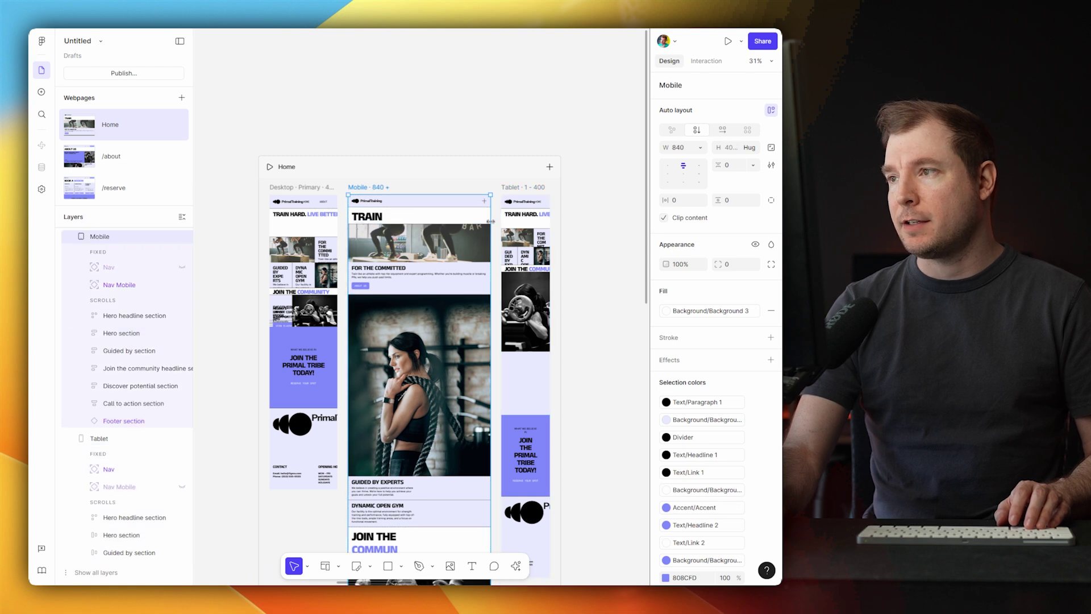
pyautogui.hotkey('ctrl', 'z')
pyautogui.scroll(3, 386, 258)
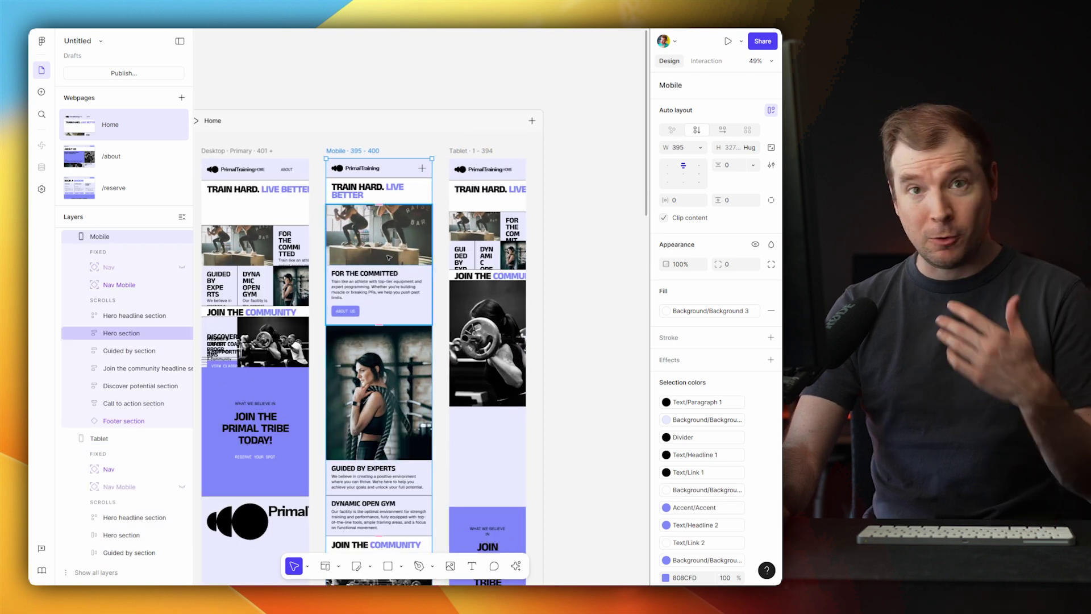
pyautogui.moveTo(432, 225); pyautogui.dragTo(648, 225)
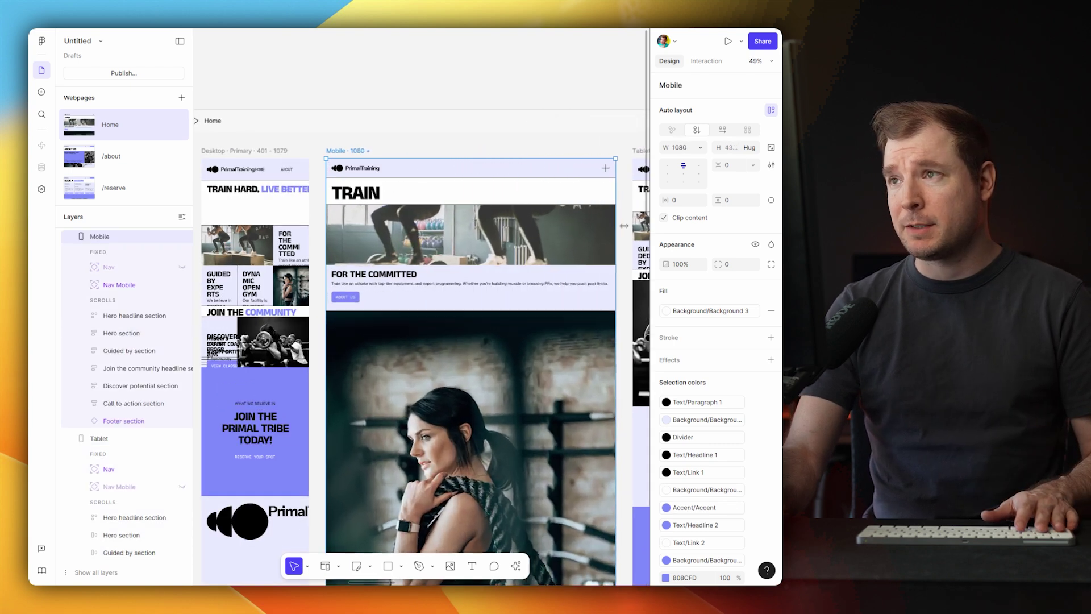
pyautogui.scroll(-3, 435, 243)
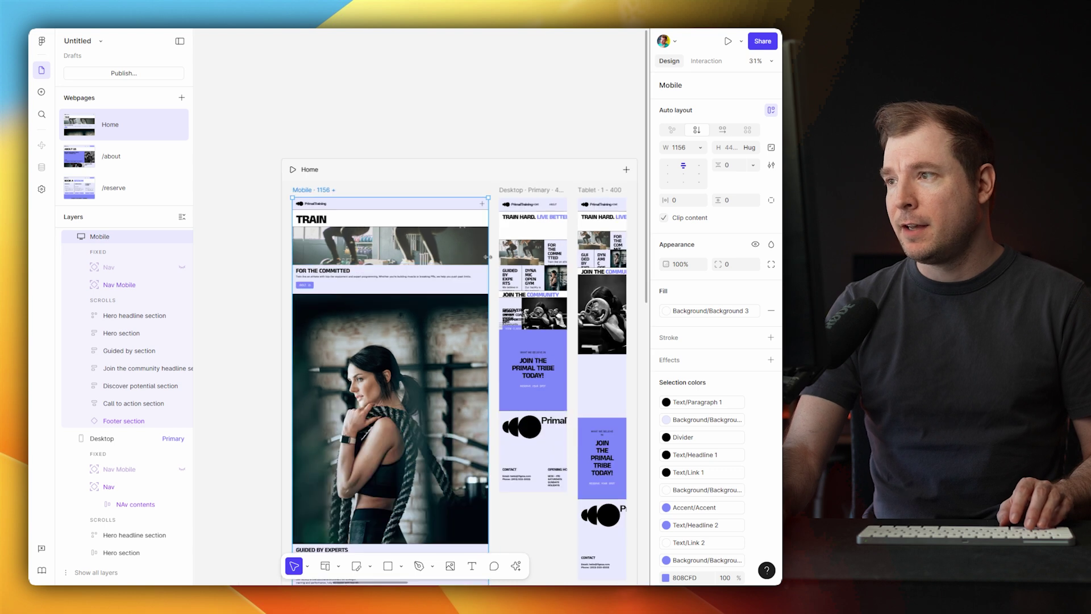
pyautogui.moveTo(487, 256); pyautogui.dragTo(544, 257)
pyautogui.scroll(-5, 355, 285)
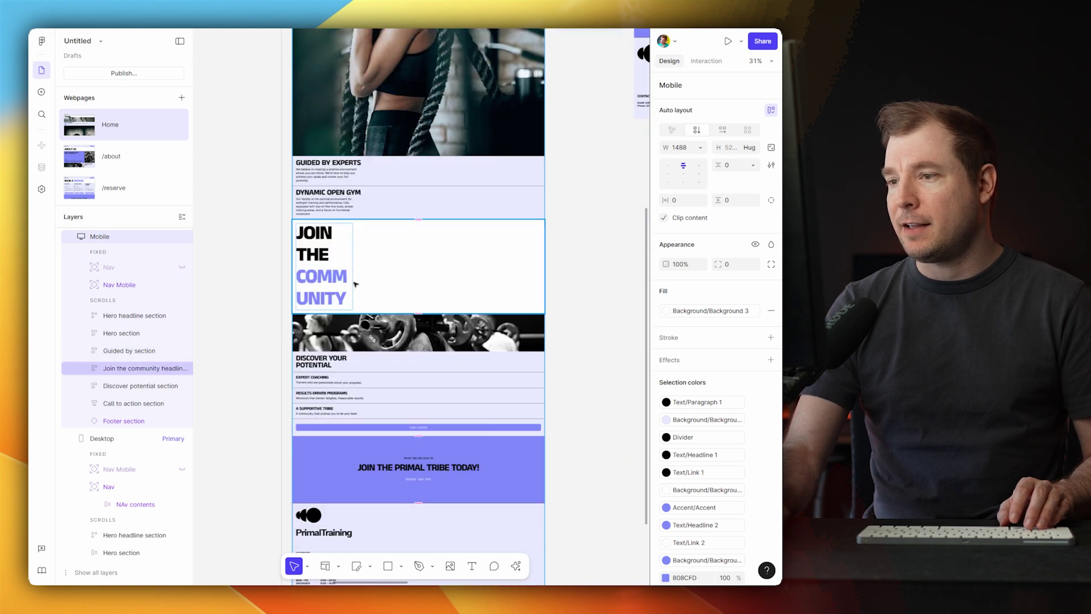
pyautogui.scroll(8, 355, 284)
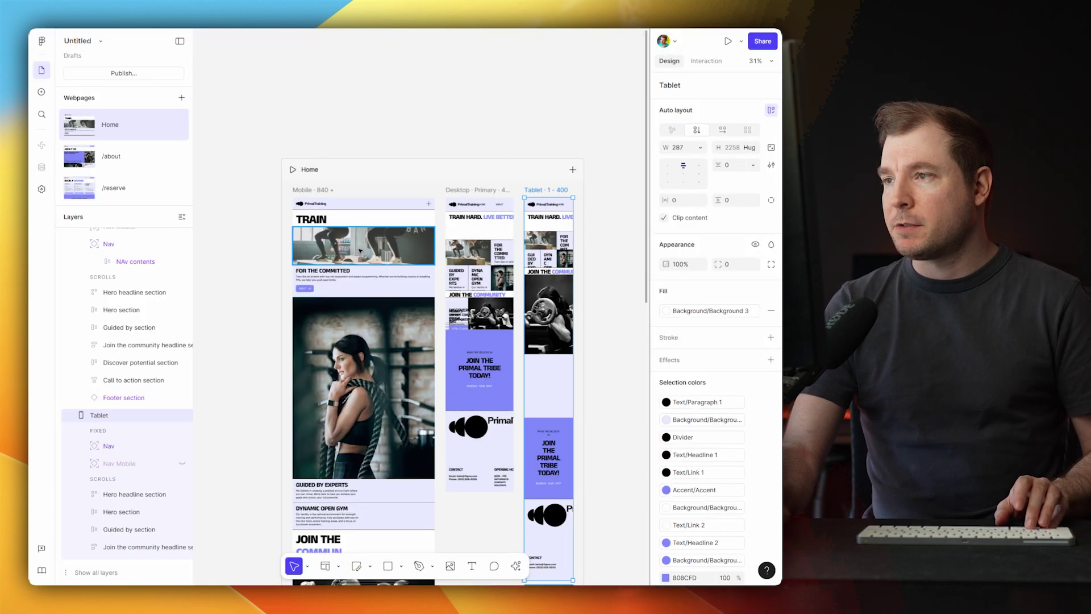
pyautogui.hscroll(3, 398, 341)
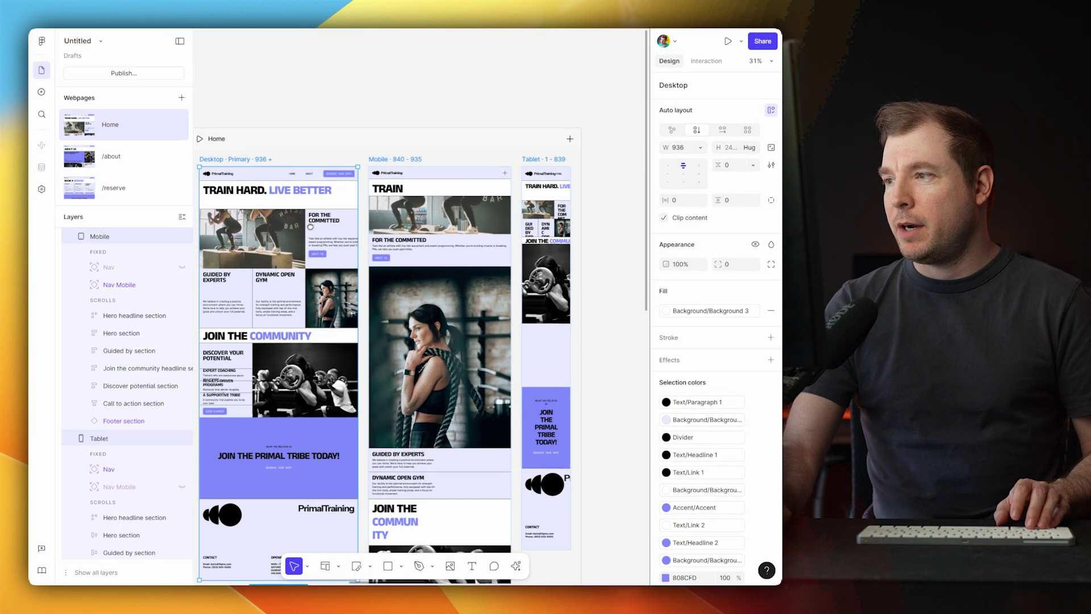
# Add an 800px Tablet breakpoint to the Home page from the preset list.
pyautogui.click(384, 189)
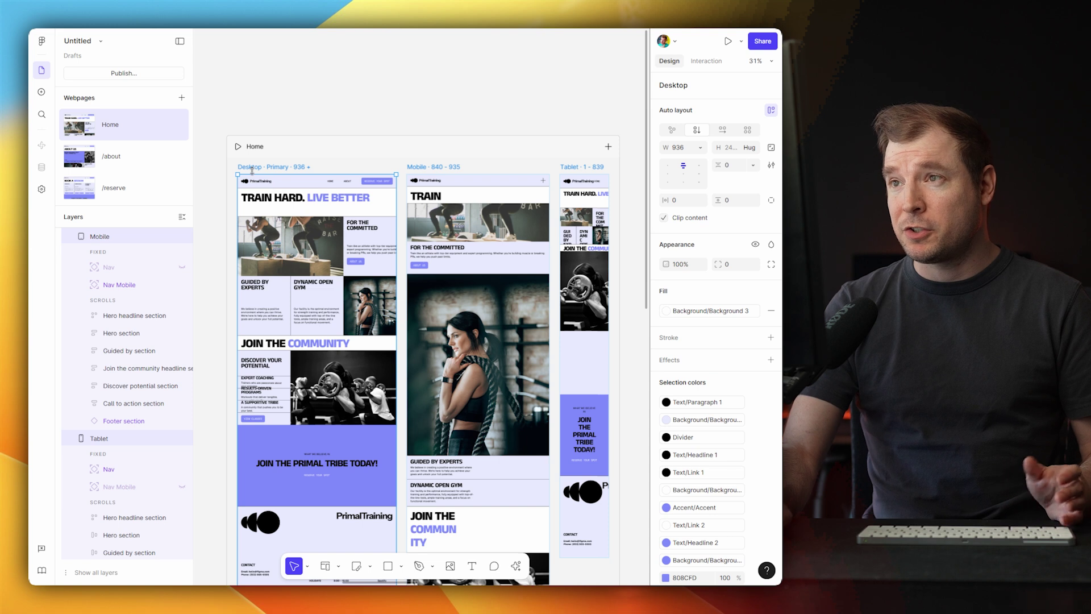
pyautogui.click(570, 168)
pyautogui.click(608, 147)
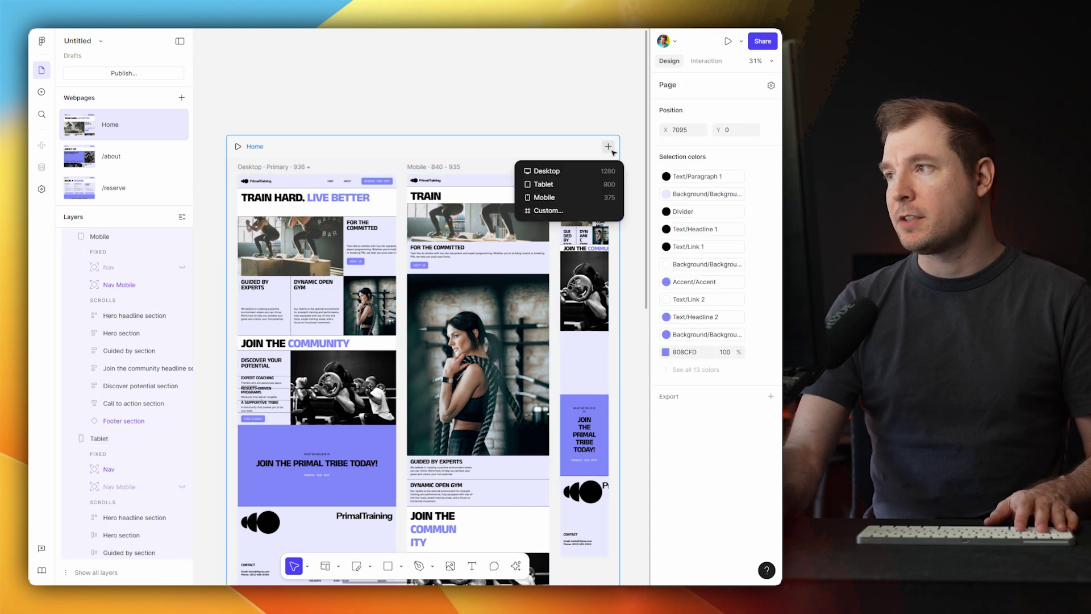
pyautogui.click(561, 187)
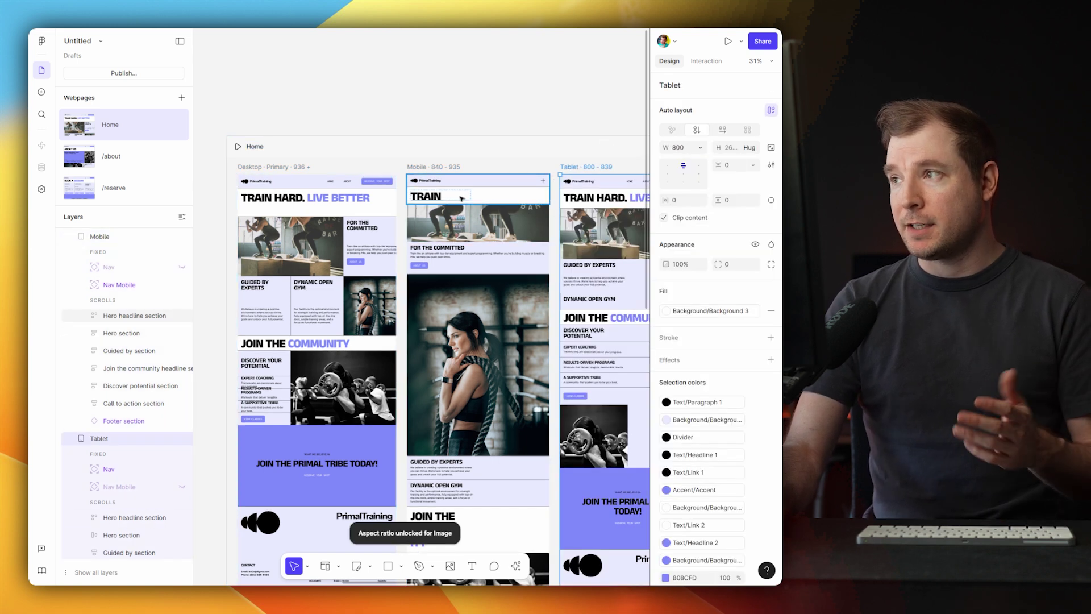
# Delete the Mobile breakpoint frame from the Home page.
pyautogui.hscroll(3, 340, 182)
pyautogui.click(322, 162)
pyautogui.press('Delete')
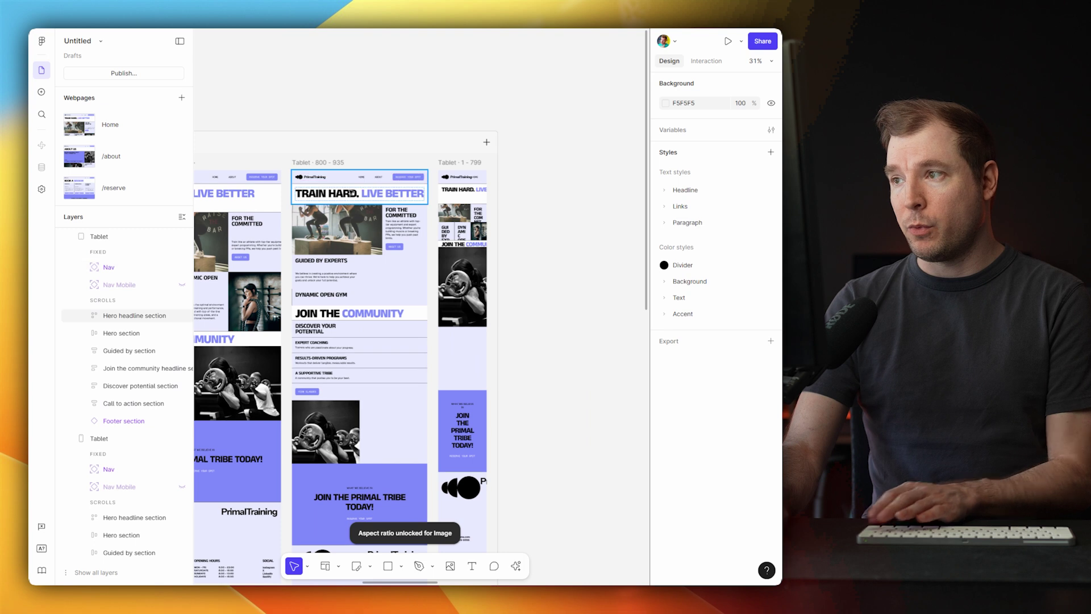
pyautogui.click(284, 193)
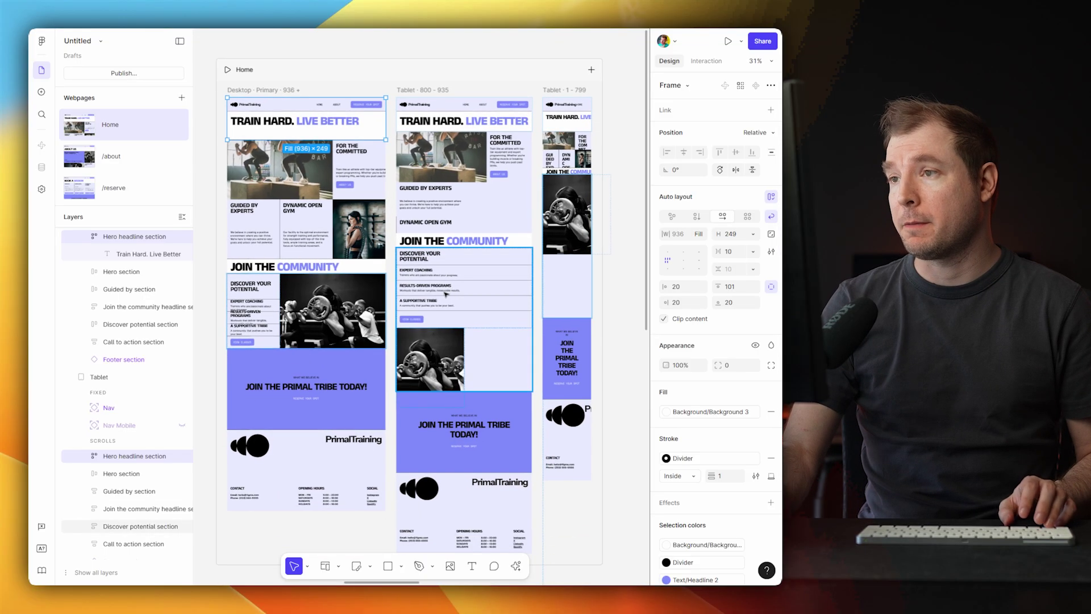
pyautogui.scroll(-10, 445, 294)
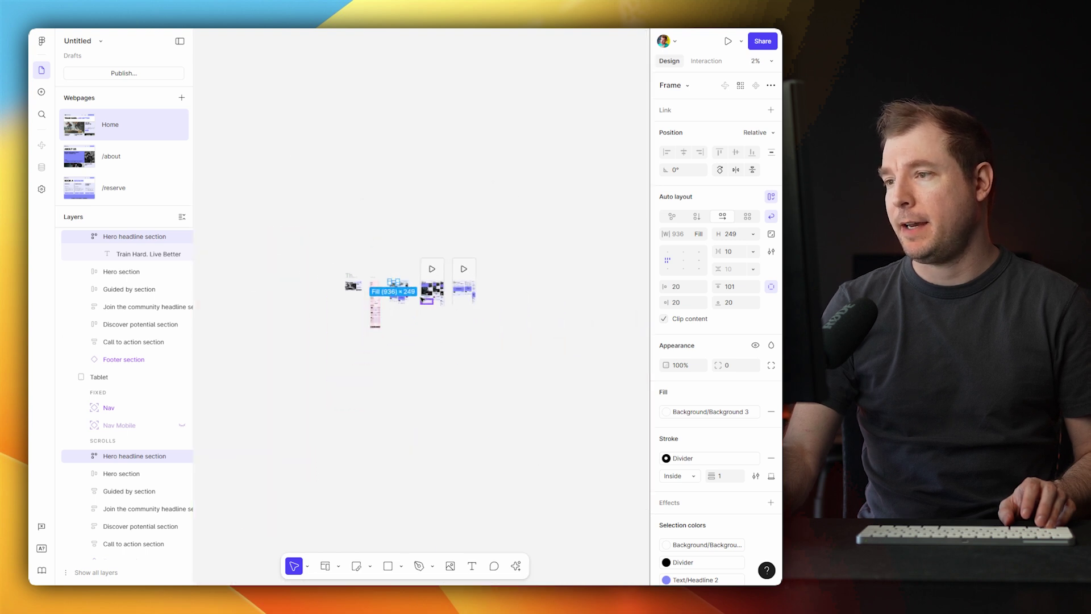
pyautogui.scroll(15, 420, 299)
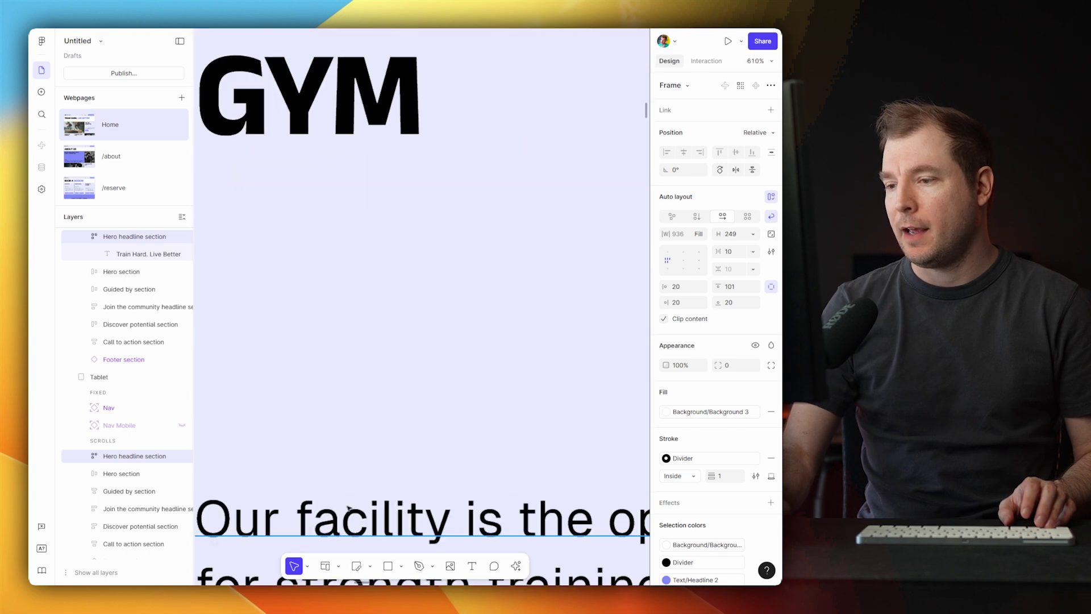
pyautogui.scroll(10, 349, 509)
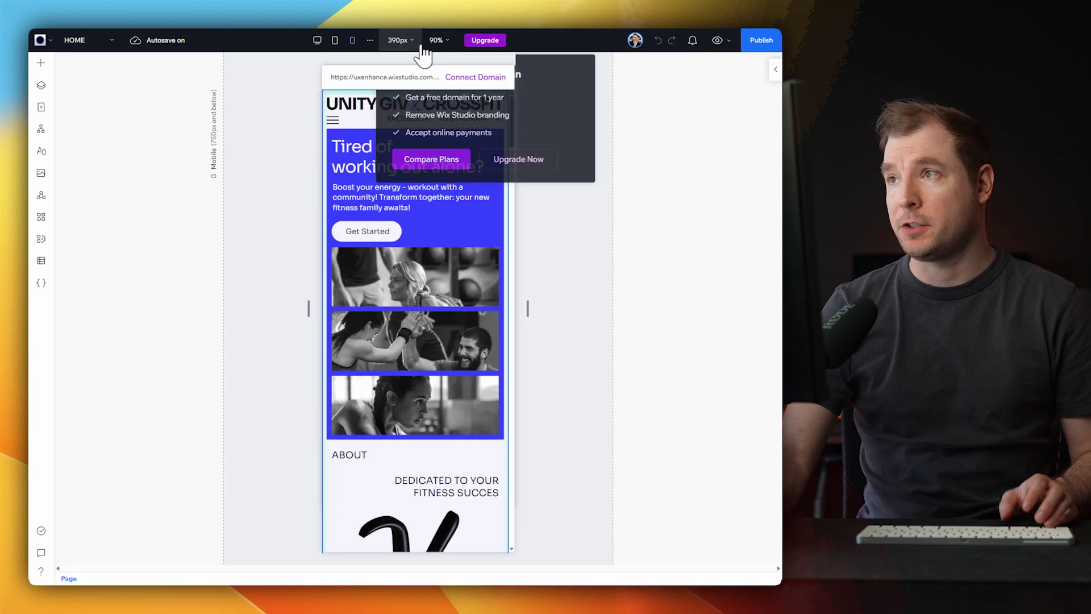
pyautogui.click(435, 40)
pyautogui.click(414, 66)
pyautogui.click(414, 66)
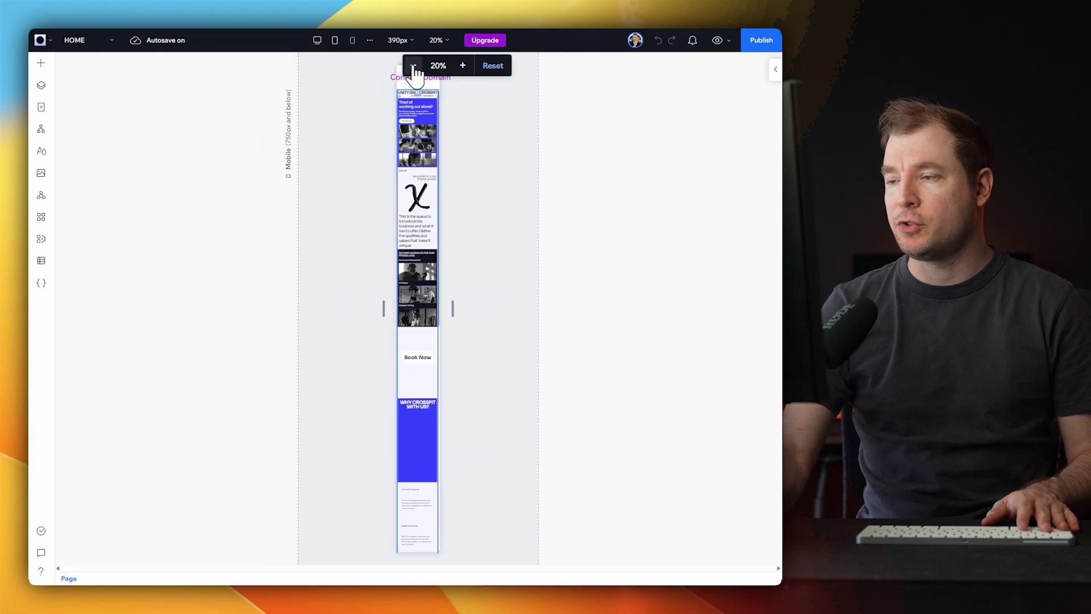
pyautogui.click(414, 66)
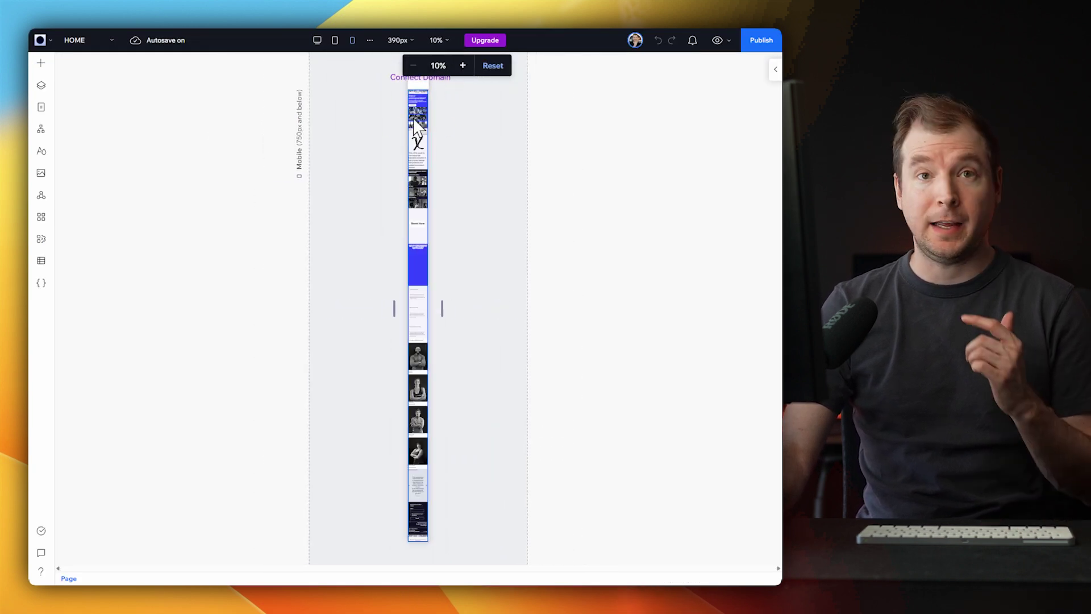
pyautogui.click(462, 66)
pyautogui.click(463, 66)
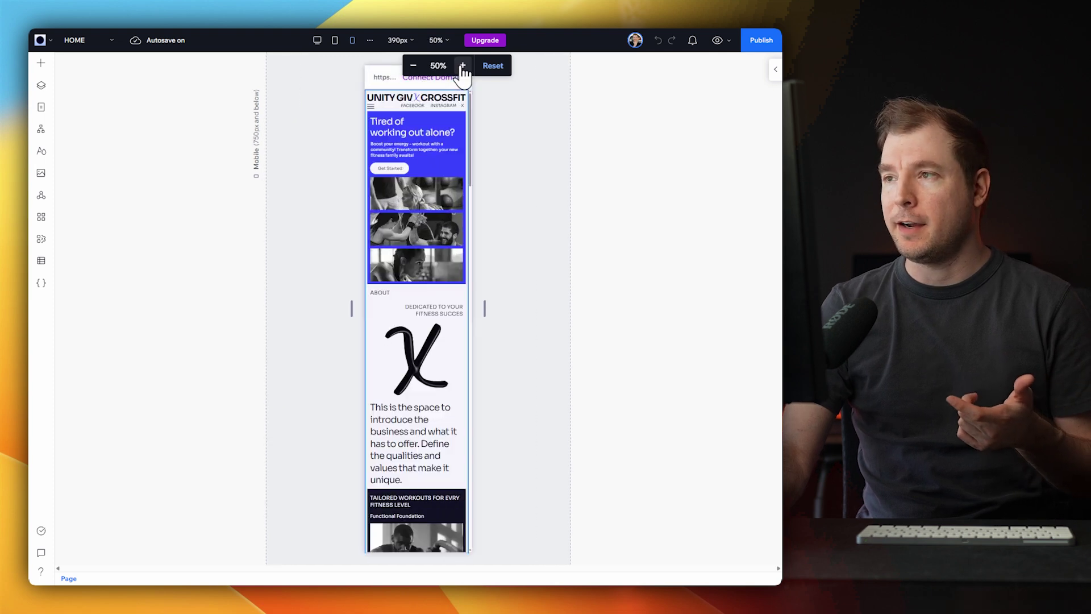
pyautogui.click(462, 66)
pyautogui.click(463, 66)
pyautogui.click(462, 66)
pyautogui.click(462, 66)
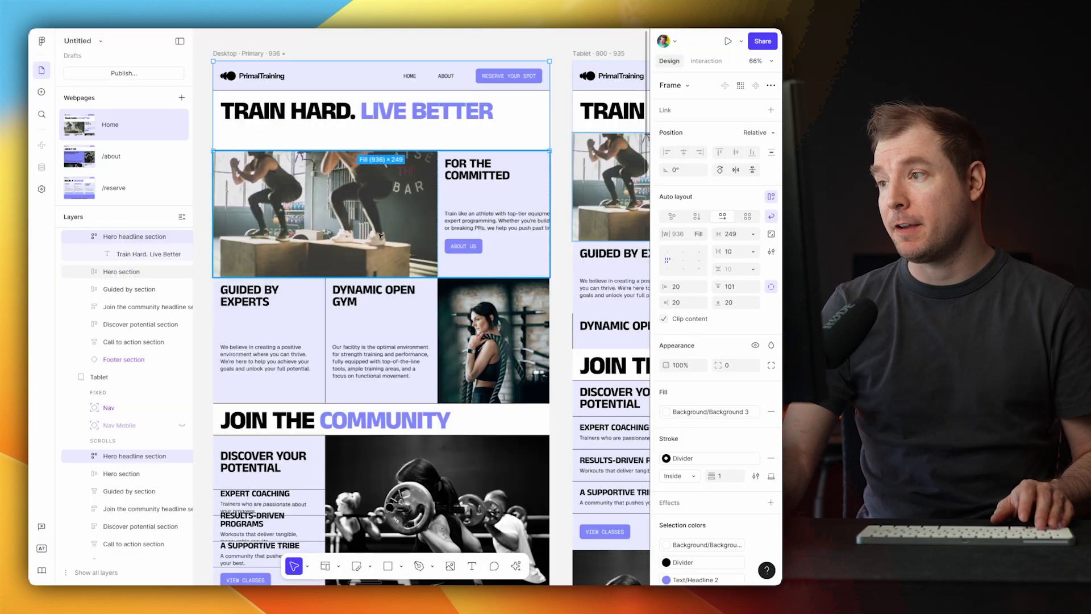
pyautogui.scroll(-10, 379, 235)
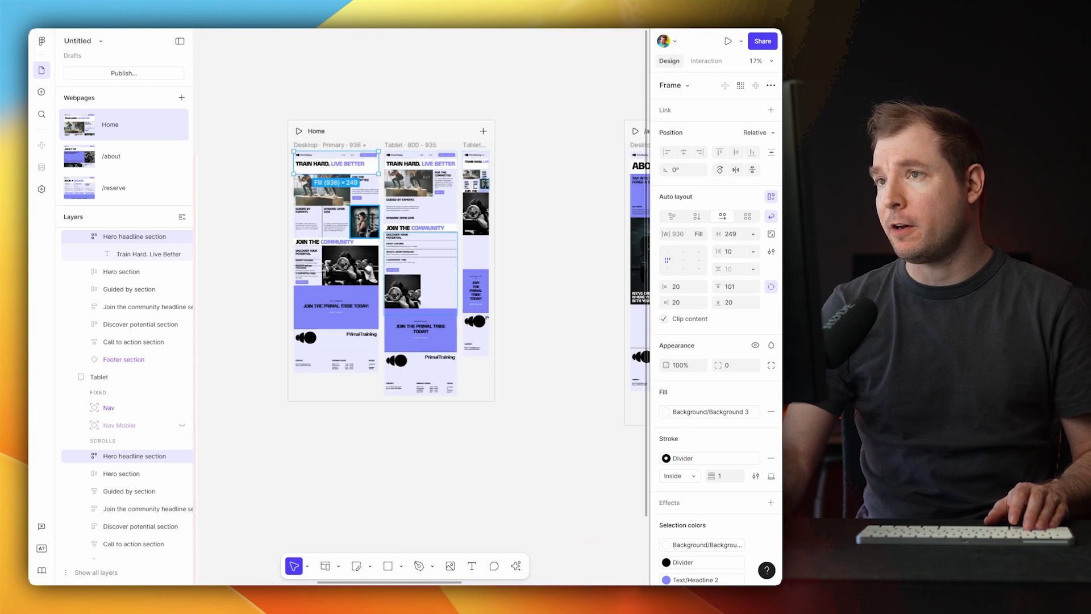
pyautogui.hscroll(3, 566, 220)
pyautogui.click(453, 123)
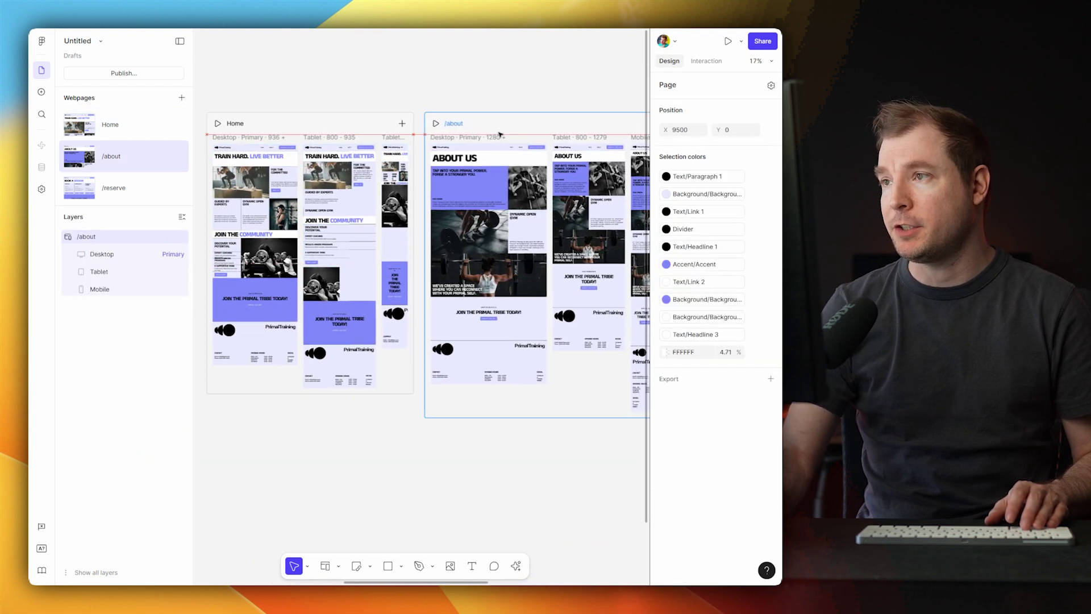
pyautogui.click(455, 81)
pyautogui.scroll(-2, 455, 81)
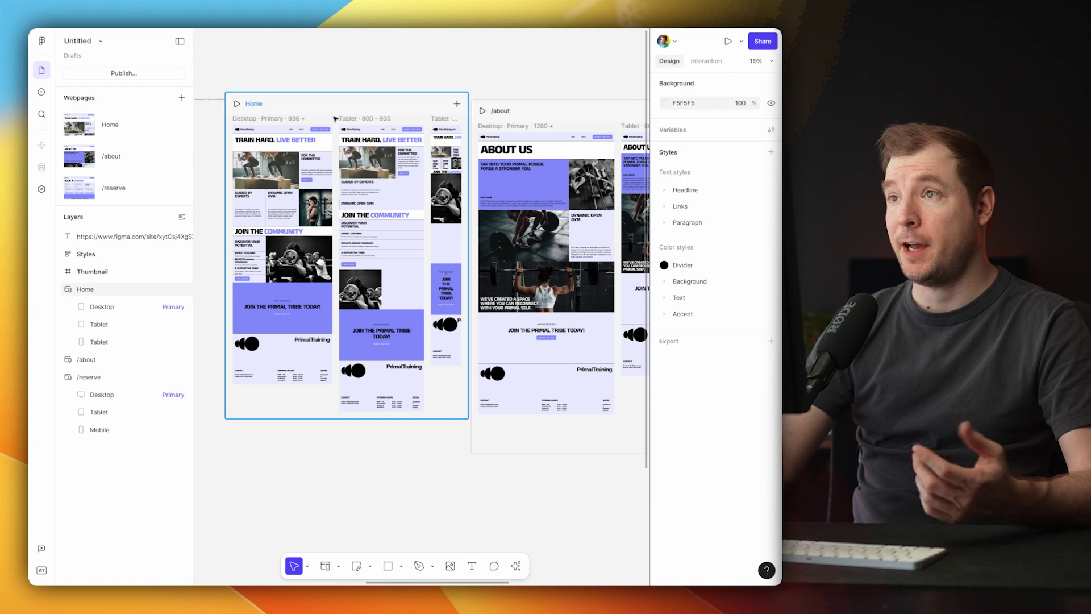
pyautogui.hscroll(2, 370, 200)
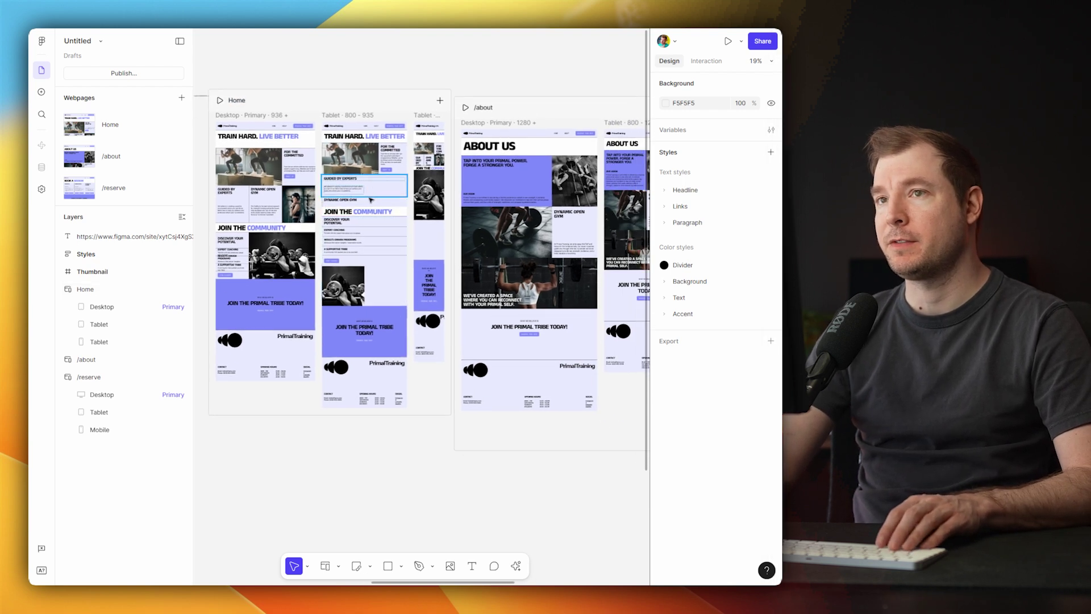
pyautogui.hotkey('shift', '1')
pyautogui.scroll(3, 367, 239)
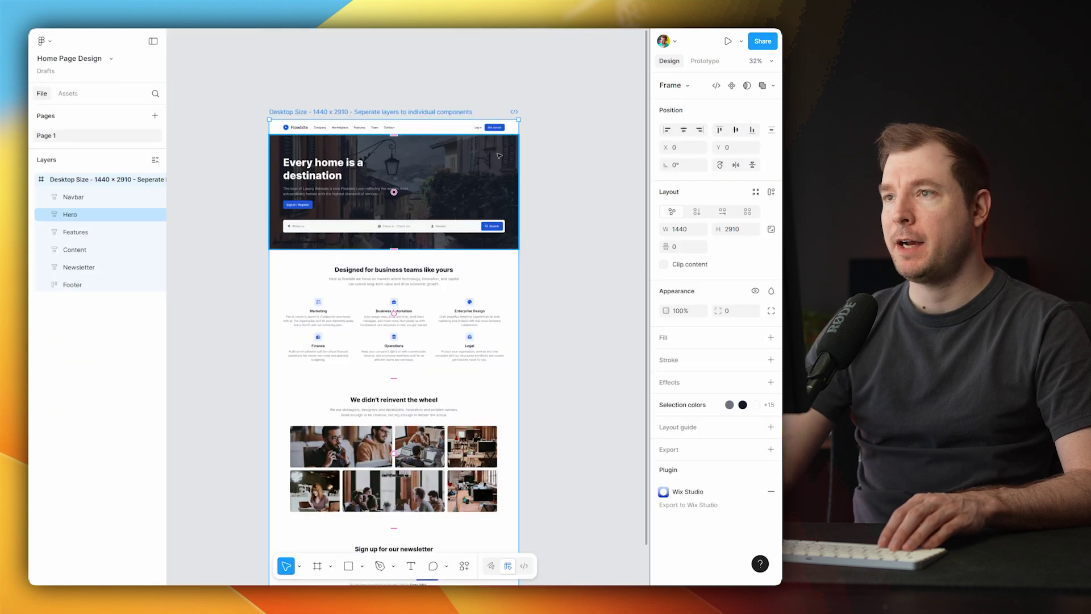
# Try moving the Hero section lower on the homepage, then undo the move.
pyautogui.scroll(-5, 397, 228)
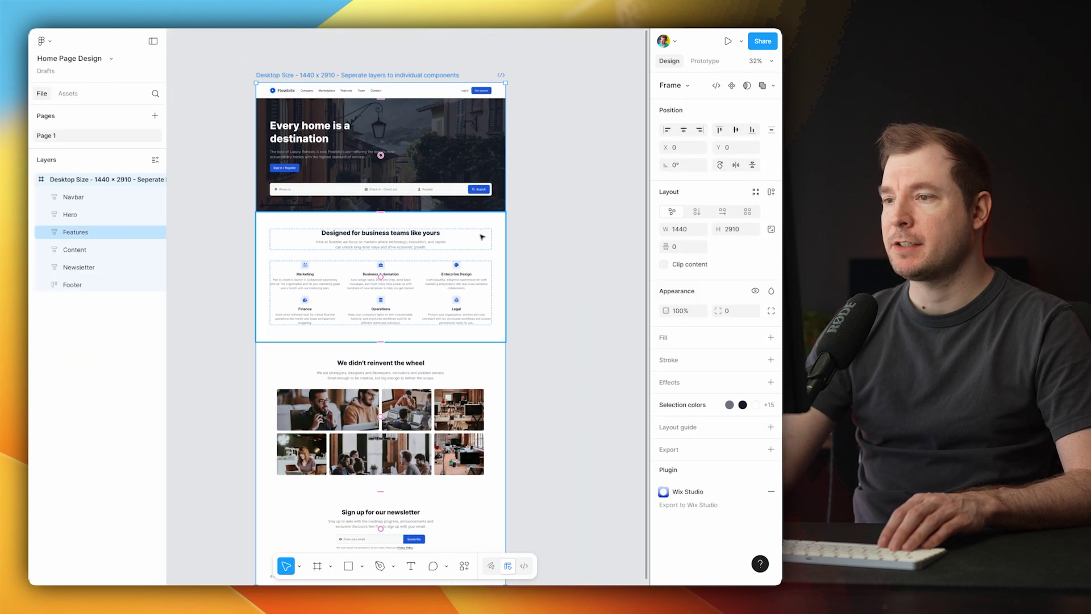
pyautogui.scroll(5, 435, 244)
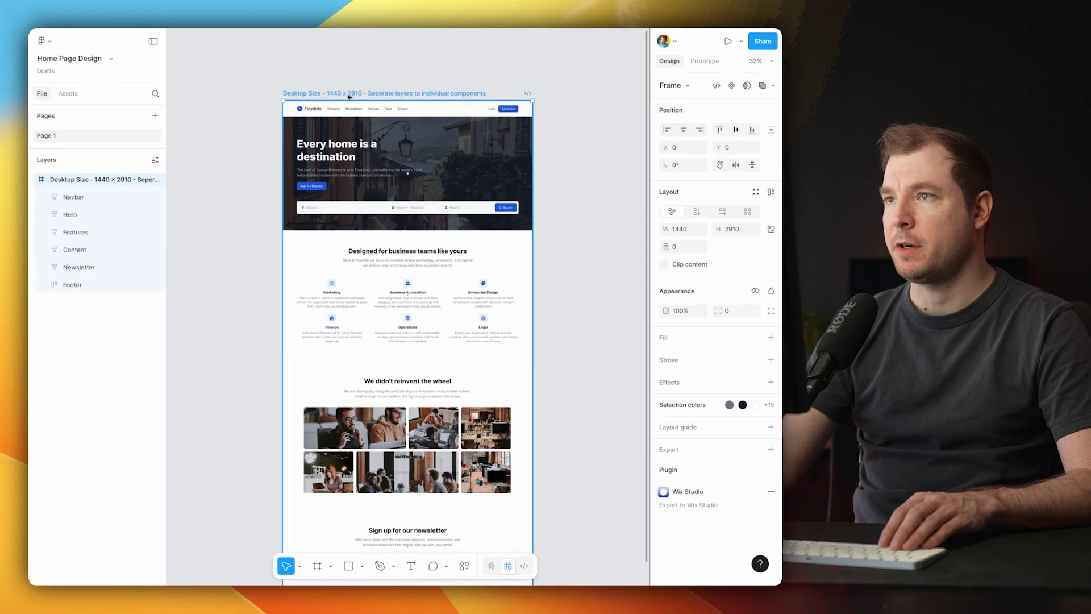
pyautogui.click(362, 167)
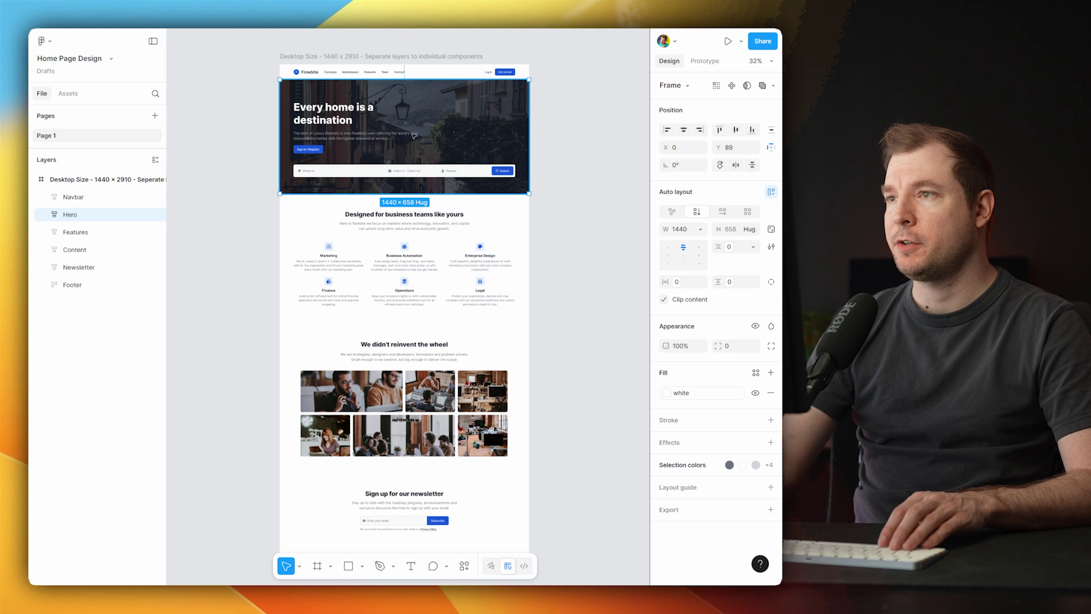
pyautogui.moveTo(413, 135); pyautogui.dragTo(506, 327)
pyautogui.hotkey('ctrl', 'z')
pyautogui.hotkey('ctrl', 'z')
# Copy the entire desktop homepage frame.
pyautogui.scroll(2, 513, 78)
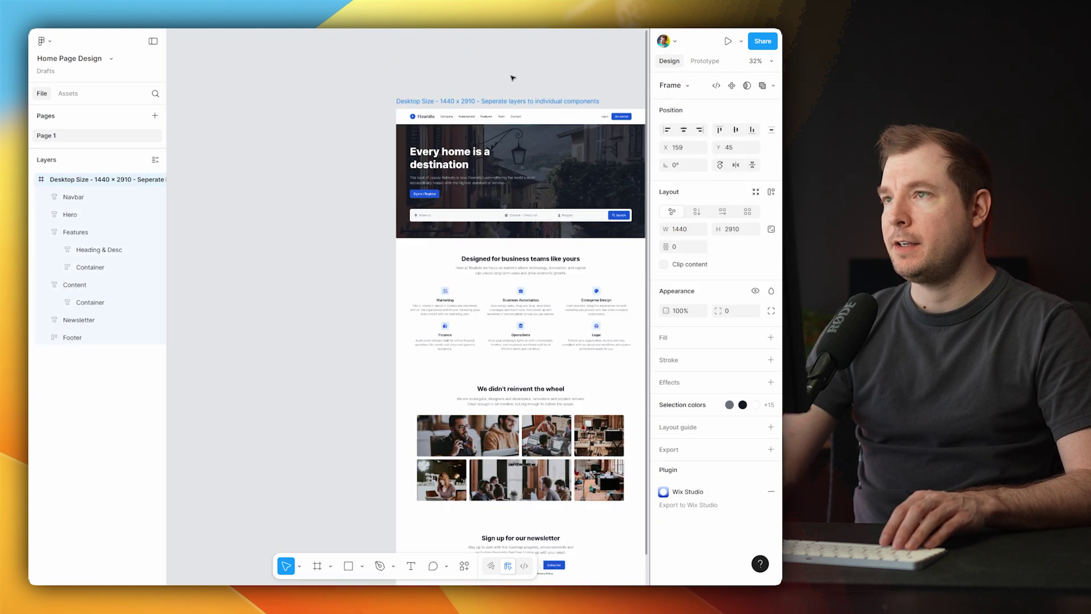
pyautogui.moveTo(495, 103); pyautogui.dragTo(359, 56)
pyautogui.rightClick(359, 57)
pyautogui.press('Escape')
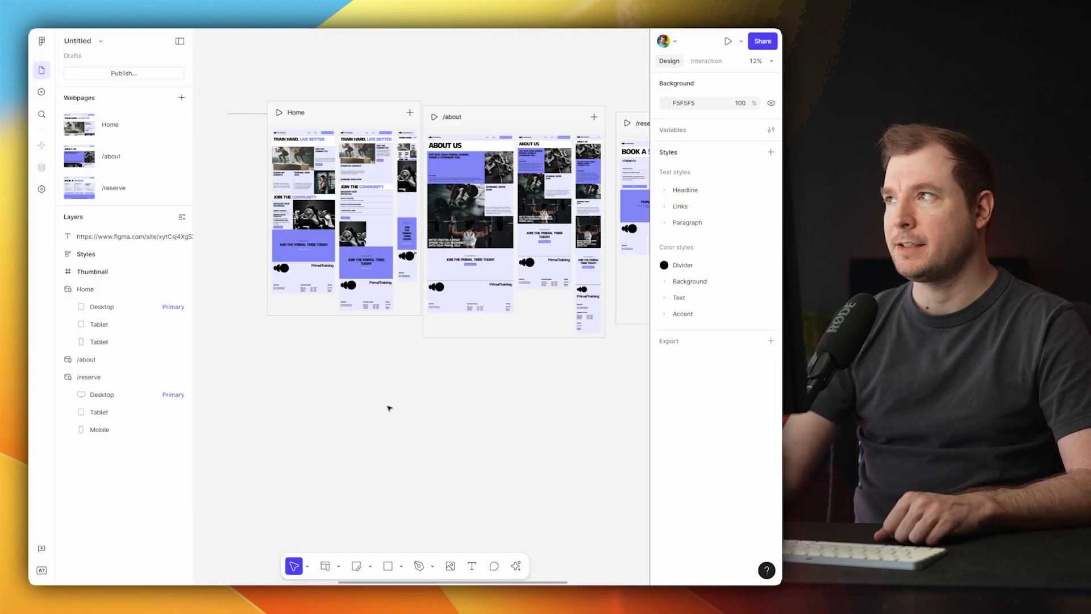
# Place a new /page webpage on the canvas using the Webpage tool.
pyautogui.scroll(-5, 388, 407)
pyautogui.click(340, 567)
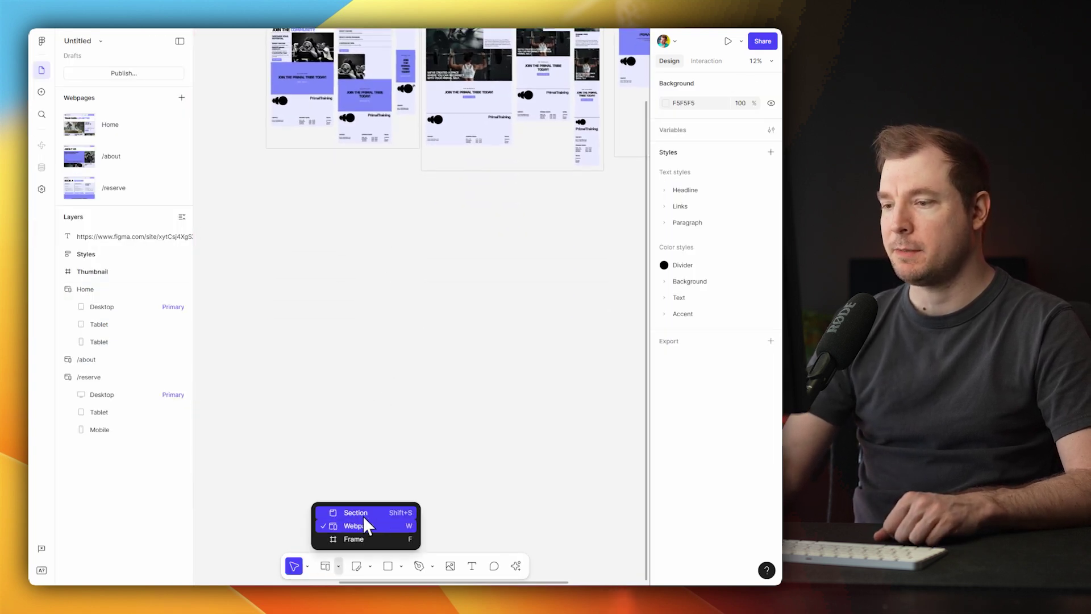
pyautogui.click(365, 526)
pyautogui.click(271, 211)
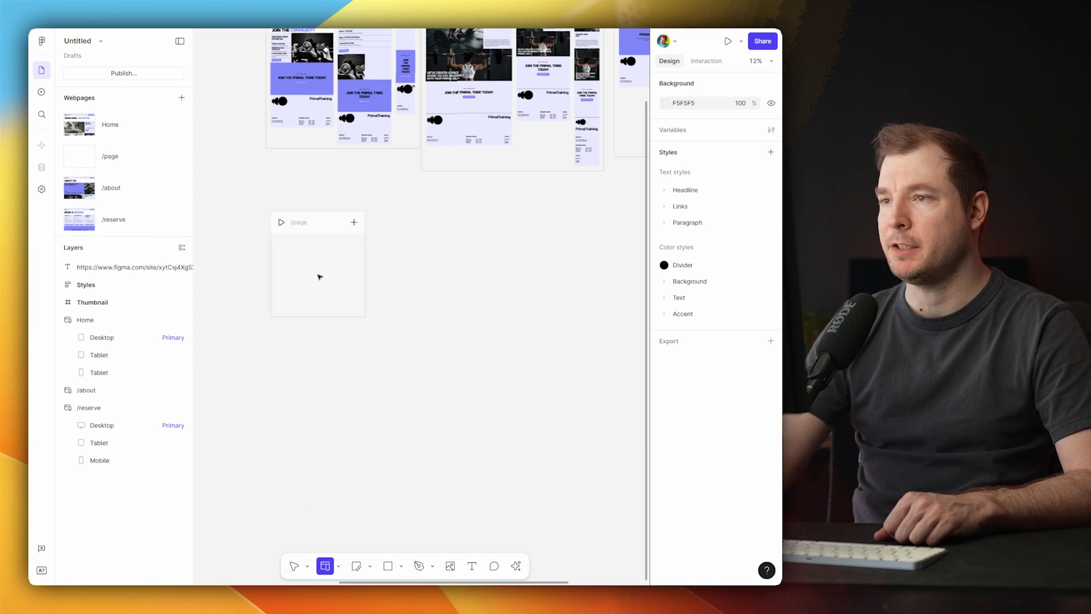
# Paste the copied Flowbite desktop design into /page and preview it at mobile width.
pyautogui.scroll(3, 373, 349)
pyautogui.press('super+v')
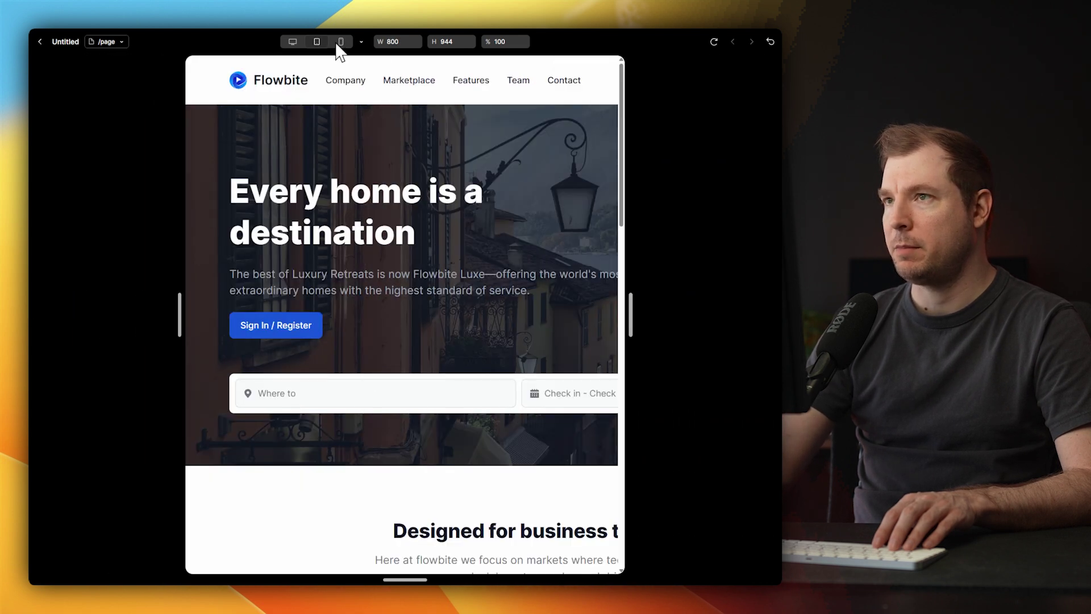
pyautogui.click(341, 42)
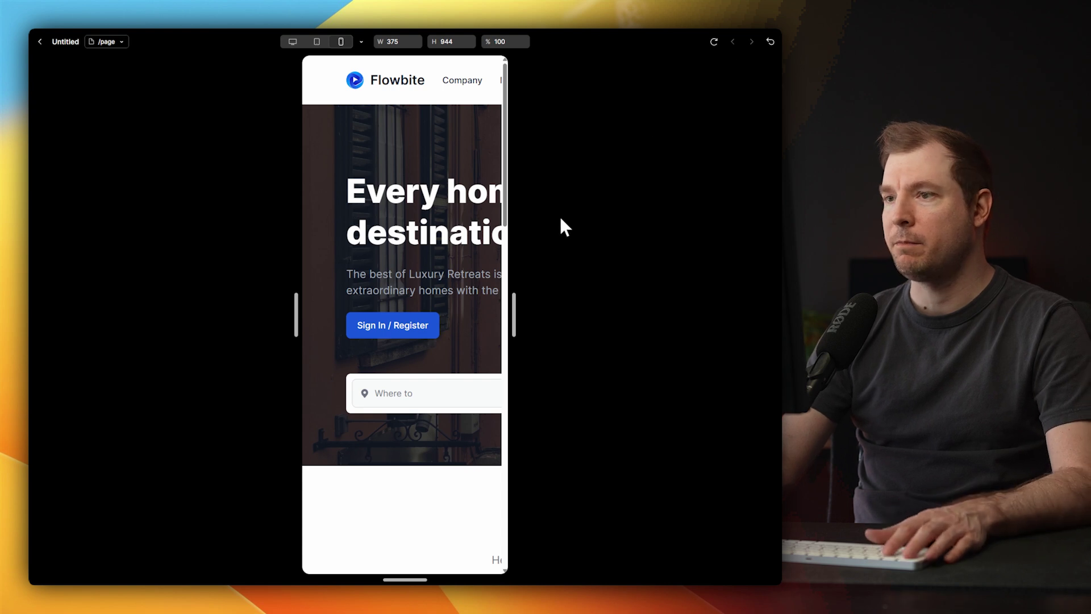
pyautogui.press('Escape')
# Add Tablet and Mobile breakpoints to the /page webpage.
pyautogui.click(438, 93)
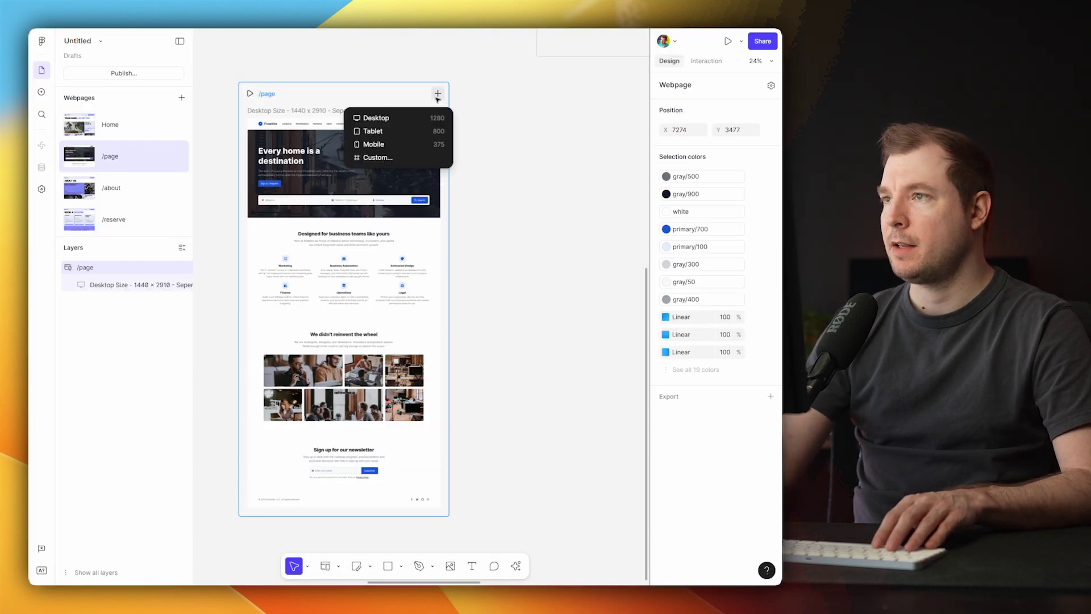
pyautogui.click(439, 95)
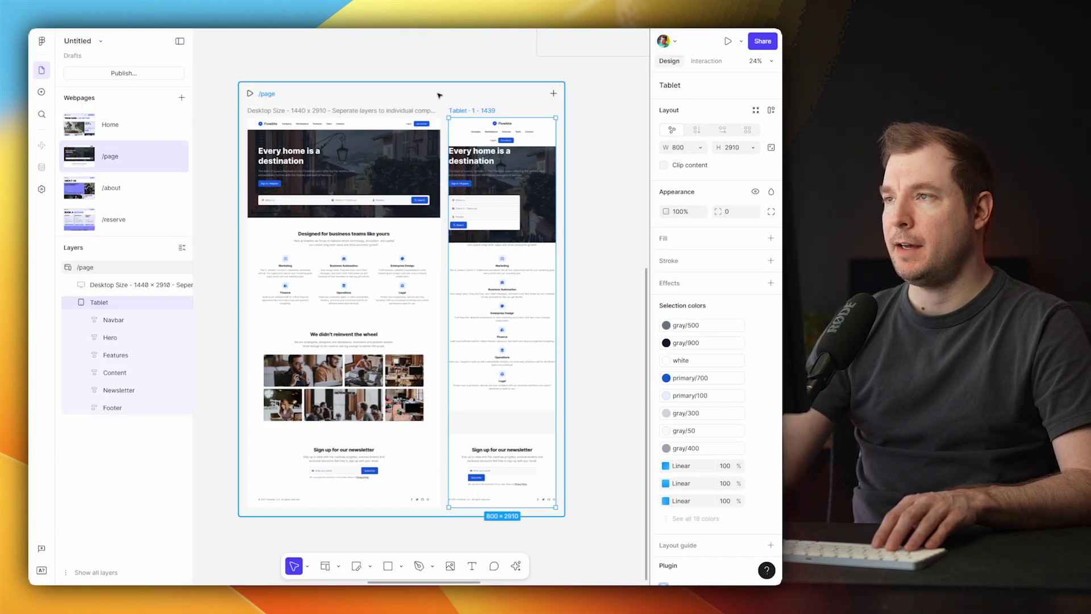
pyautogui.click(553, 94)
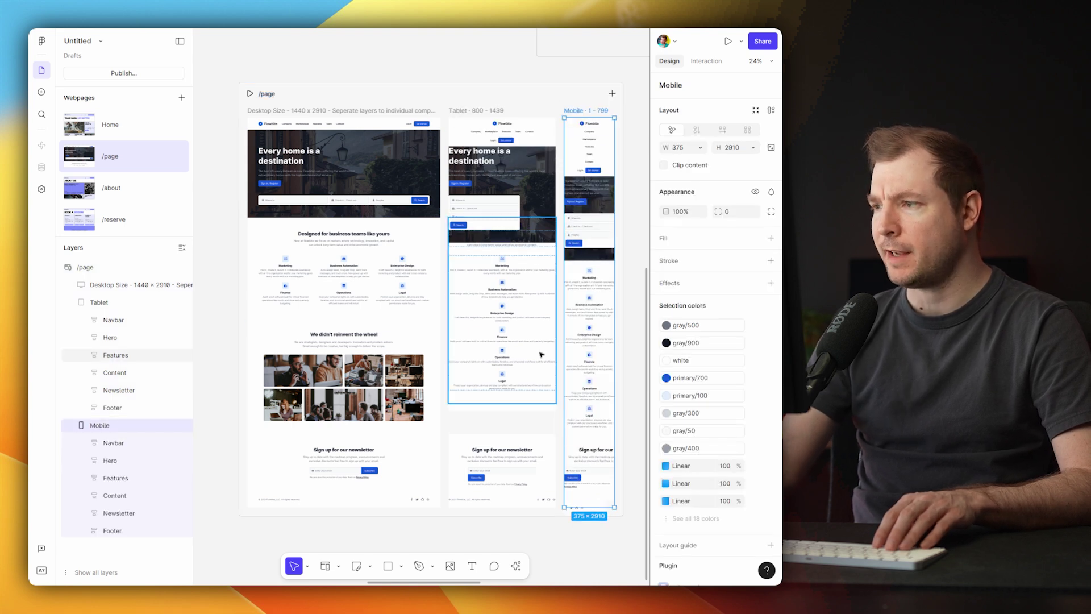
pyautogui.press('Escape')
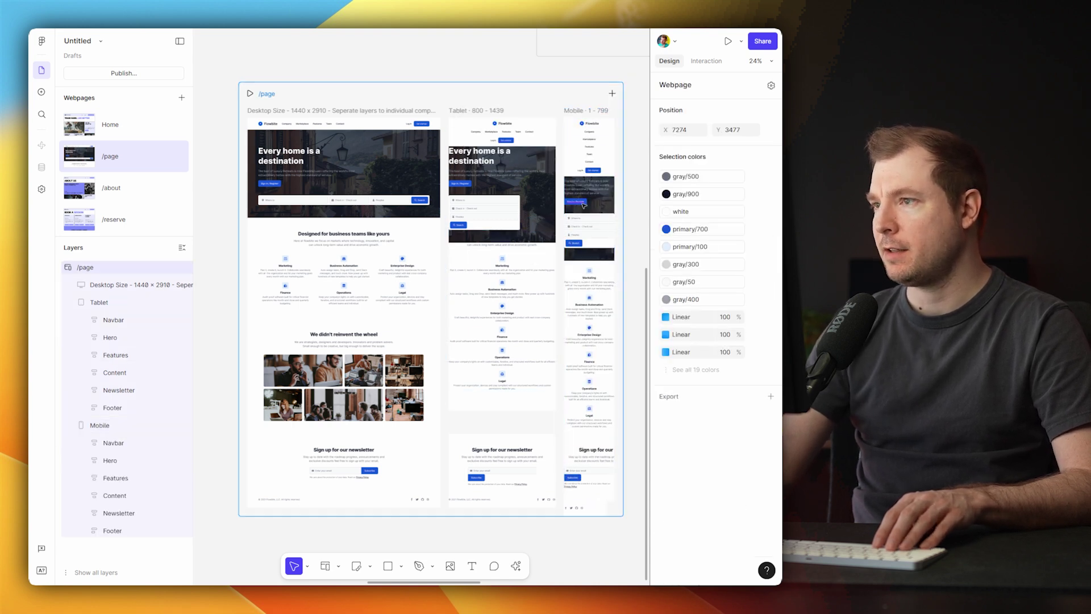
# Preview /page live and widen it to watch the Flowbite layout adapt responsively.
pyautogui.scroll(5, 584, 205)
pyautogui.scroll(-3, 513, 282)
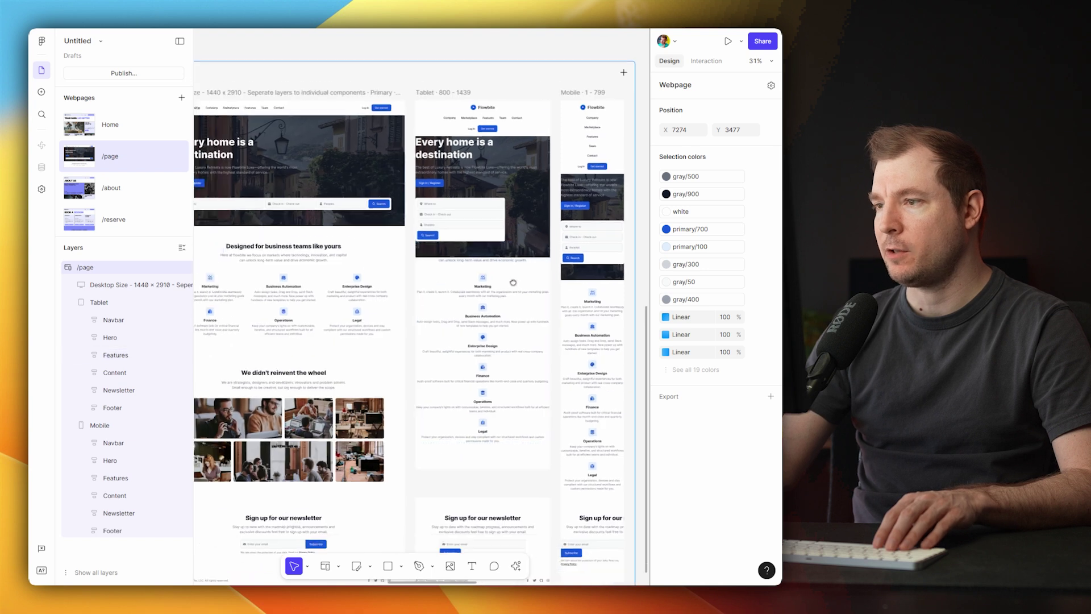
pyautogui.scroll(-3, 513, 283)
pyautogui.press('super+p')
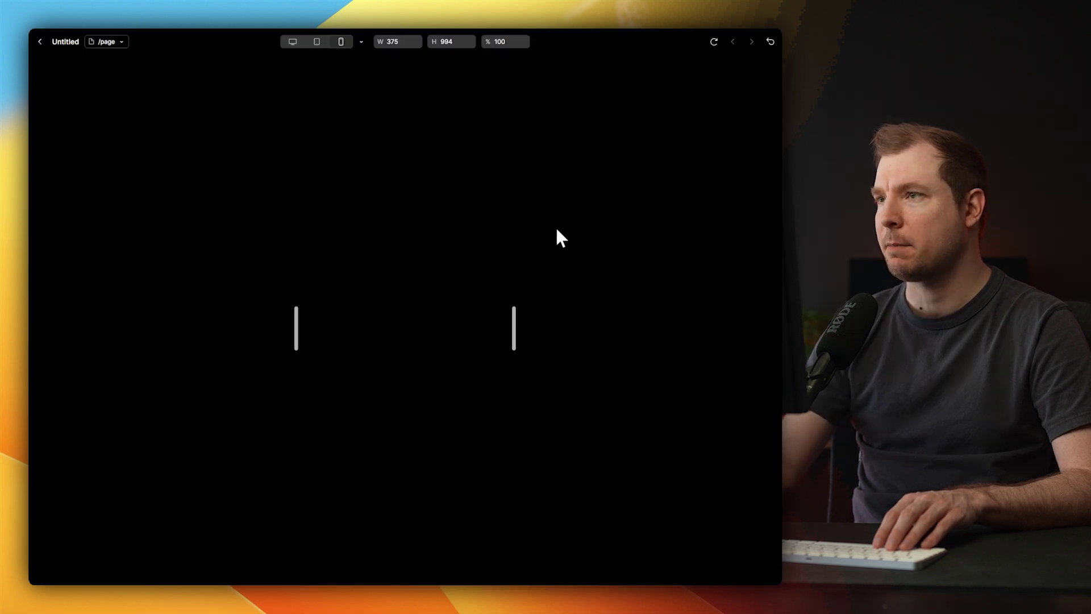
pyautogui.moveTo(515, 297); pyautogui.dragTo(614, 309)
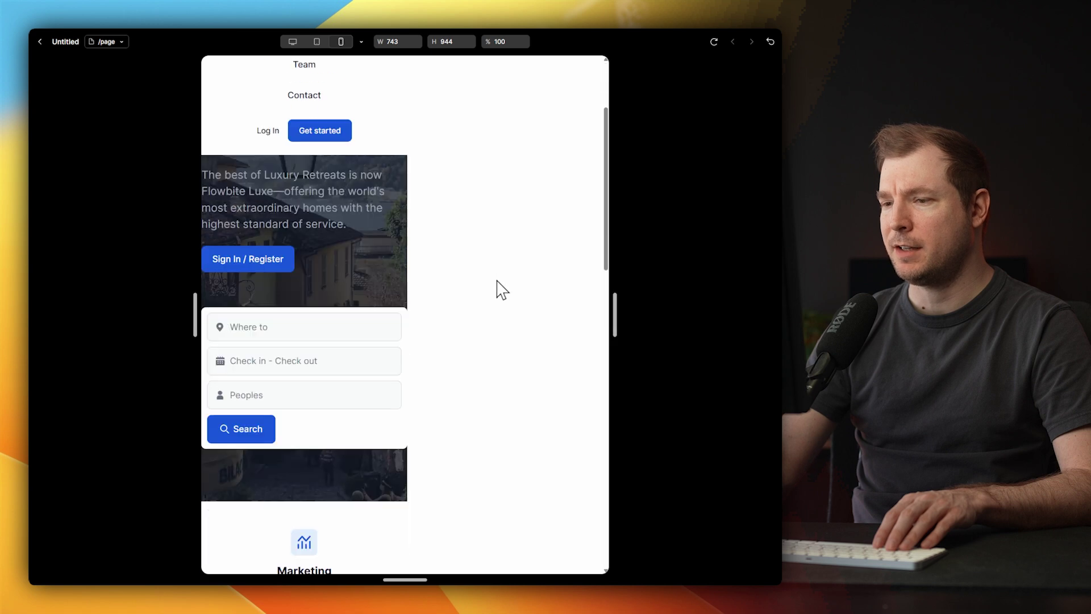
pyautogui.scroll(-8, 502, 290)
pyautogui.scroll(10, 486, 285)
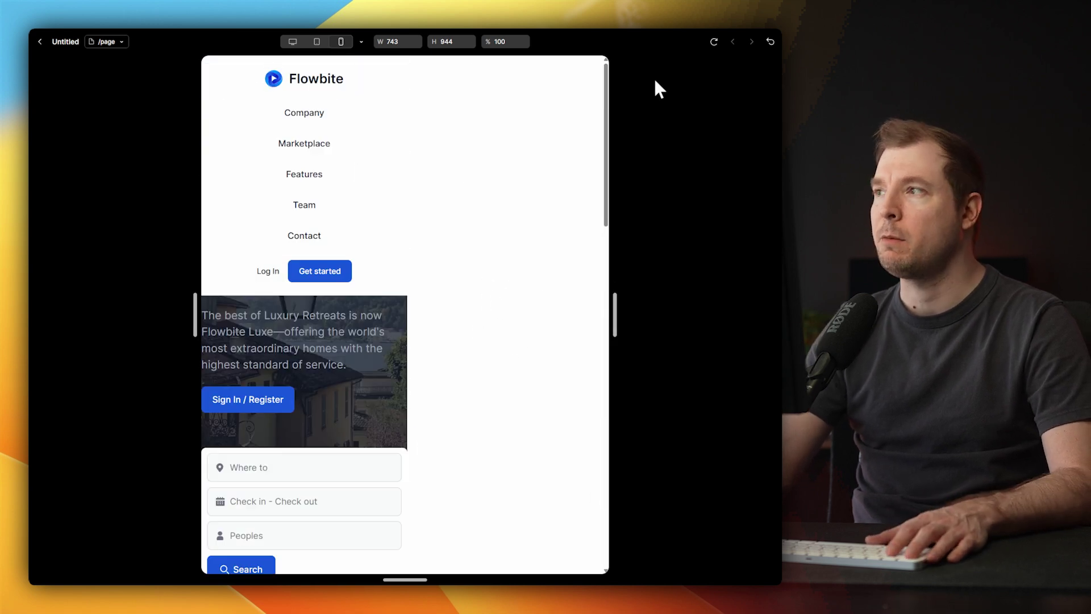
pyautogui.press('Escape')
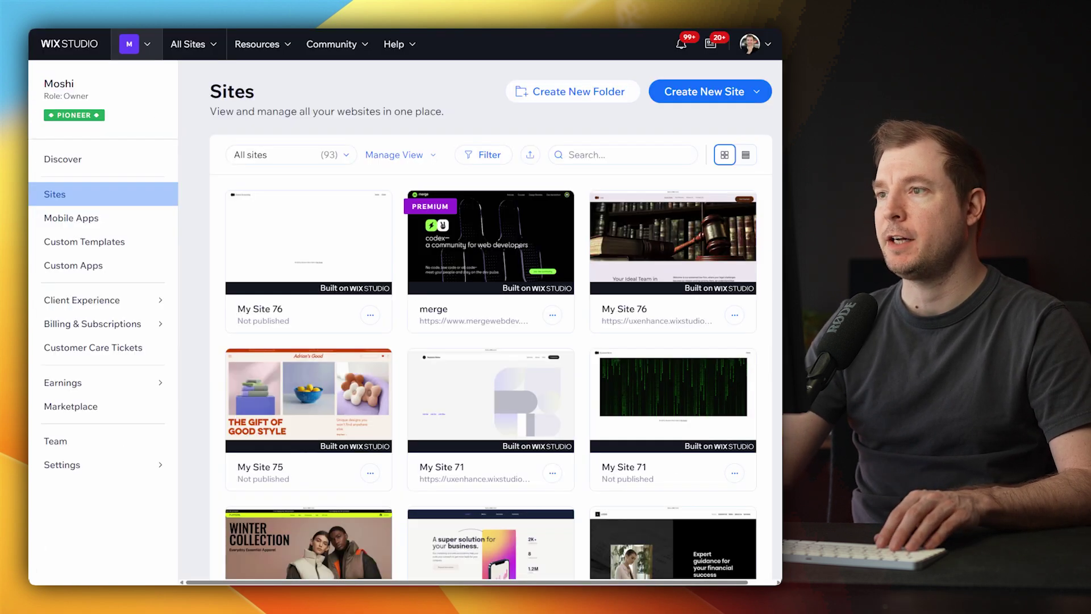
pyautogui.click(752, 96)
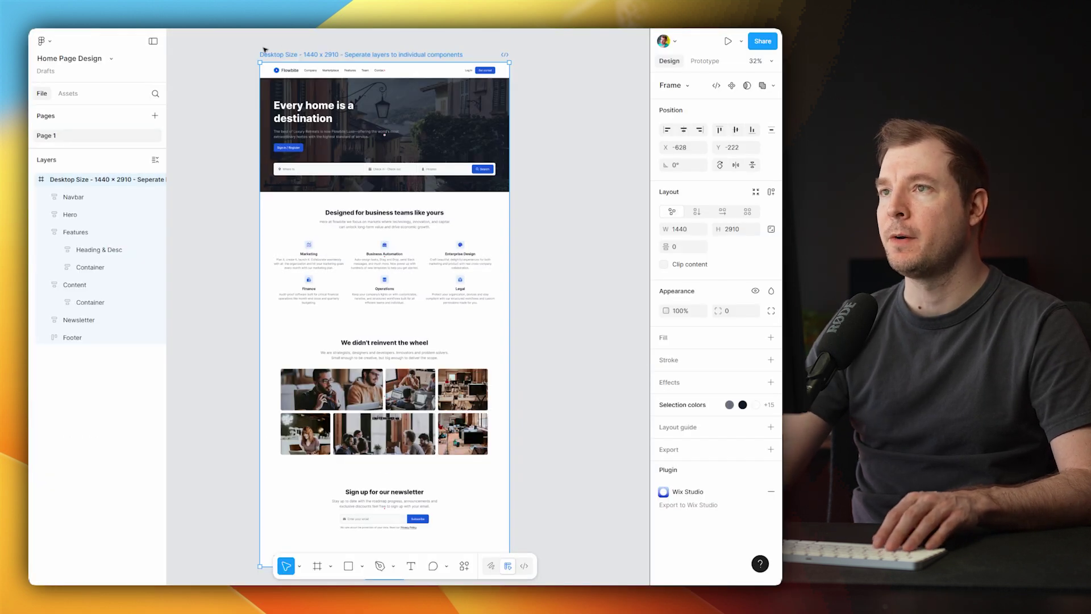
# Run the Figma to Wix Studio plugin on the Desktop frame and start Set up Export.
pyautogui.rightClick(280, 56)
pyautogui.moveTo(328, 331)
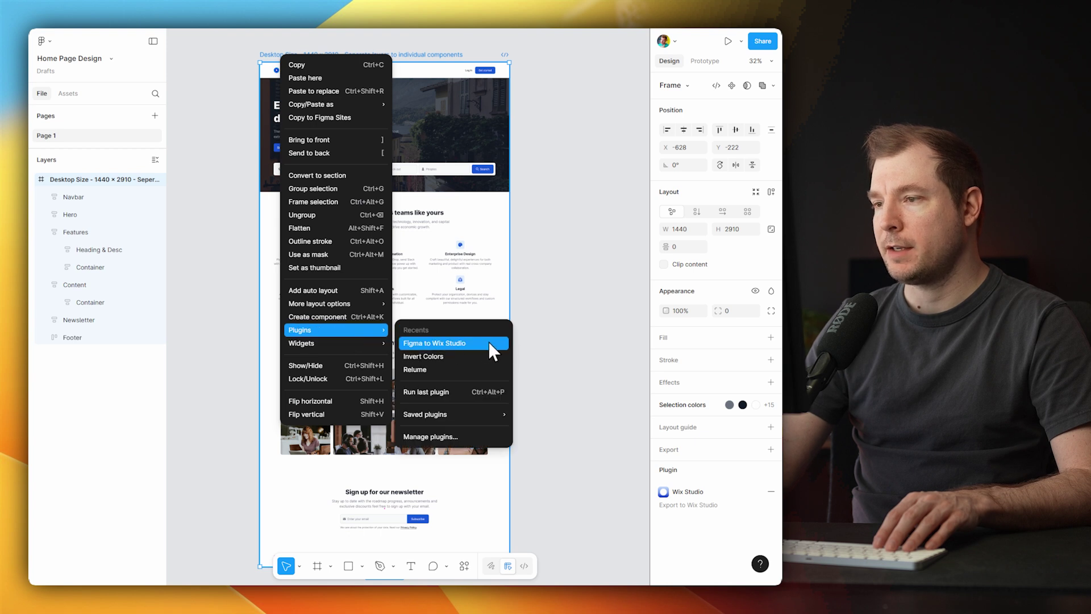
pyautogui.click(479, 344)
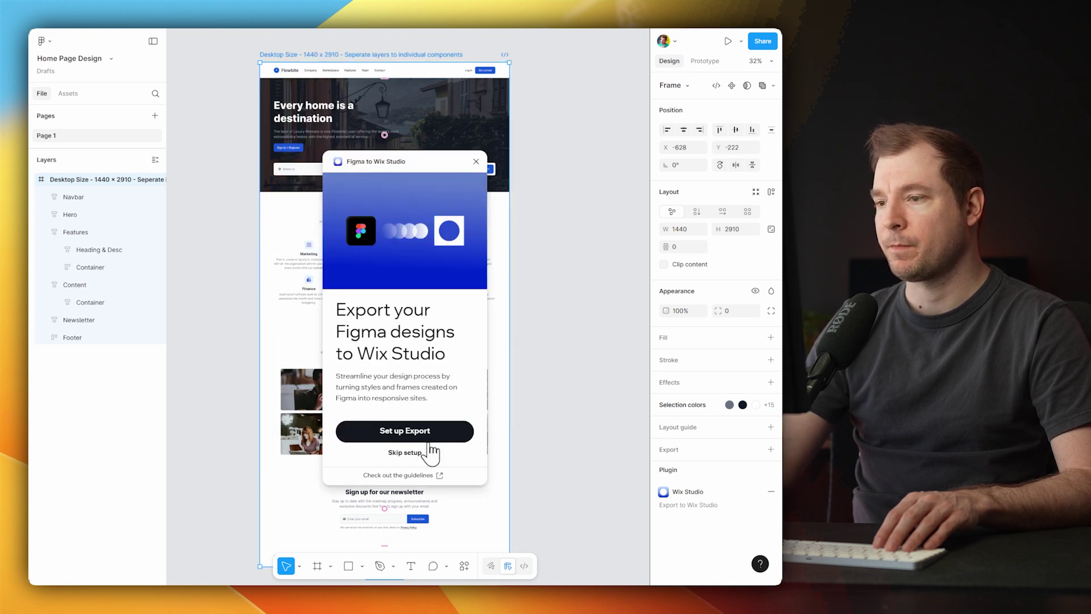
pyautogui.click(426, 433)
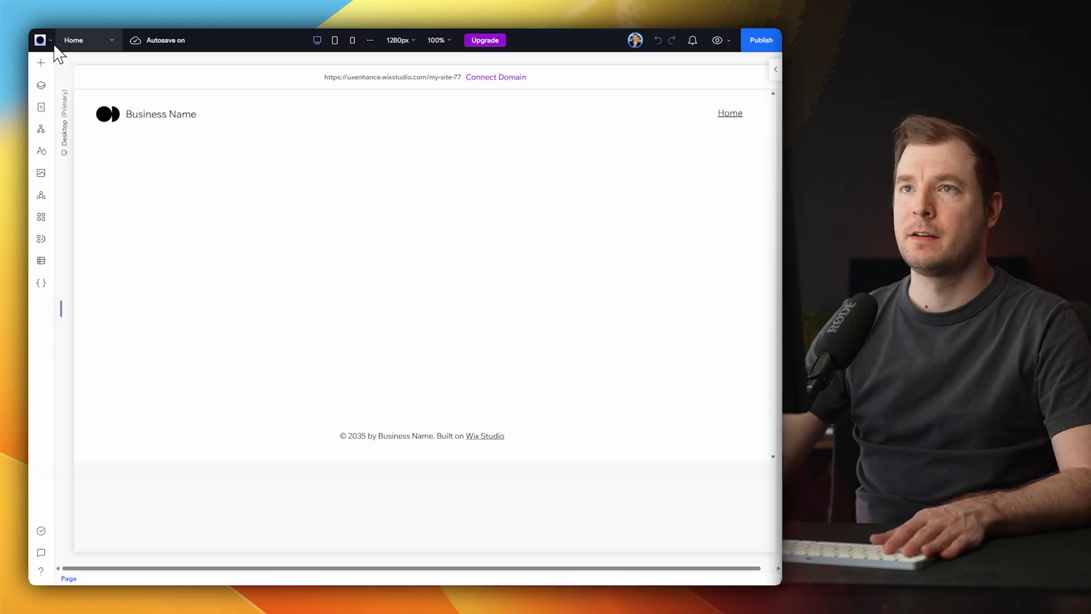
# Import the Figma design into Wix Studio from Tools > Import from Figma with the pasted file URL.
pyautogui.click(44, 41)
pyautogui.moveTo(77, 108)
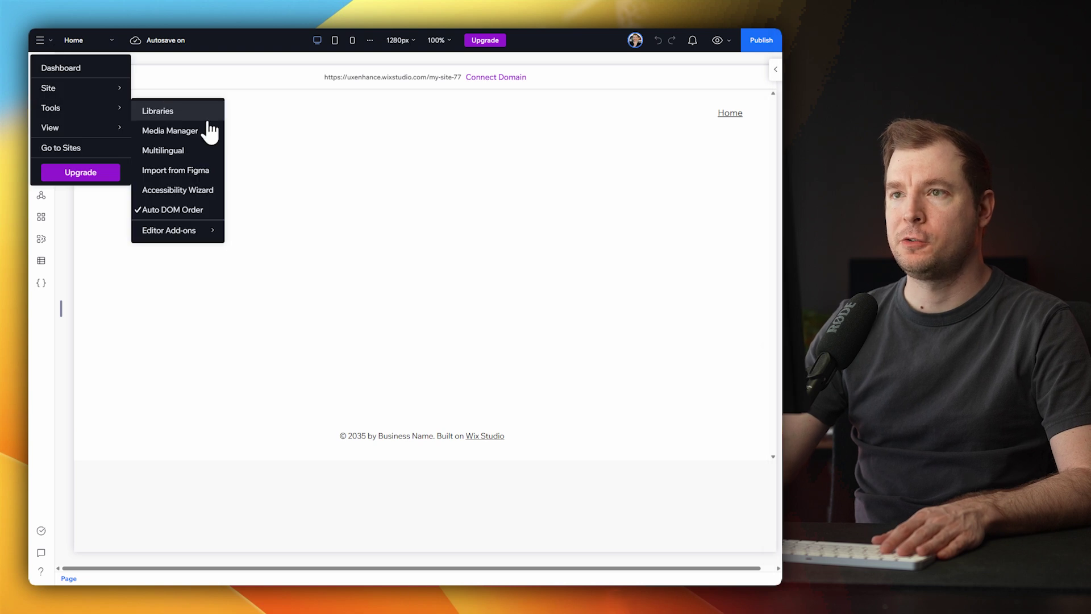
pyautogui.click(194, 169)
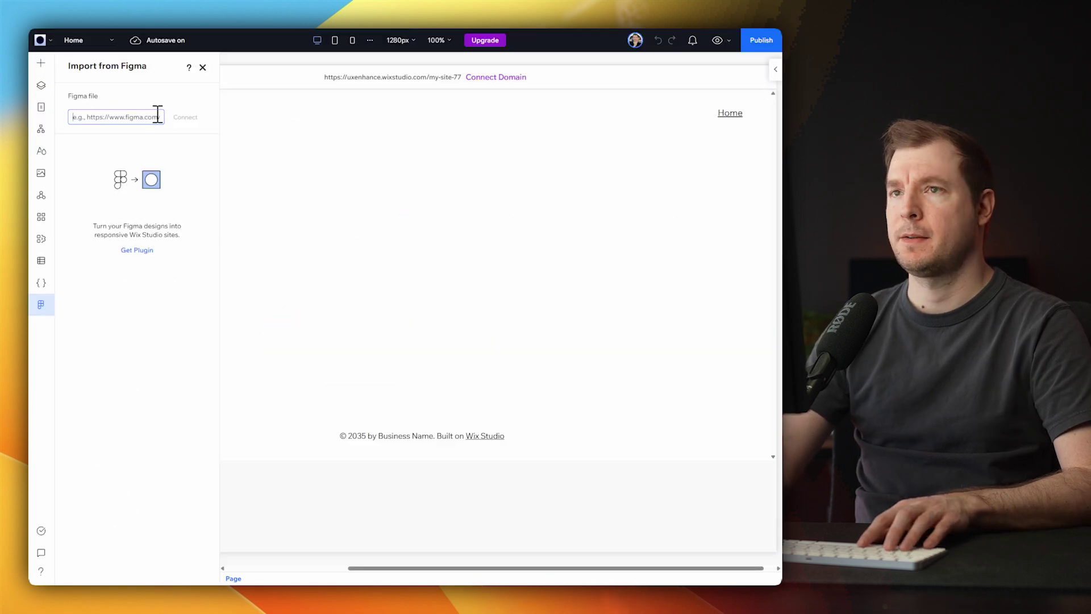
pyautogui.press('super+v')
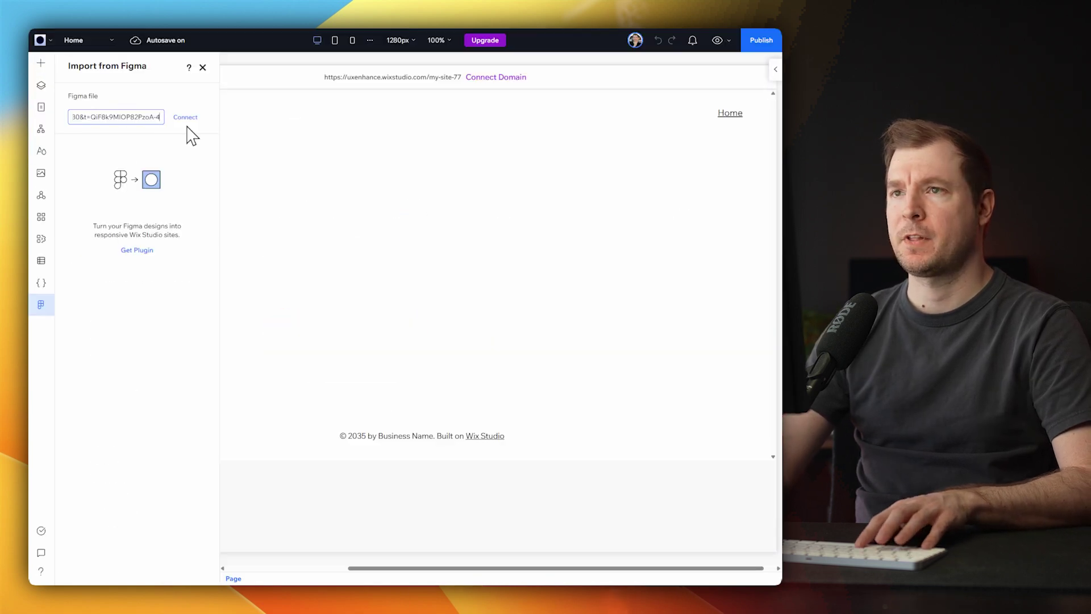
pyautogui.click(185, 117)
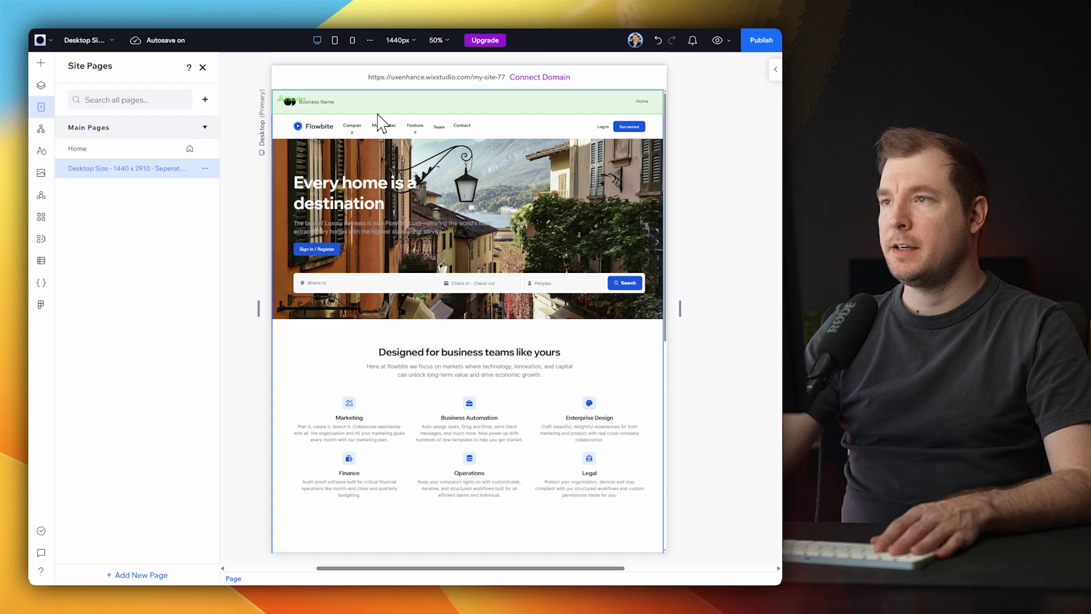
pyautogui.moveTo(431, 566); pyautogui.dragTo(519, 566)
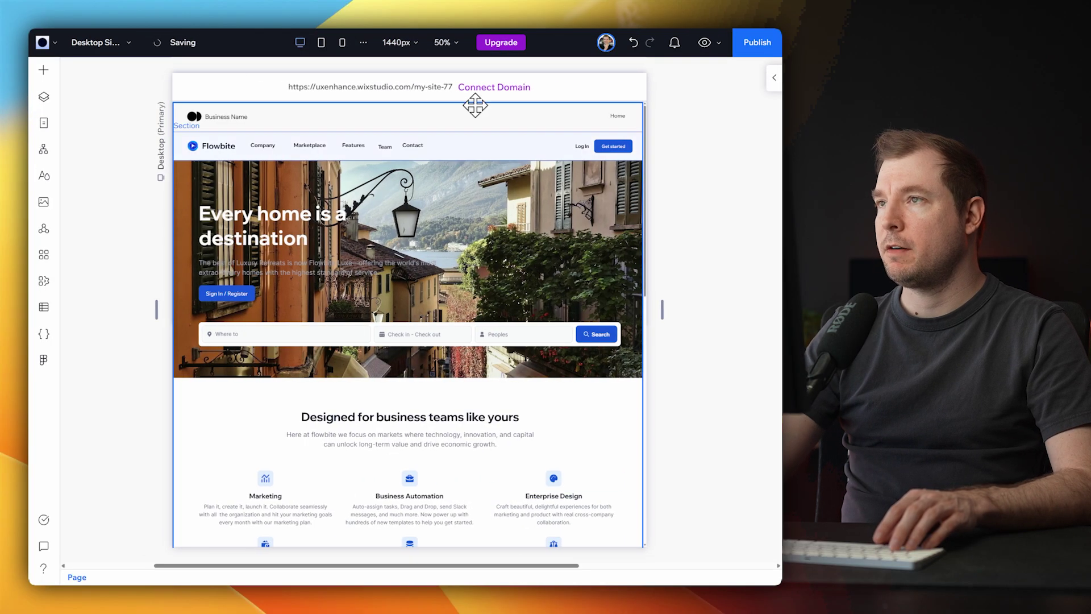
pyautogui.click(322, 42)
pyautogui.click(342, 43)
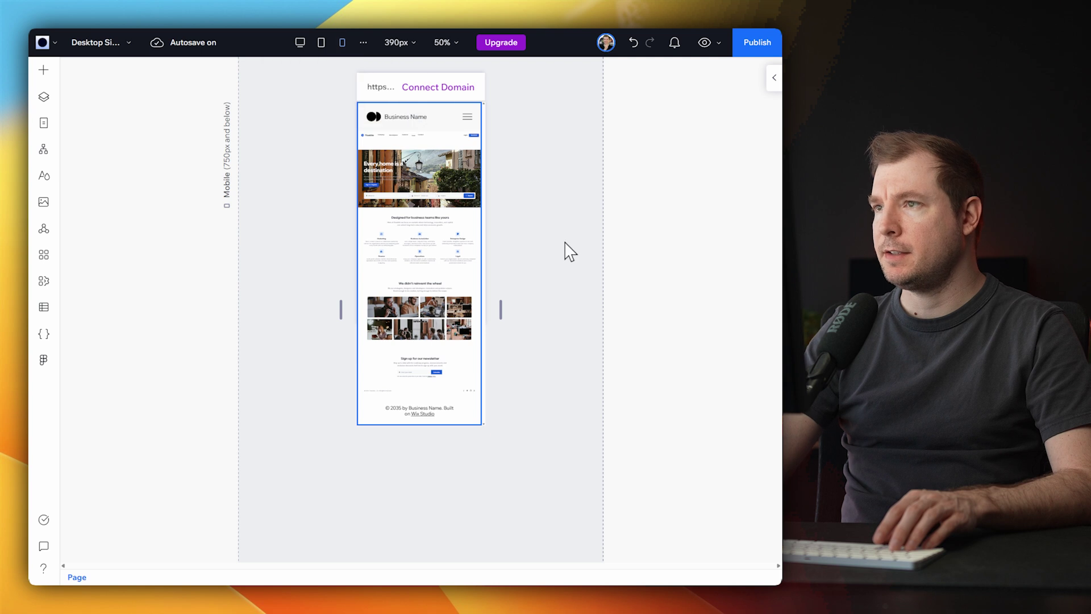
pyautogui.click(321, 43)
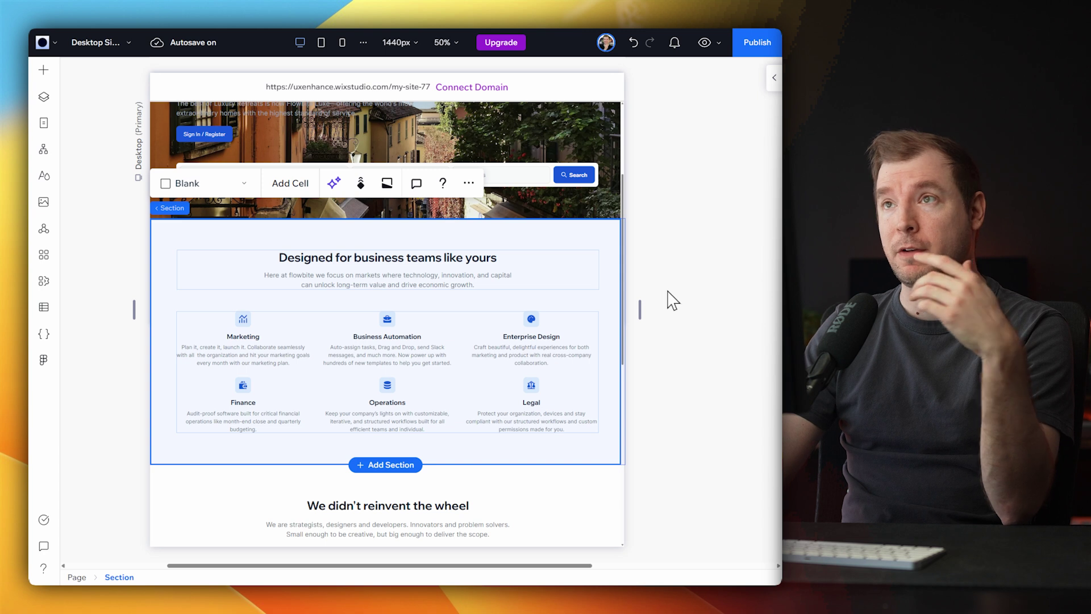
# Apply a Responsive AI design to the 'Designed for business teams like yours' section.
pyautogui.click(335, 185)
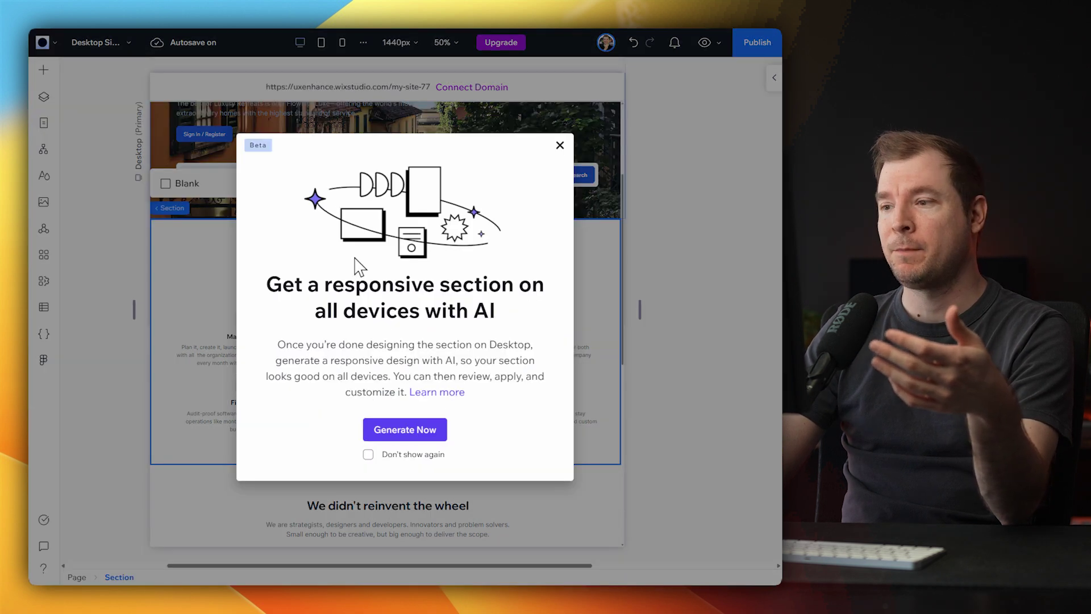
pyautogui.click(421, 434)
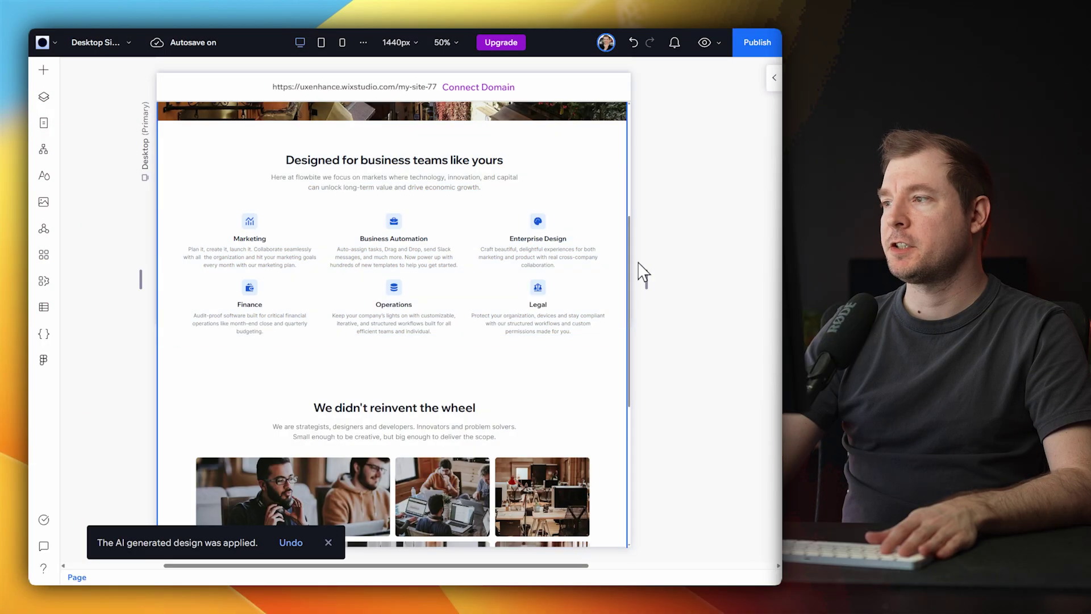
# Review the AI features section at tablet and mobile breakpoints, then return to Figma Sites.
pyautogui.click(321, 43)
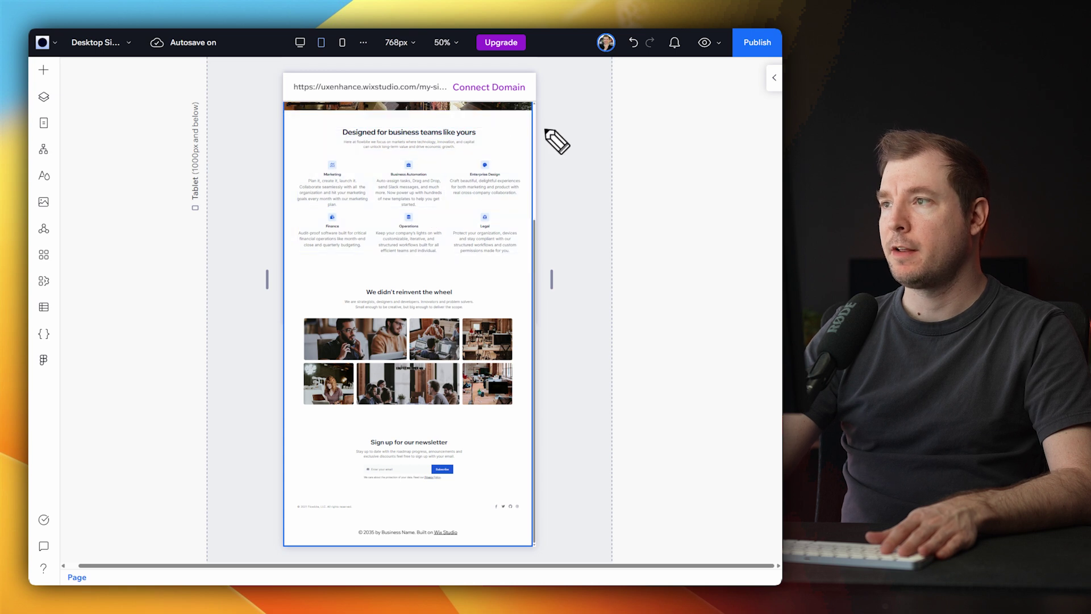
pyautogui.click(342, 43)
pyautogui.scroll(2, 483, 286)
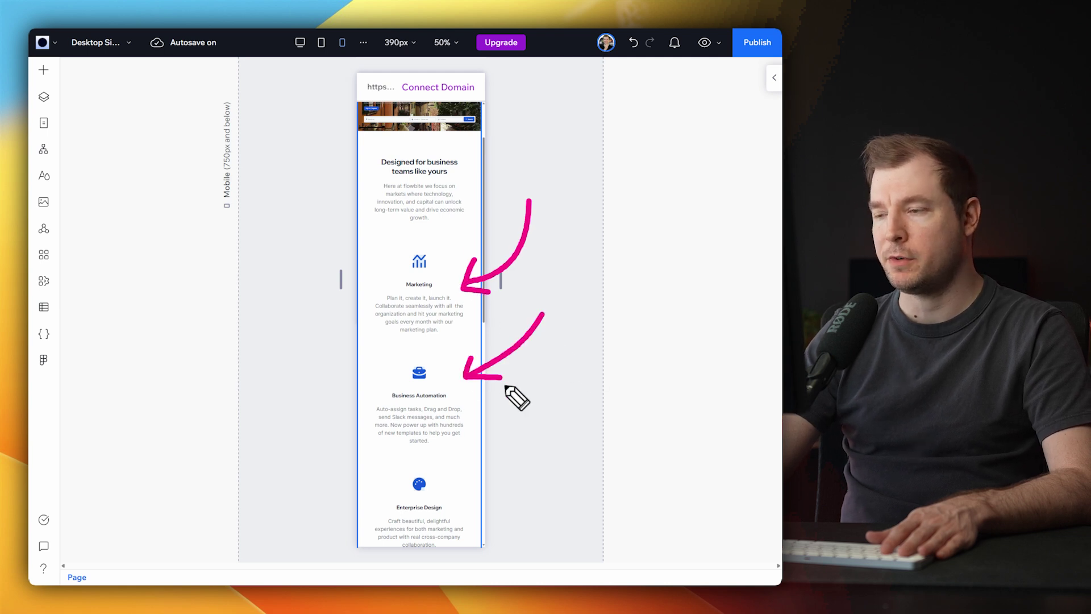
pyautogui.scroll(-10, 445, 356)
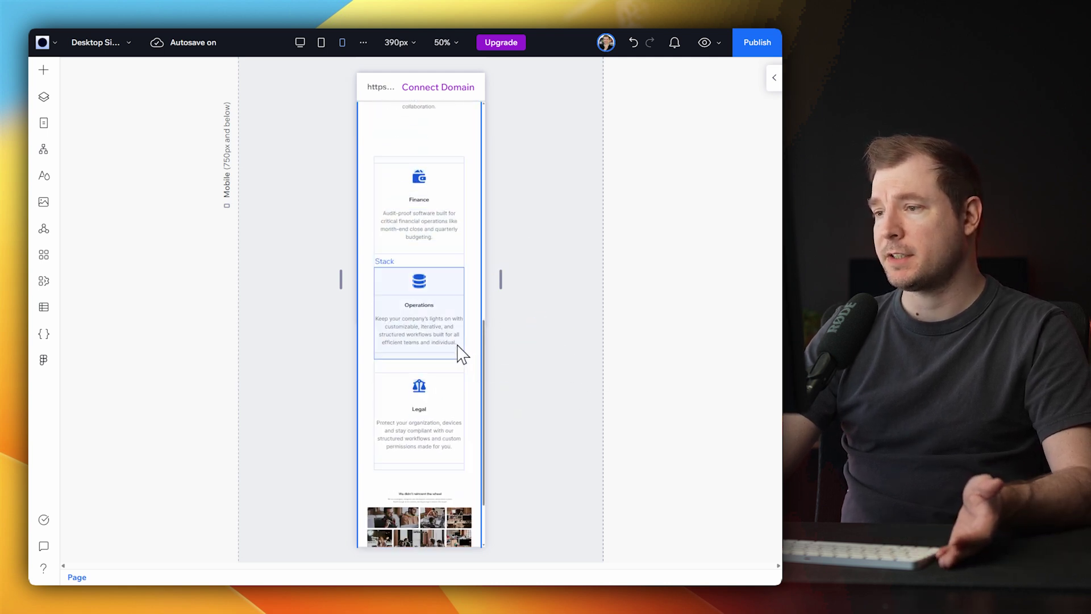
pyautogui.scroll(5, 460, 357)
pyautogui.scroll(5, 465, 358)
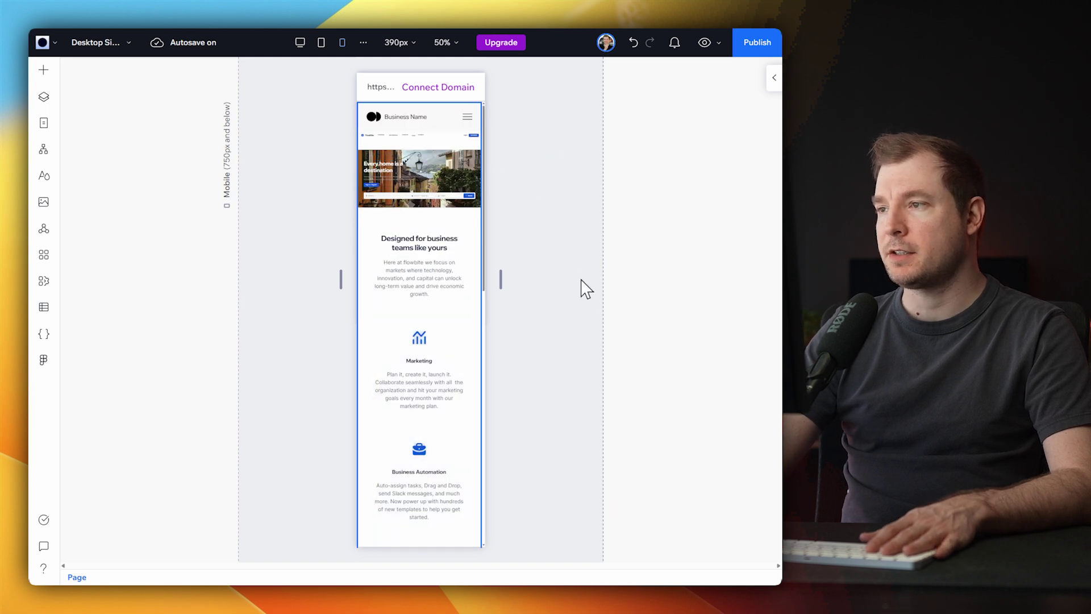
pyautogui.press('super+Tab')
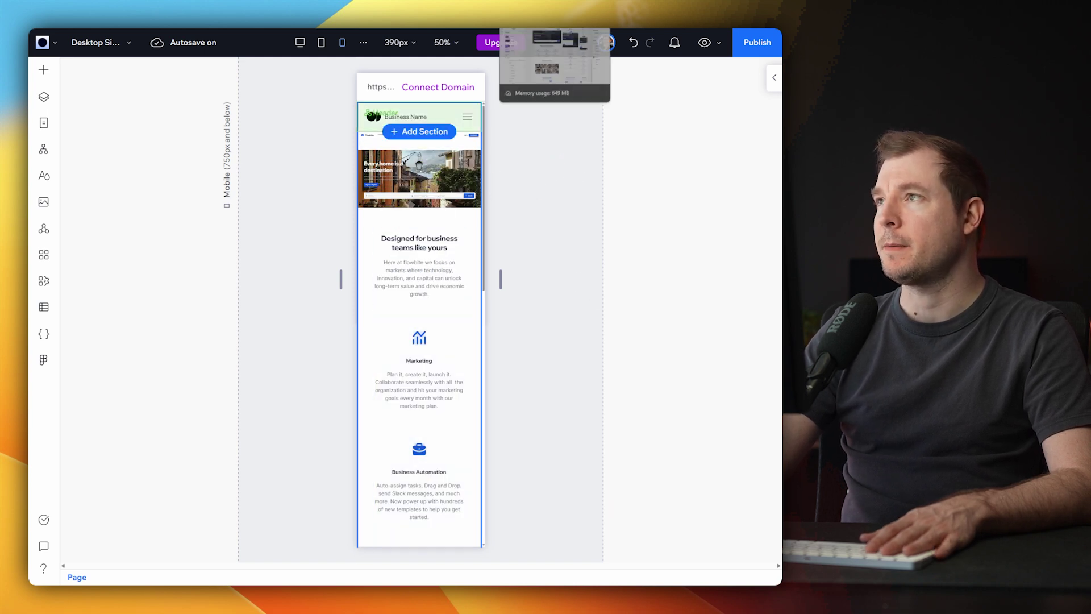
# Narrow the tablet Features Container so the feature text wraps.
pyautogui.click(481, 228)
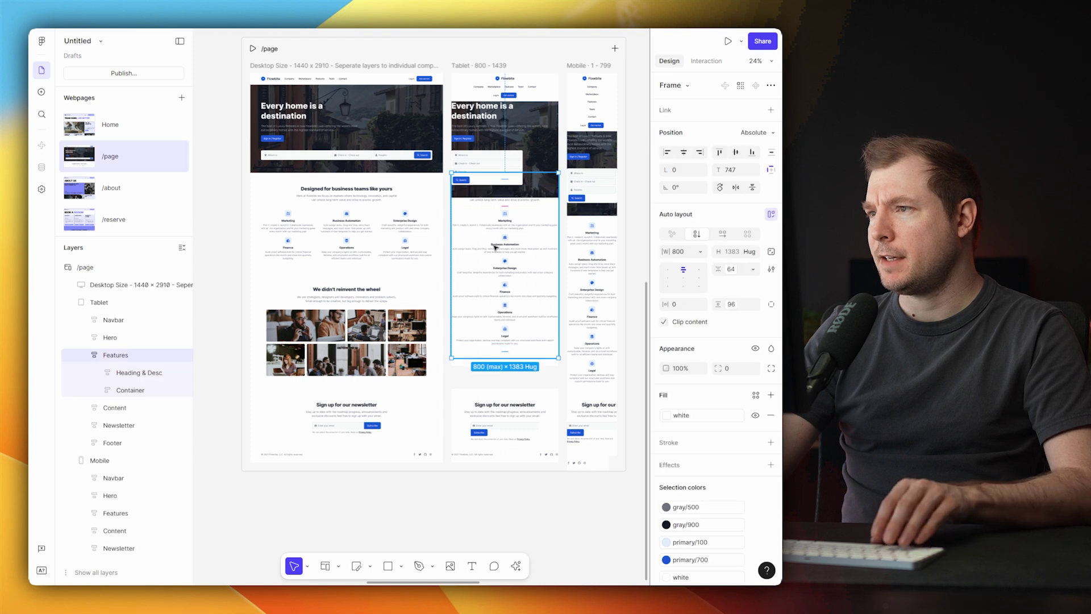
pyautogui.hotkey('shift', '2')
pyautogui.doubleClick(484, 207)
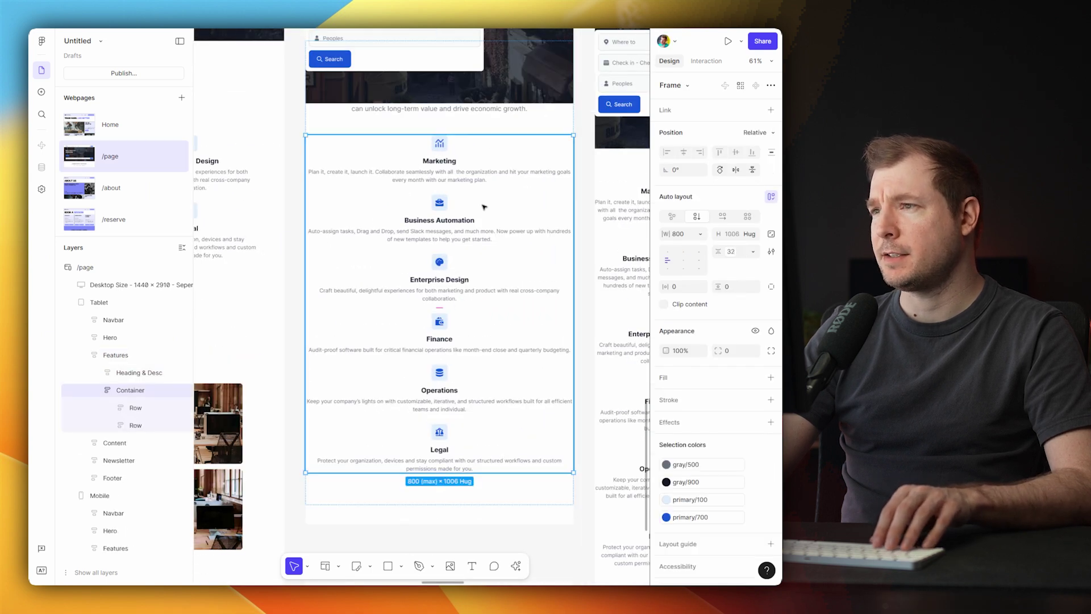
pyautogui.moveTo(577, 248); pyautogui.dragTo(504, 251)
pyautogui.click(419, 256)
pyautogui.scroll(-3, 420, 256)
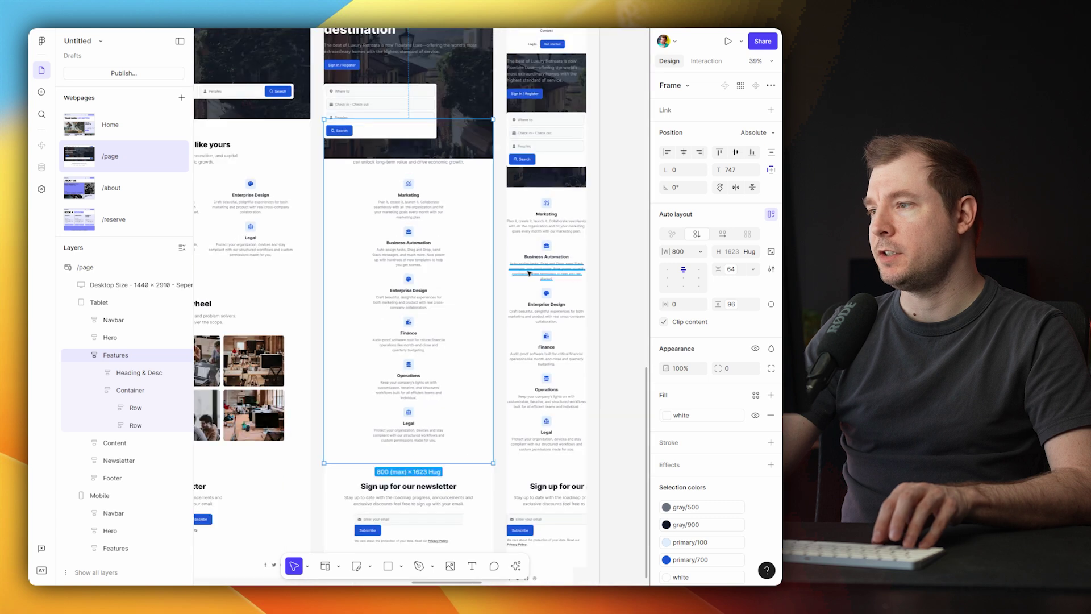
pyautogui.scroll(3, 562, 301)
# Adjust the mobile Features frame, keep Content at 375 width, and move Content further down.
pyautogui.click(567, 304)
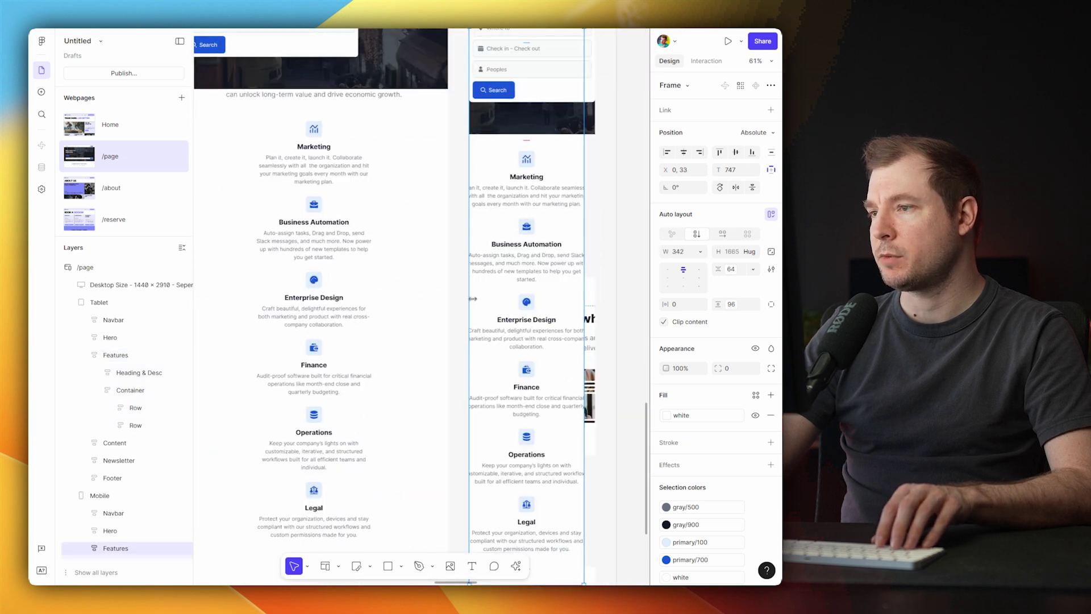
pyautogui.moveTo(472, 298); pyautogui.dragTo(477, 297)
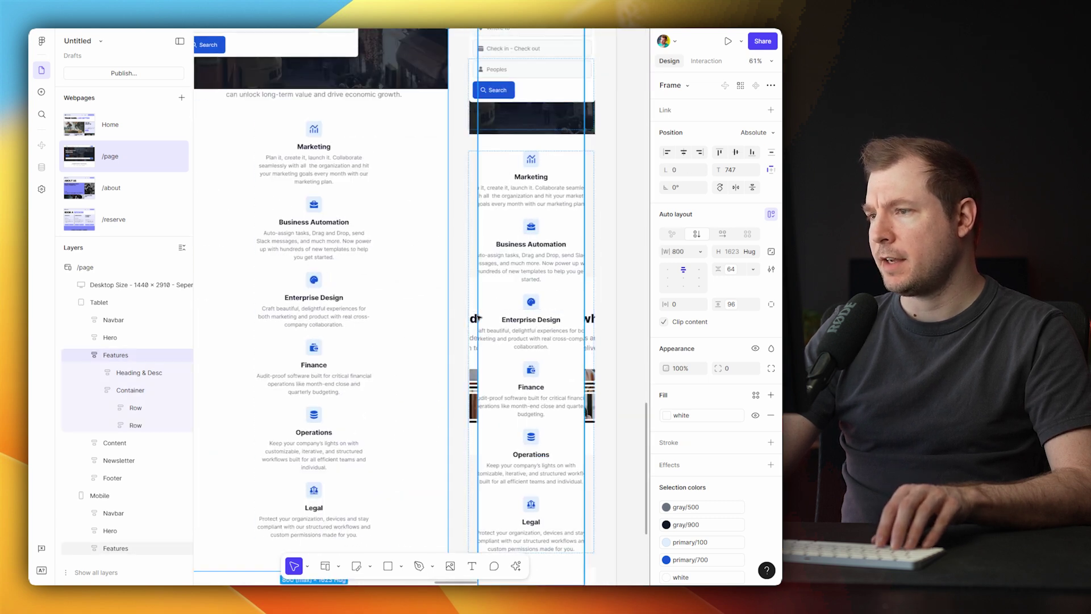
pyautogui.click(471, 299)
pyautogui.scroll(-5, 473, 316)
pyautogui.scroll(5, 472, 316)
pyautogui.moveTo(469, 301); pyautogui.dragTo(476, 301)
pyautogui.moveTo(463, 367); pyautogui.dragTo(469, 367)
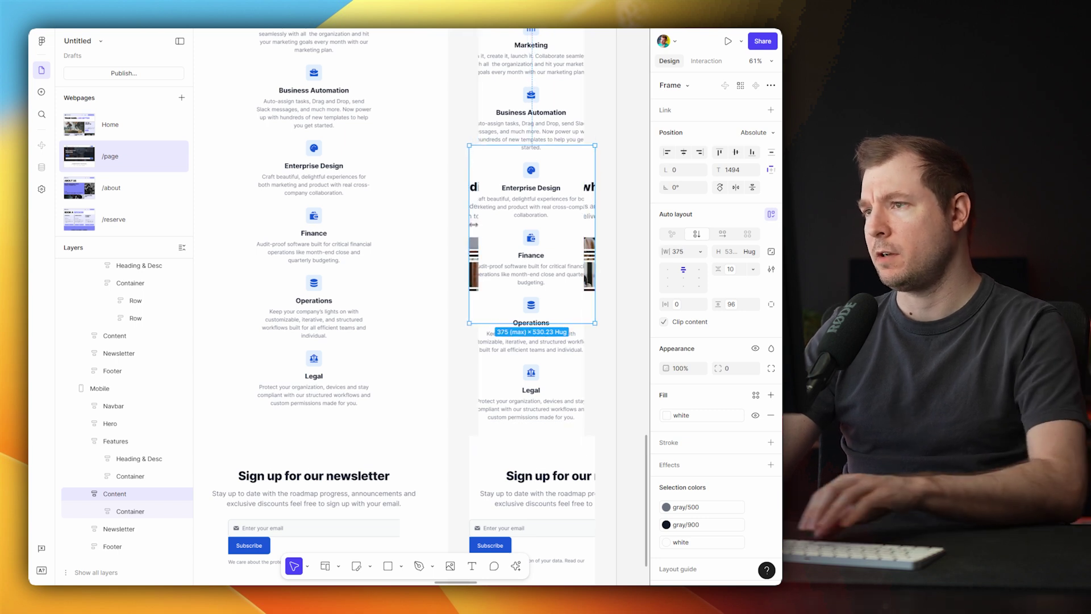
pyautogui.scroll(5, 471, 205)
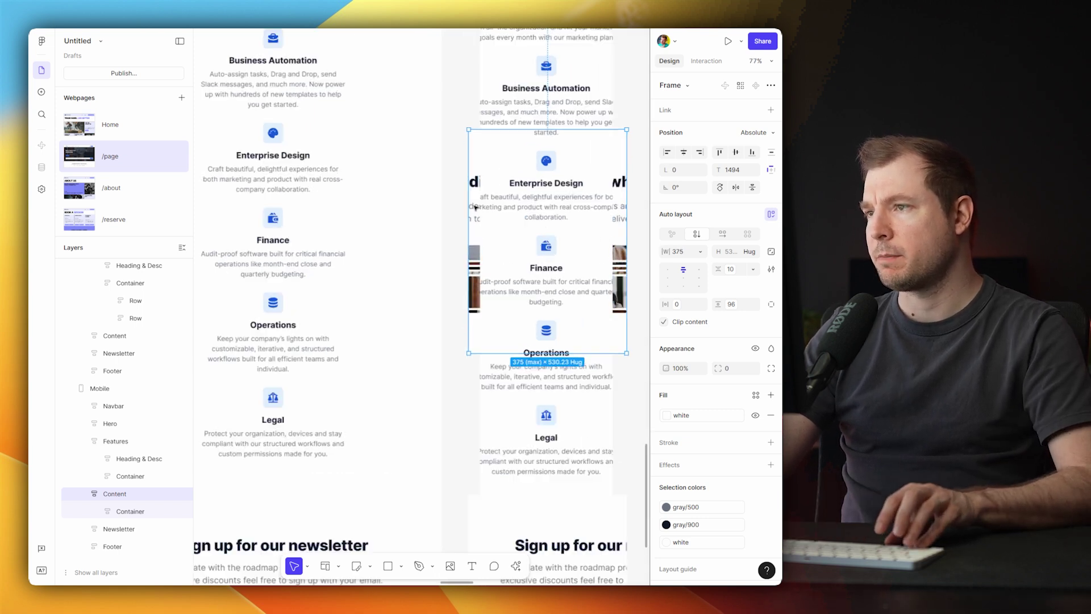
pyautogui.moveTo(471, 205); pyautogui.dragTo(475, 449)
pyautogui.scroll(-10, 460, 444)
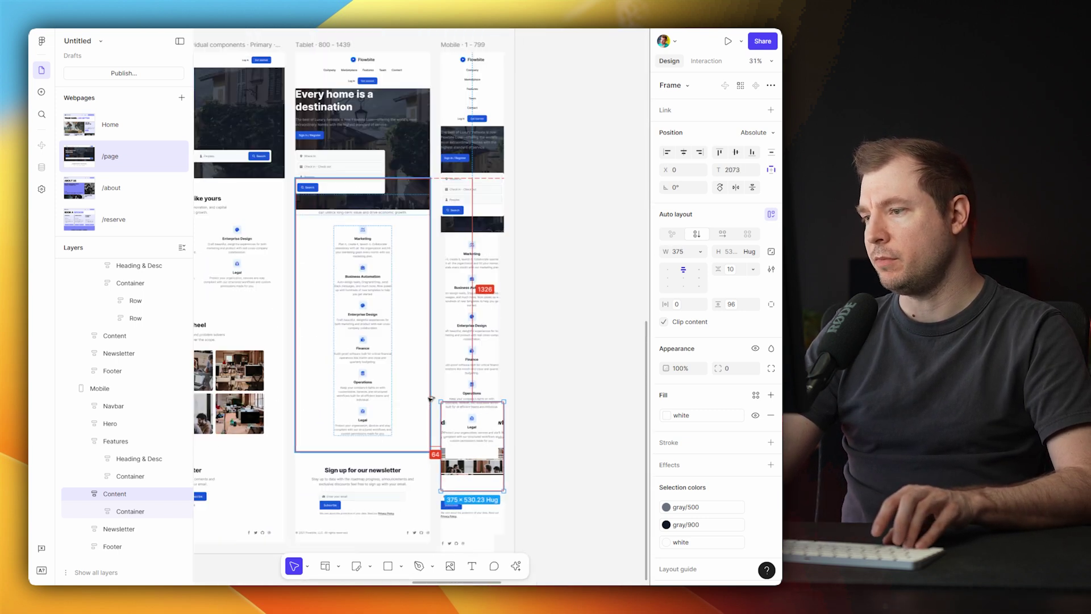
# Reselect the tablet Features frame, now one column of six items at 800×1623.
pyautogui.hotkey('shift', 'Return')
pyautogui.click(430, 312)
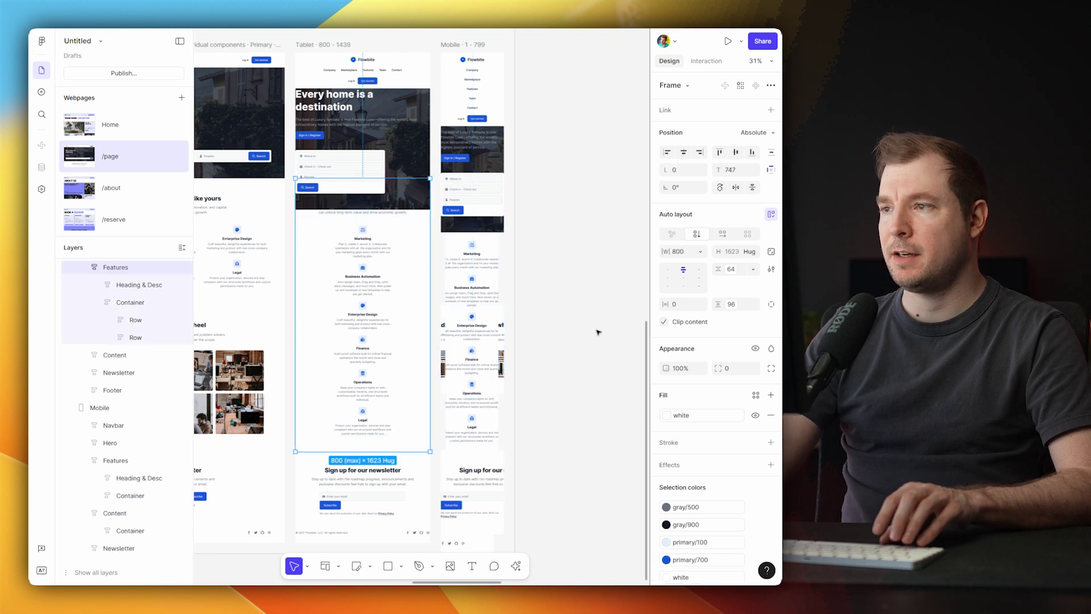
pyautogui.scroll(-5, 596, 331)
pyautogui.scroll(3, 585, 329)
pyautogui.scroll(2, 583, 328)
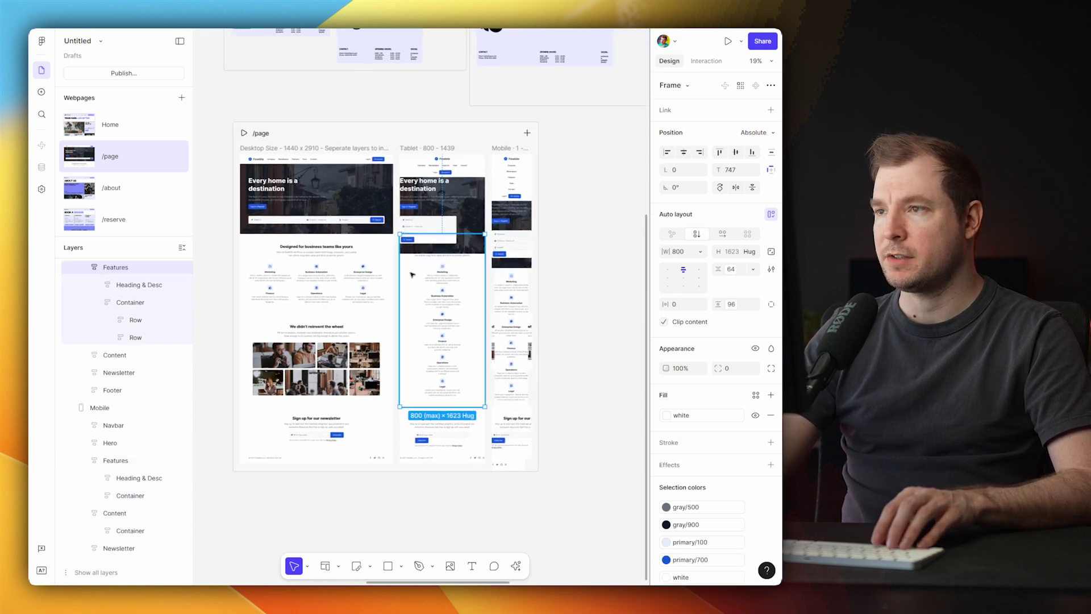
# Open the tablet Features frame's AI actions list and dismiss it without applying one.
pyautogui.rightClick(430, 304)
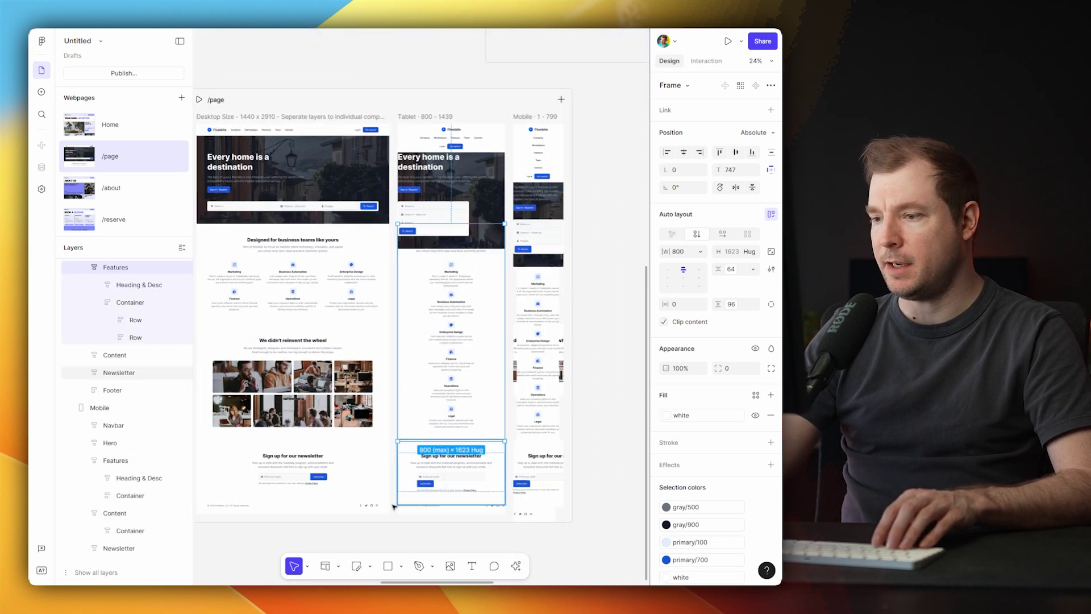
pyautogui.click(516, 566)
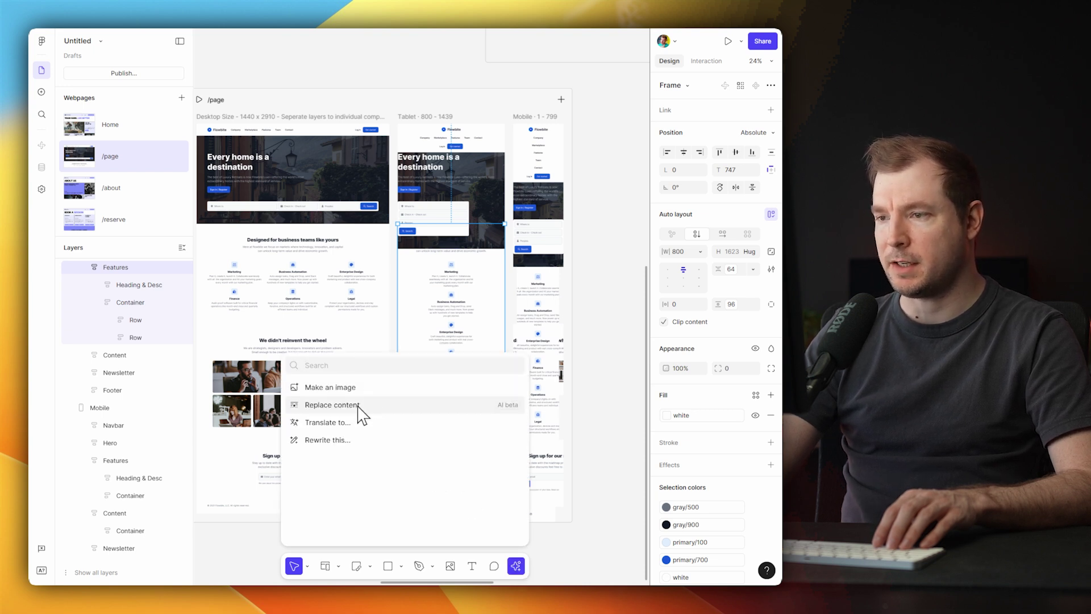
pyautogui.click(609, 319)
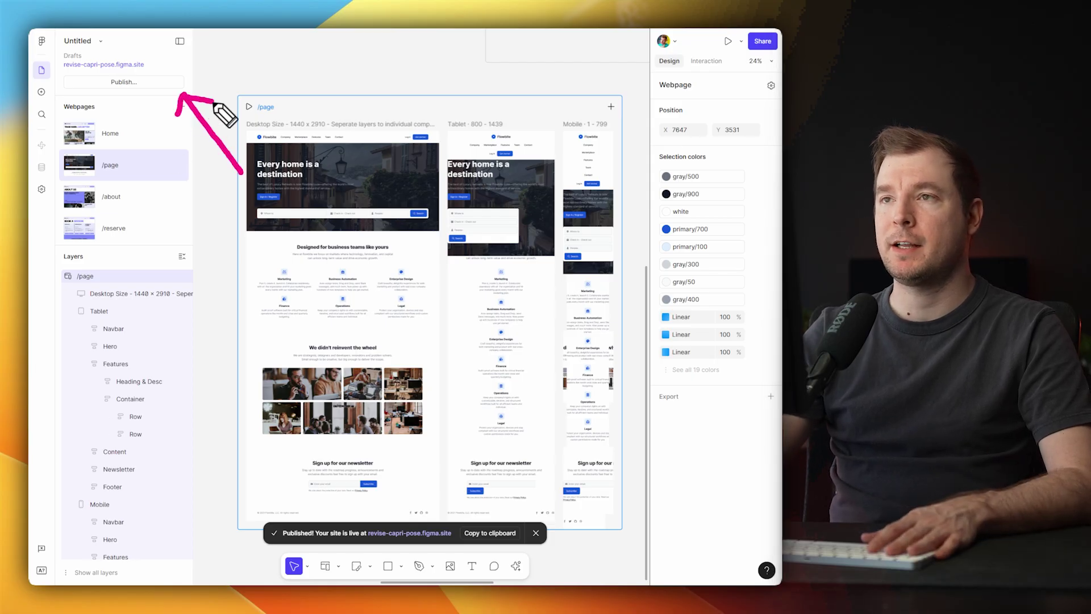
# Publish the latest site changes and open the live PrimalTraining site.
pyautogui.click(161, 84)
pyautogui.click(337, 173)
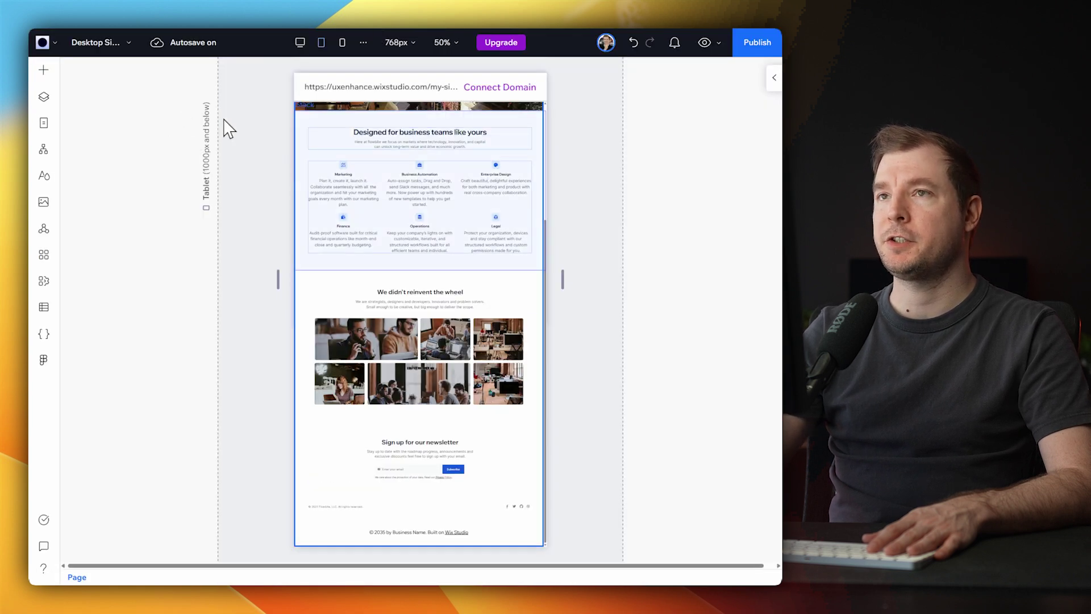
pyautogui.moveTo(654, 131); pyautogui.dragTo(722, 79)
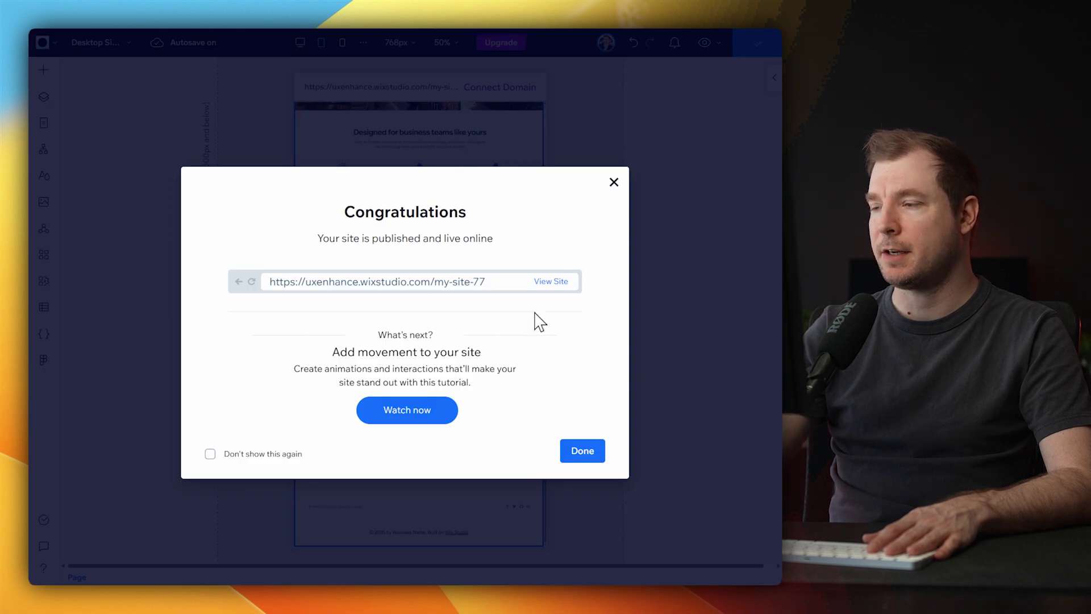
pyautogui.click(551, 281)
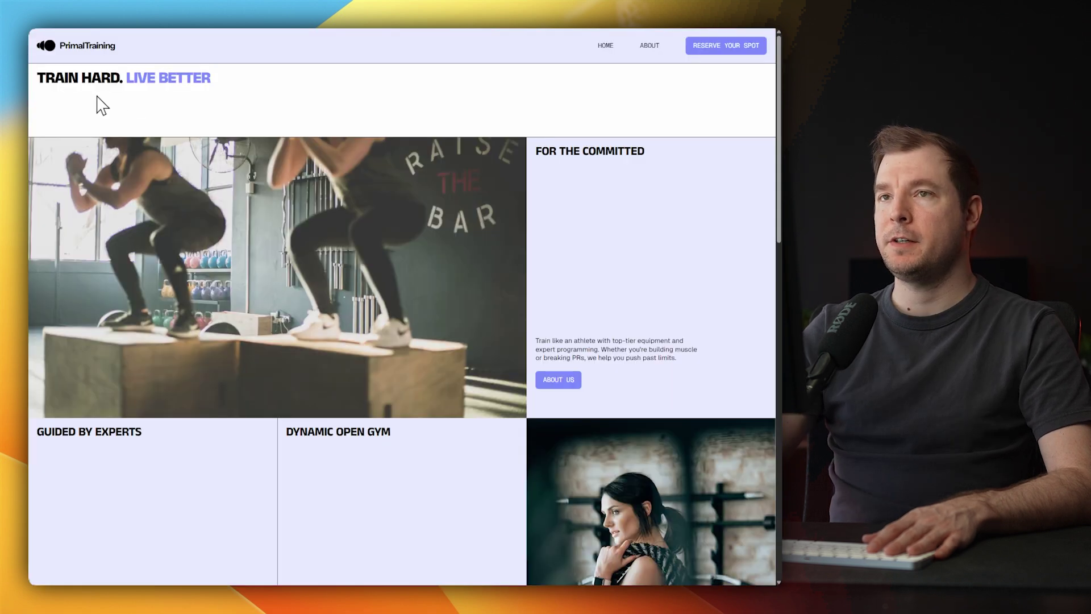
pyautogui.moveTo(126, 78); pyautogui.dragTo(280, 122)
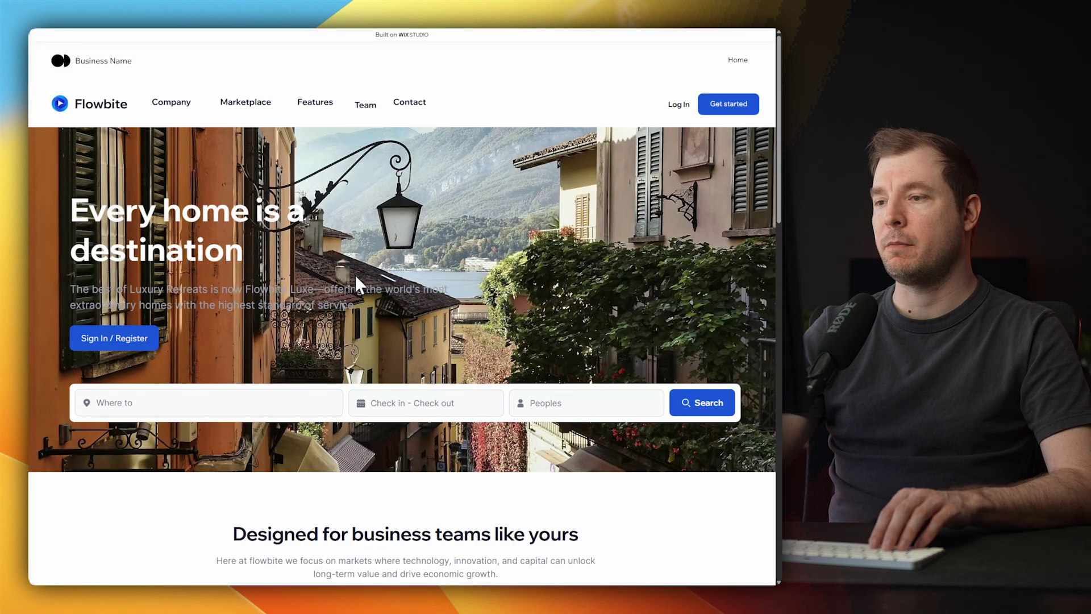
pyautogui.scroll(-8, 356, 277)
pyautogui.scroll(2, 324, 312)
pyautogui.scroll(-15, 324, 312)
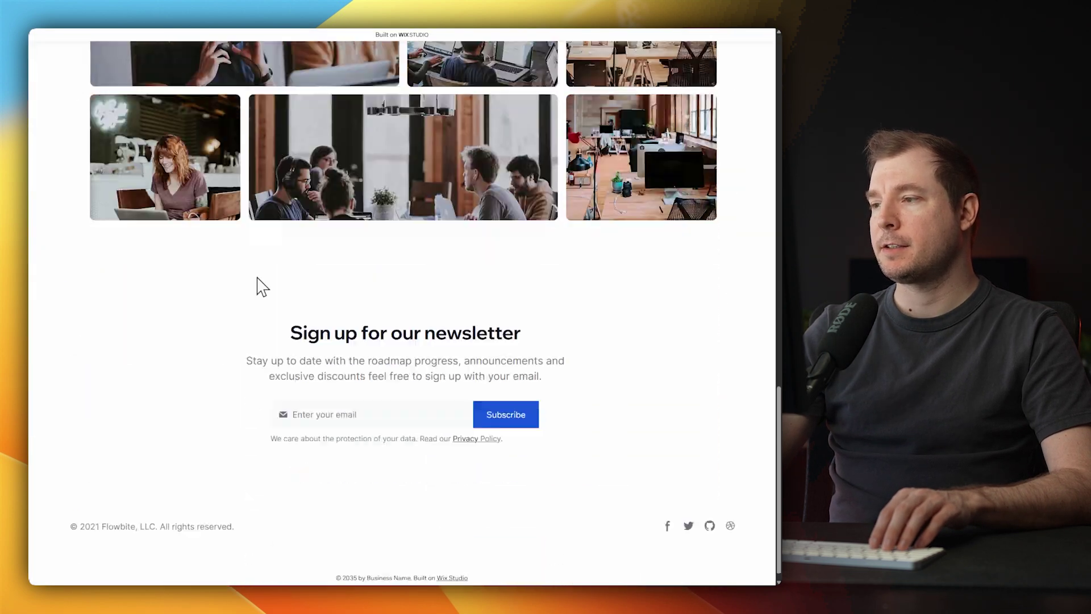
pyautogui.scroll(20, 261, 285)
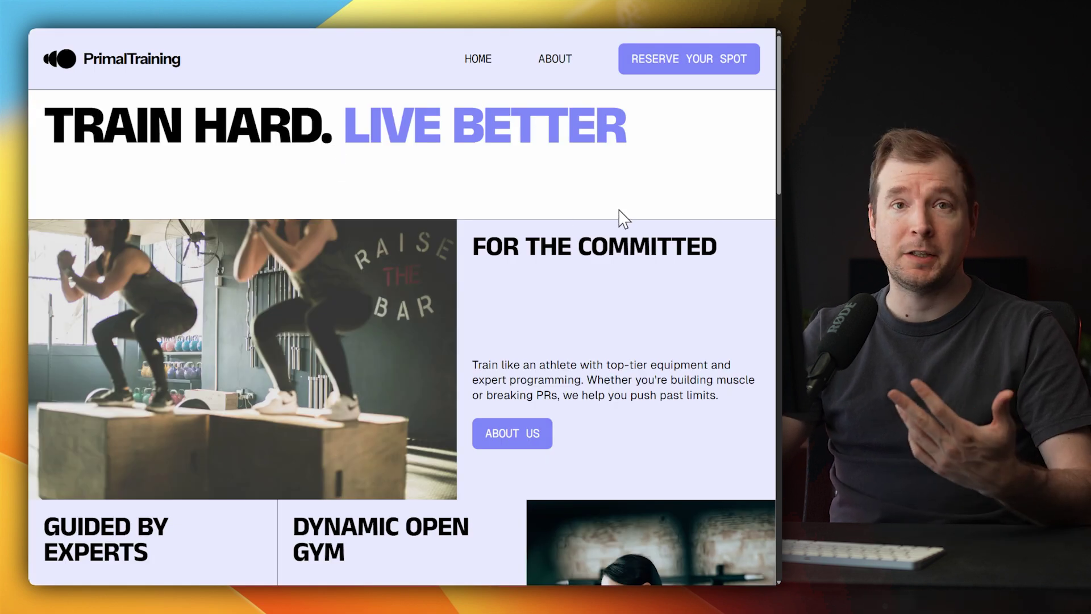
pyautogui.scroll(-5, 580, 237)
pyautogui.scroll(2, 549, 286)
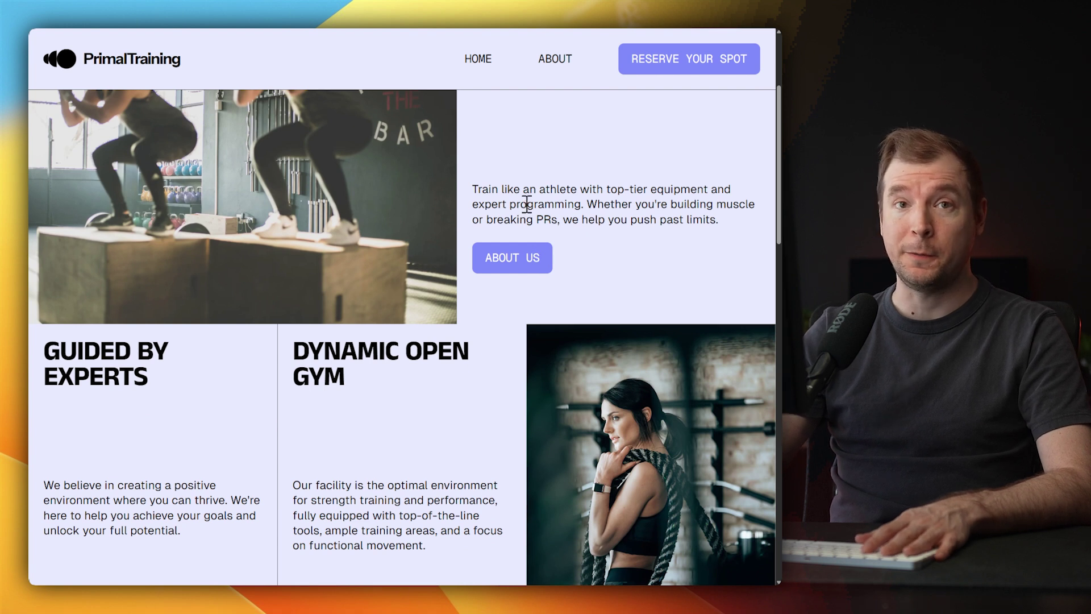
pyautogui.press('super+alt+j')
# Inspect the intro paragraph and walk up and back down its nested wrapper elements.
pyautogui.moveTo(309, 385); pyautogui.dragTo(309, 296)
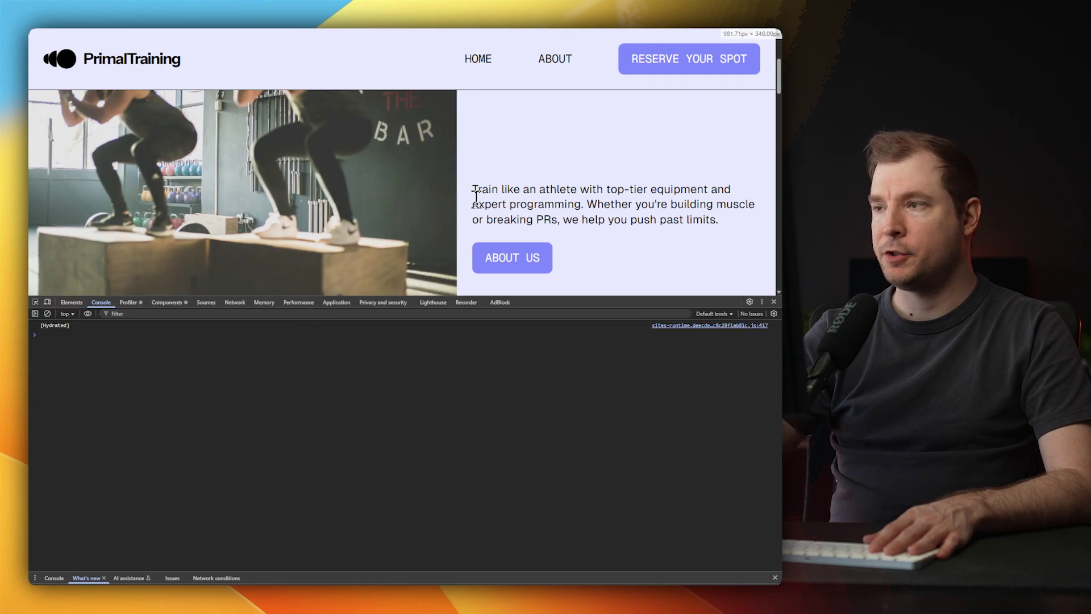
pyautogui.rightClick(504, 220)
pyautogui.click(546, 442)
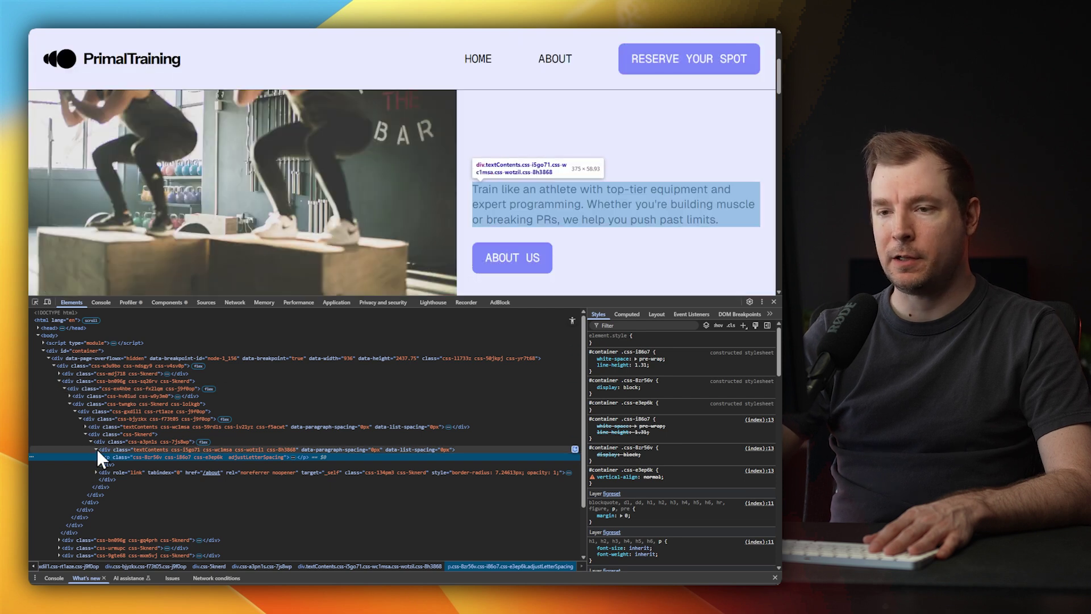
pyautogui.click(312, 449)
pyautogui.click(278, 442)
pyautogui.click(265, 434)
pyautogui.click(275, 419)
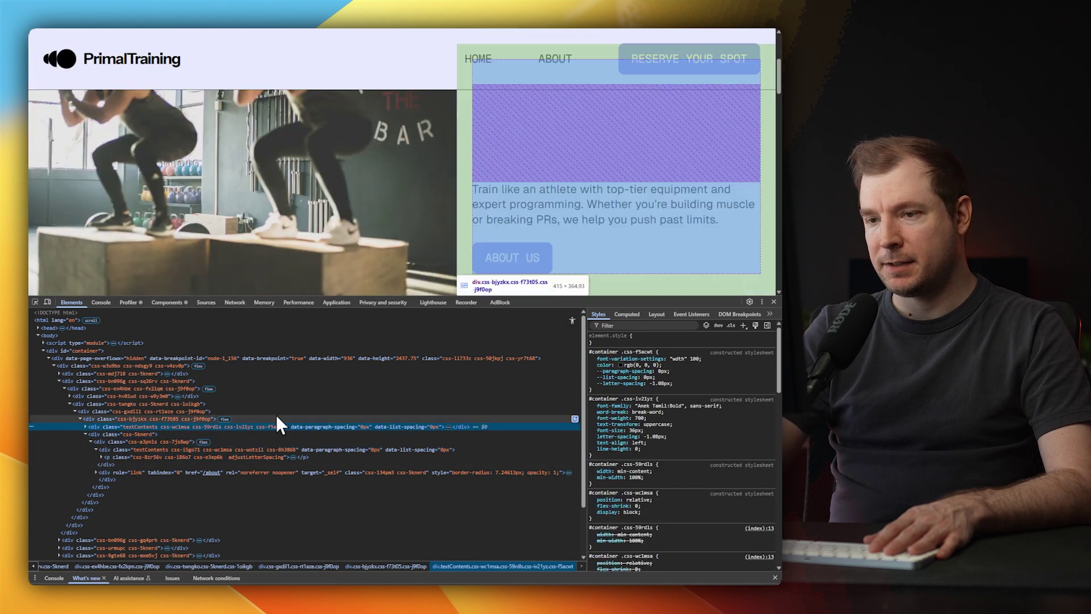
pyautogui.click(252, 410)
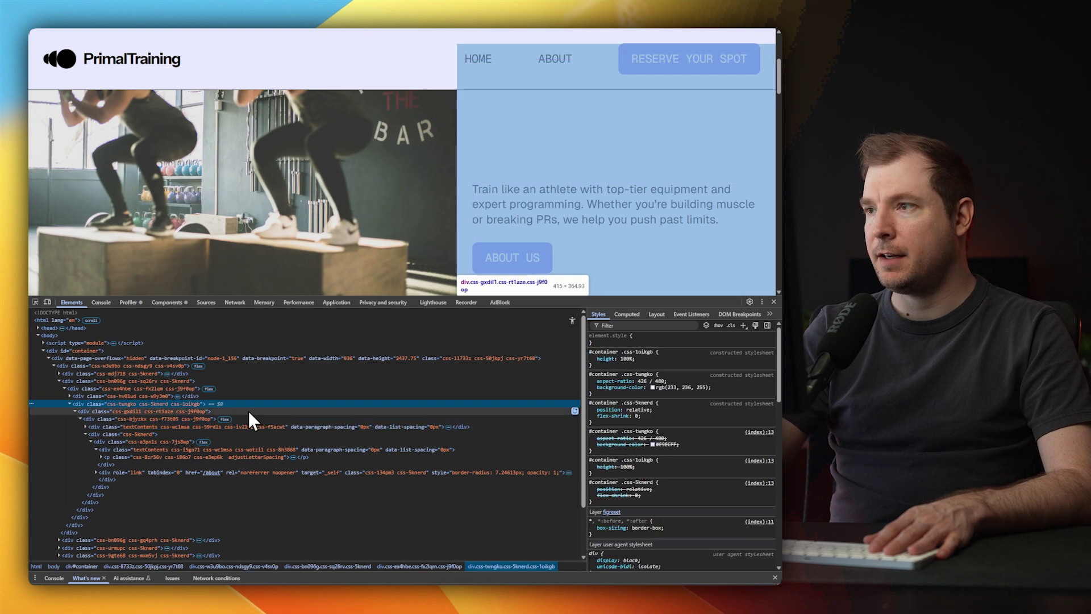
pyautogui.click(254, 419)
pyautogui.click(271, 426)
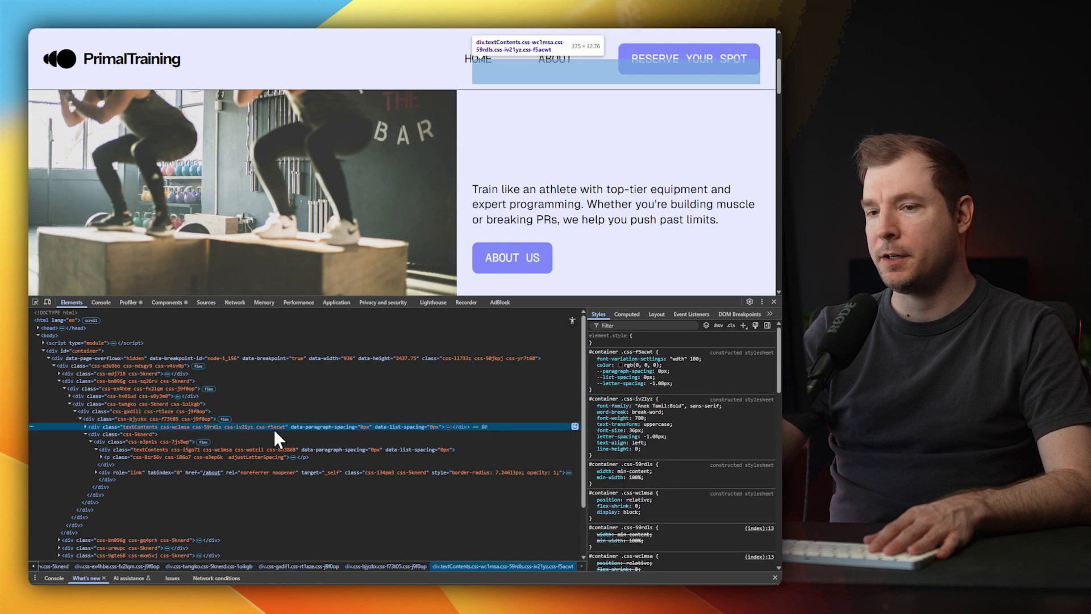
pyautogui.click(268, 434)
pyautogui.click(273, 442)
pyautogui.click(268, 449)
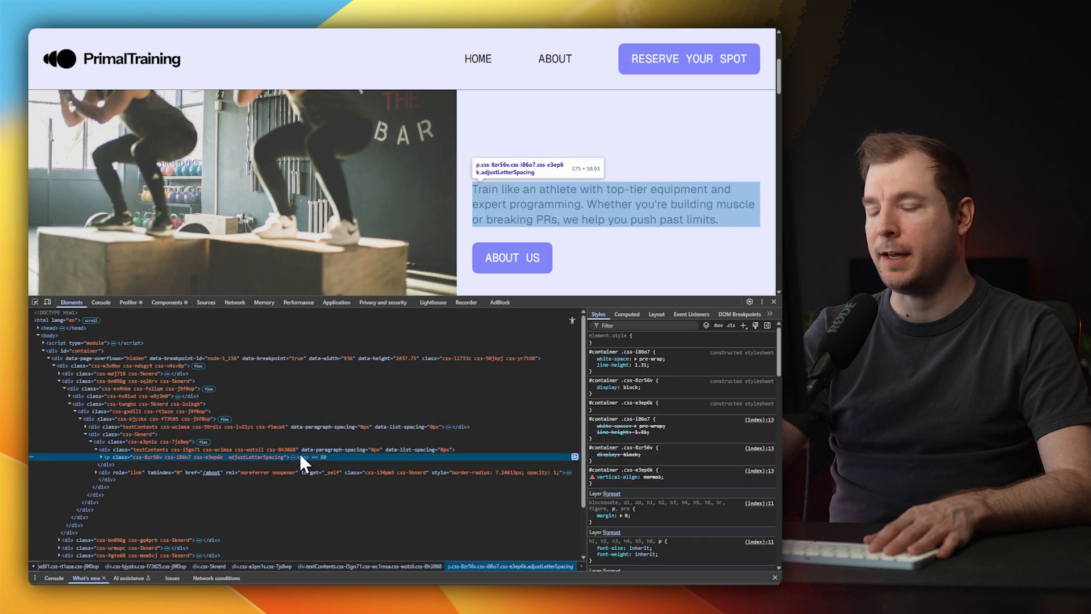
pyautogui.click(100, 457)
# Inspect the paragraph and expand it to show its text and ::after pseudo-element.
pyautogui.rightClick(509, 189)
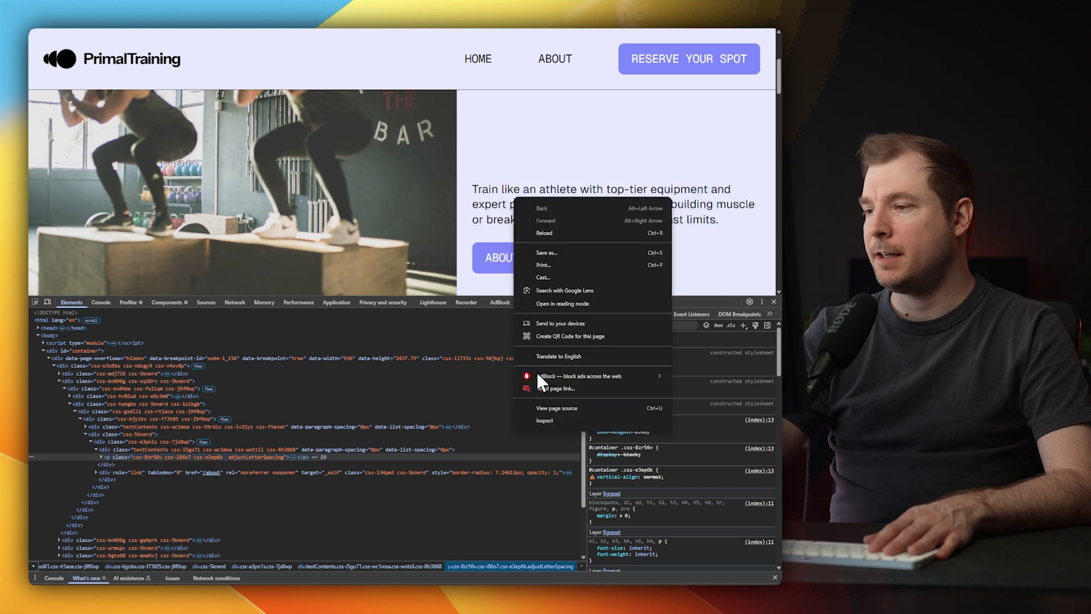
pyautogui.click(524, 420)
pyautogui.click(101, 455)
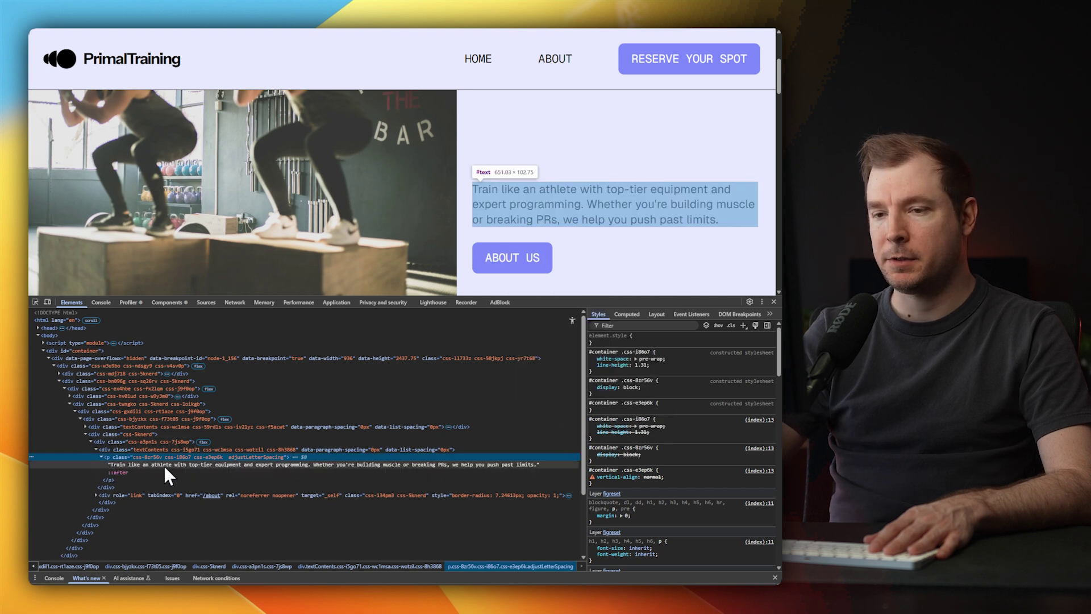
pyautogui.click(163, 465)
pyautogui.click(155, 472)
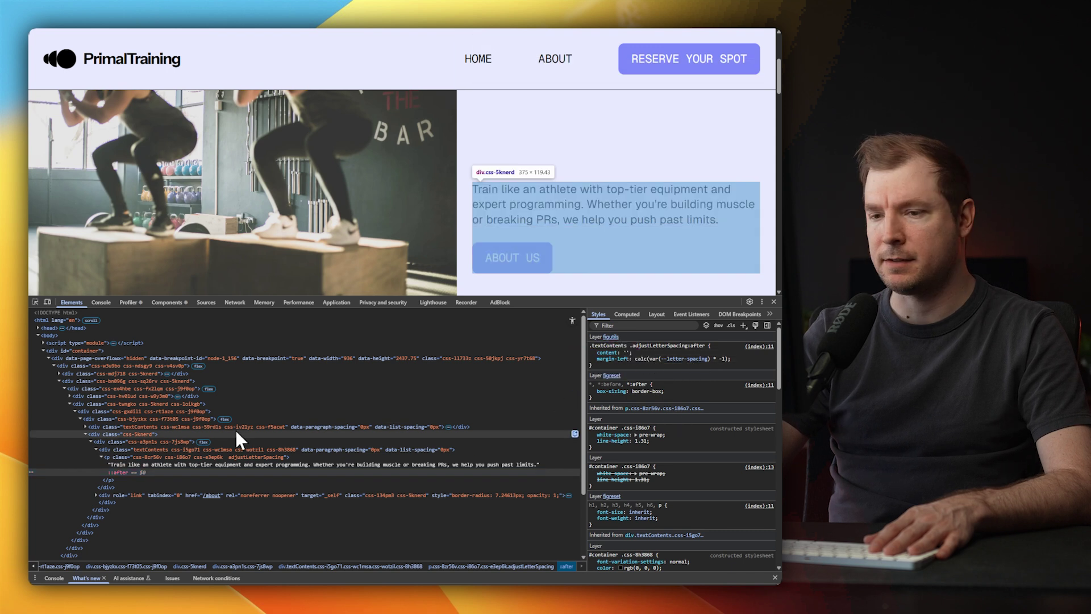
pyautogui.scroll(-3, 103, 420)
pyautogui.scroll(-5, 478, 189)
# Inspect the next section's paragraph and photo, then close DevTools.
pyautogui.rightClick(340, 203)
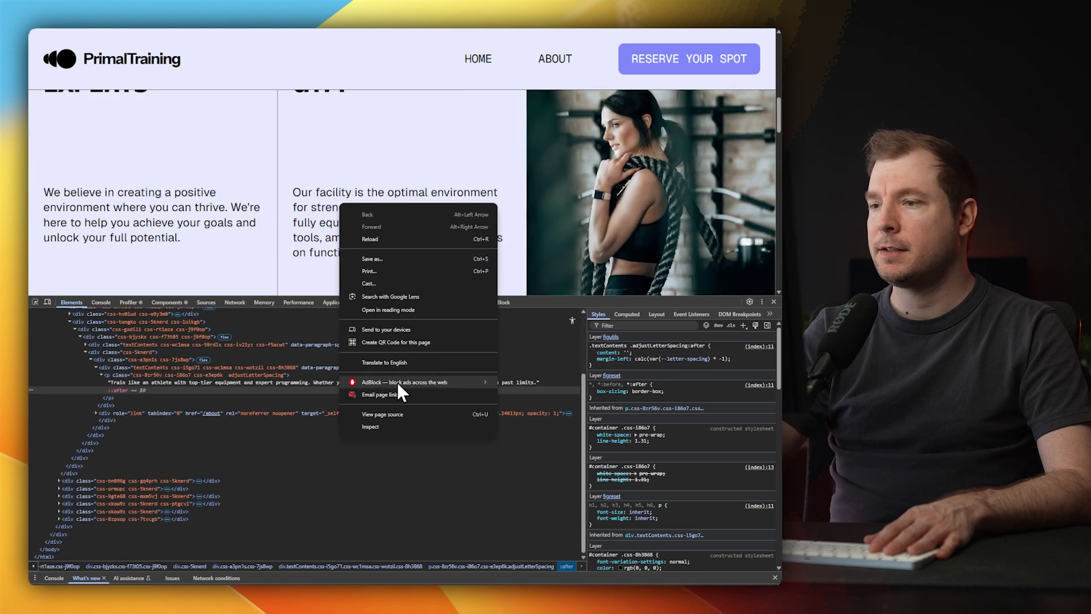
pyautogui.click(387, 428)
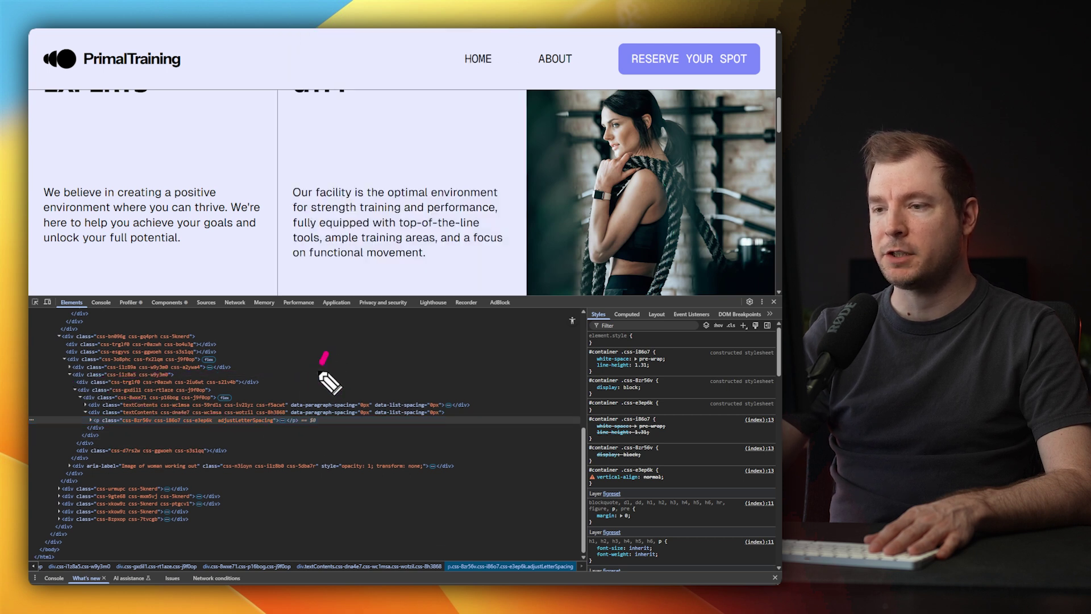
pyautogui.rightClick(607, 192)
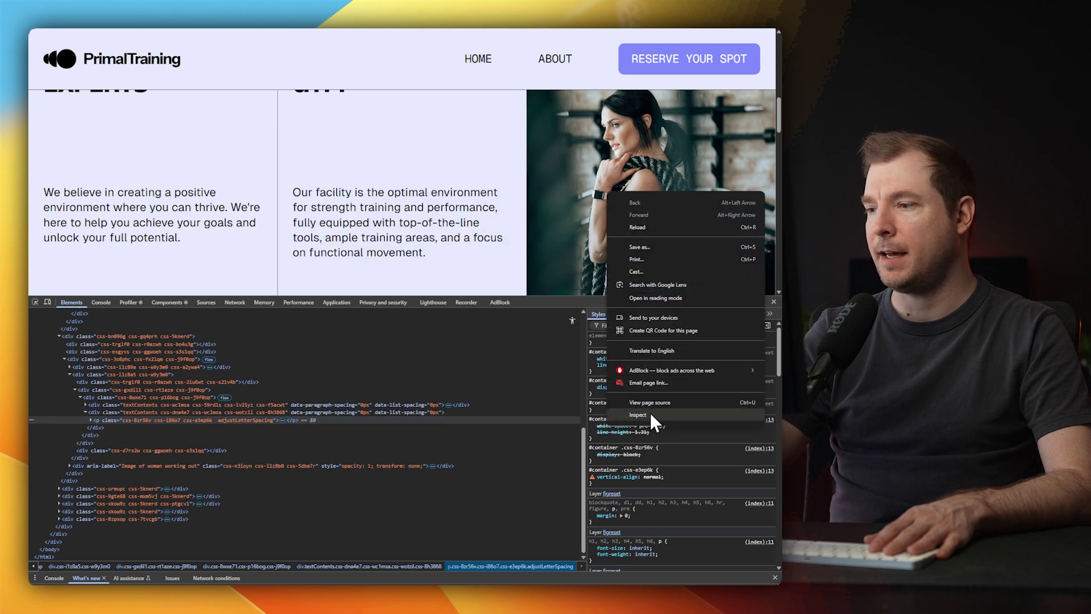
pyautogui.click(650, 414)
pyautogui.press('super+alt+i')
pyautogui.scroll(8, 540, 409)
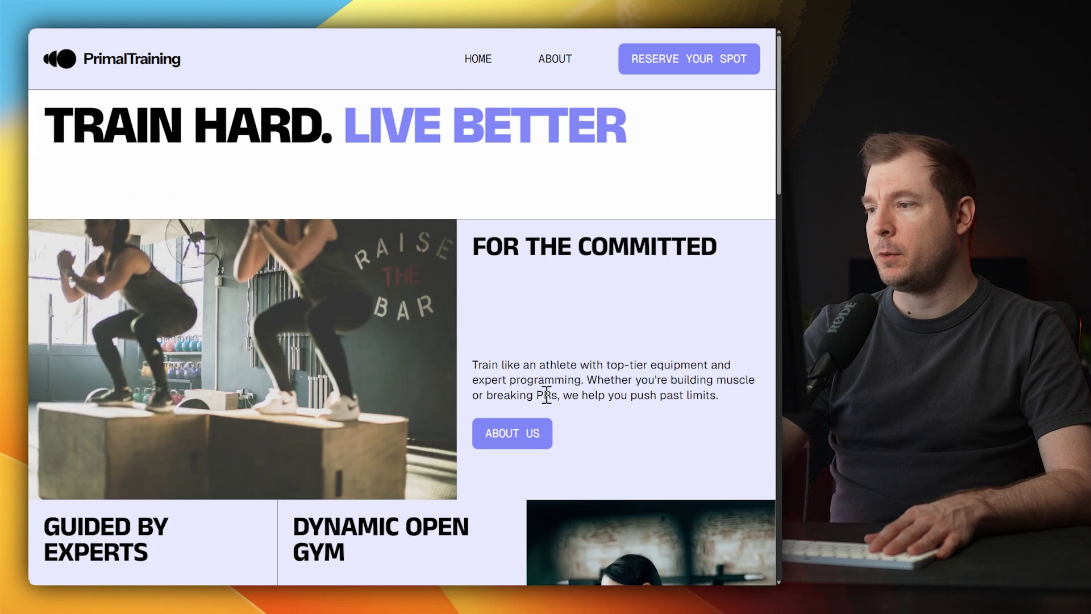
# Inspect the hero paragraph to reveal the FOR THE COMMITTED node, then close DevTools.
pyautogui.rightClick(546, 394)
pyautogui.click(585, 397)
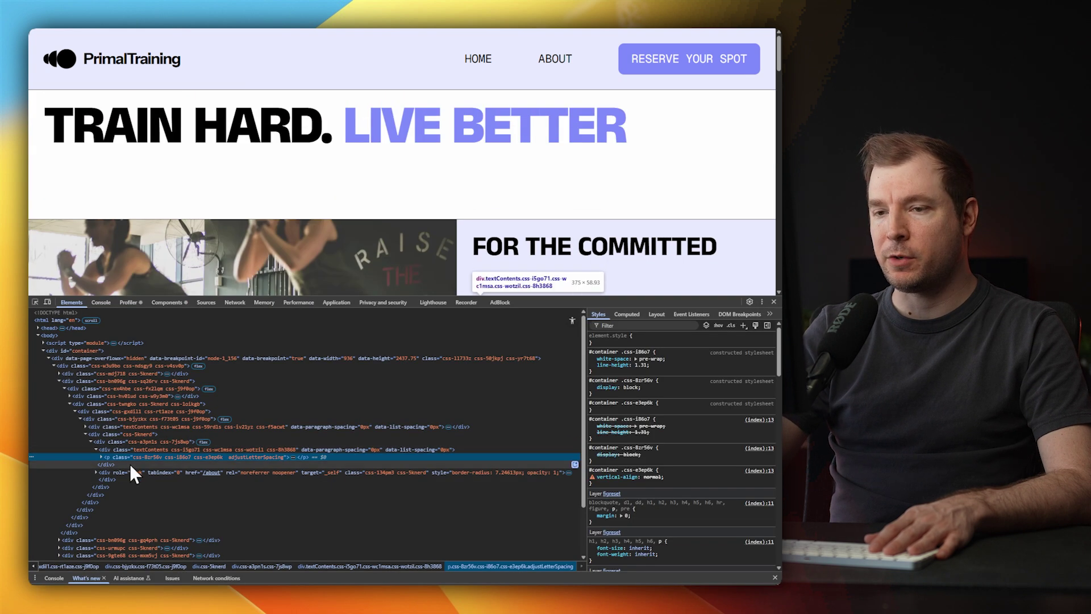
pyautogui.click(84, 427)
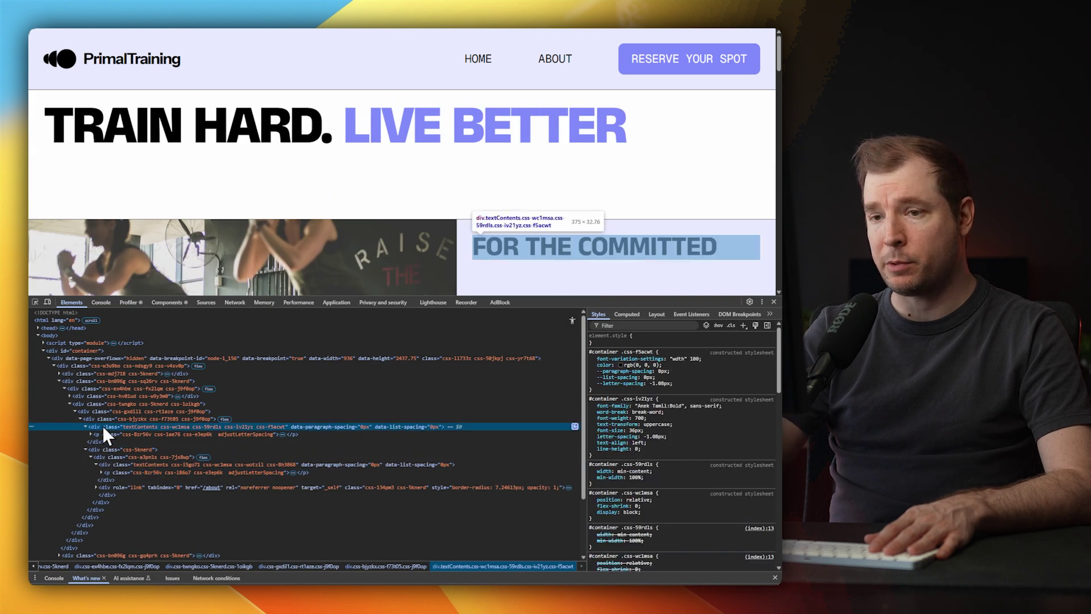
pyautogui.click(90, 434)
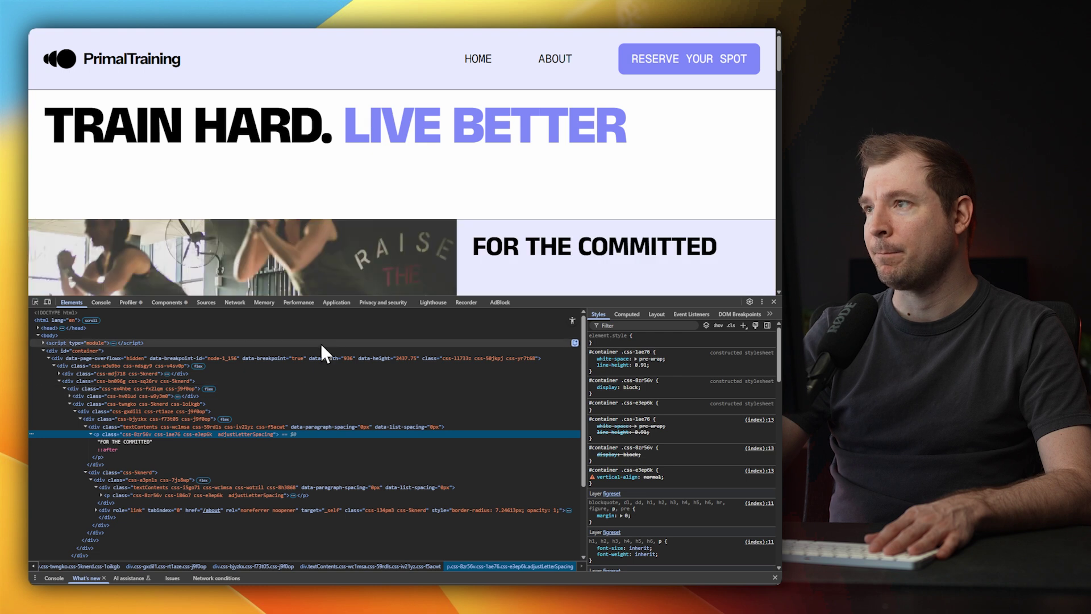
pyautogui.click(773, 302)
pyautogui.scroll(-15, 383, 372)
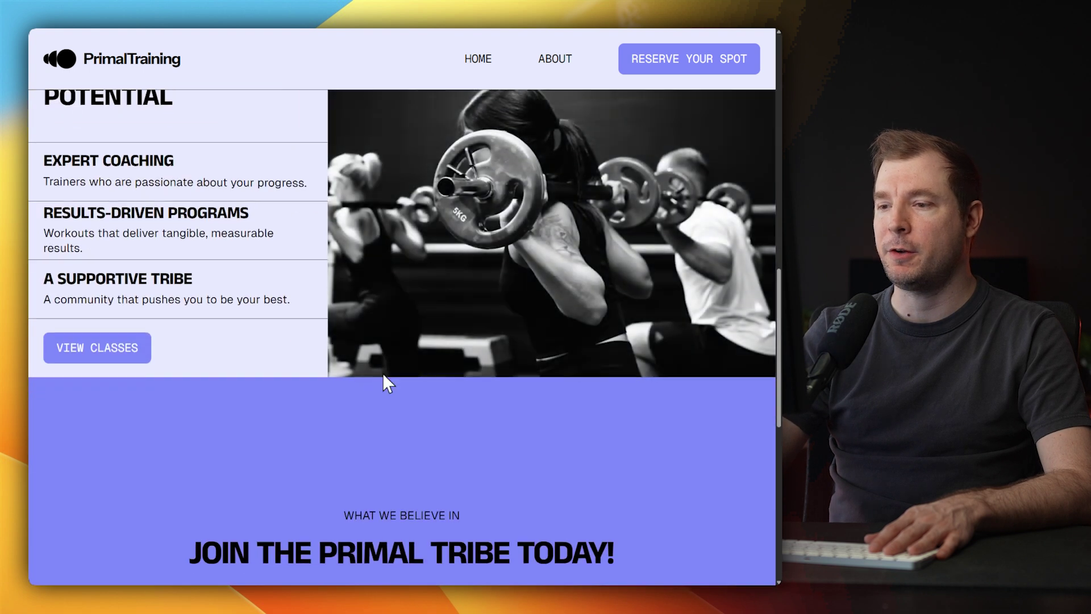
pyautogui.scroll(3, 391, 403)
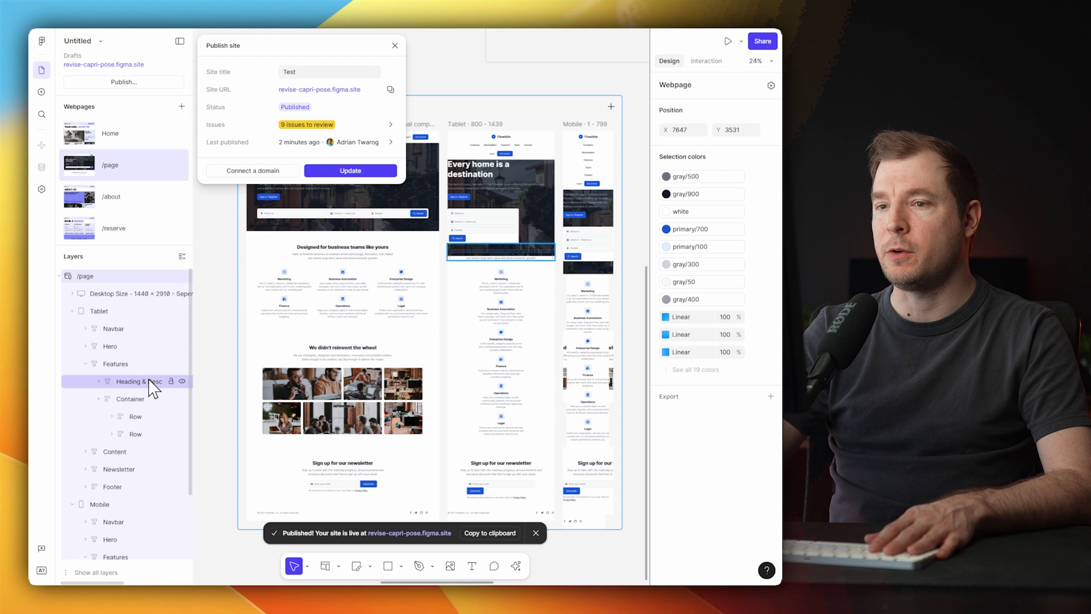
# Close the publish dialog, expand Features > Container > Row to a Feature's Icon, then select Feature 4.
pyautogui.click(284, 307)
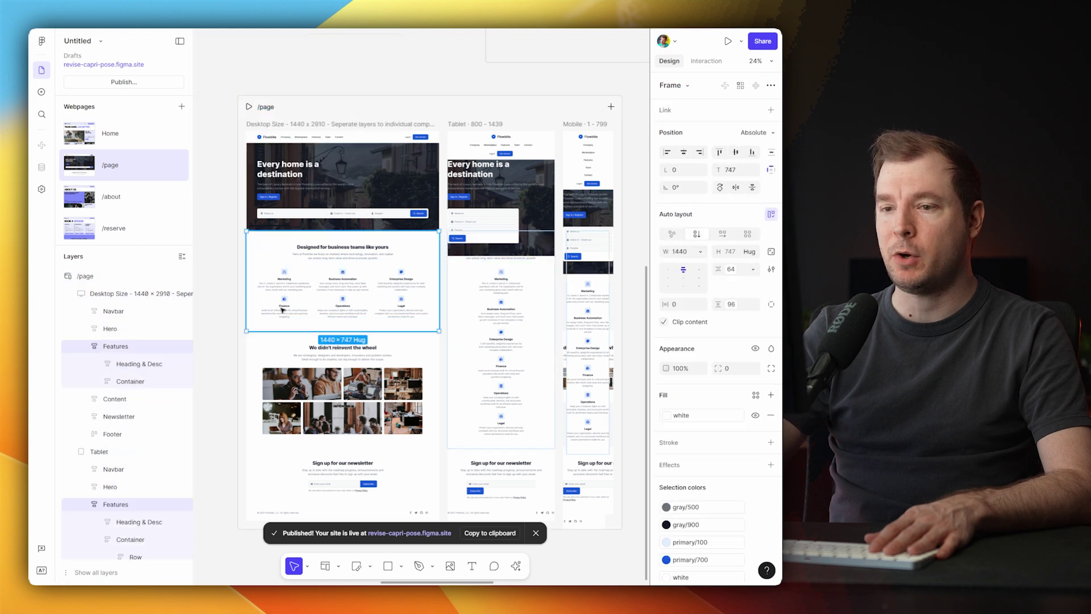
pyautogui.click(132, 381)
pyautogui.click(112, 398)
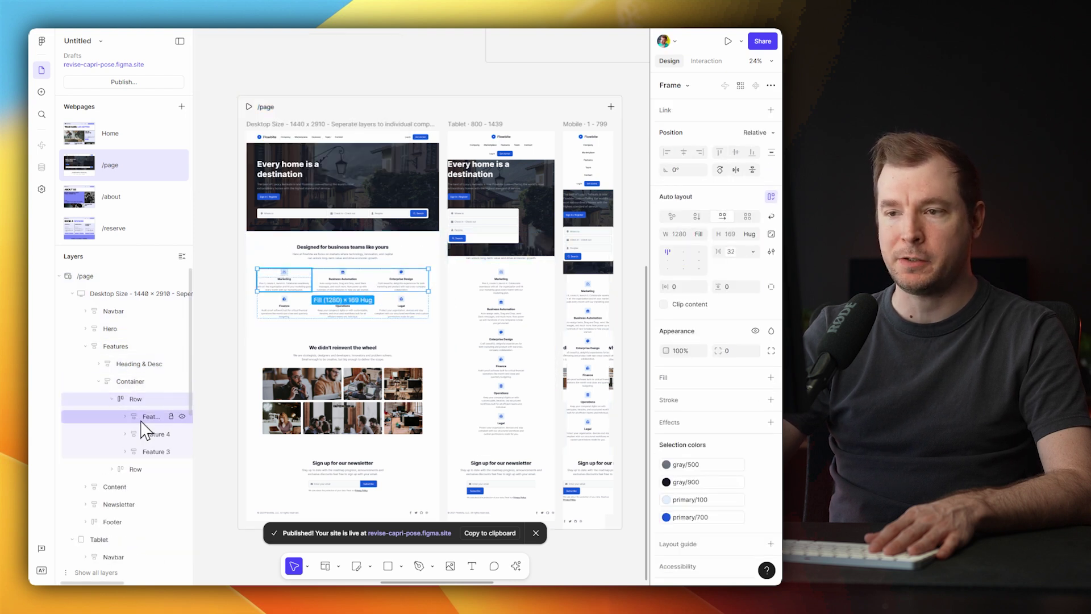
pyautogui.click(126, 417)
pyautogui.click(152, 433)
pyautogui.click(138, 434)
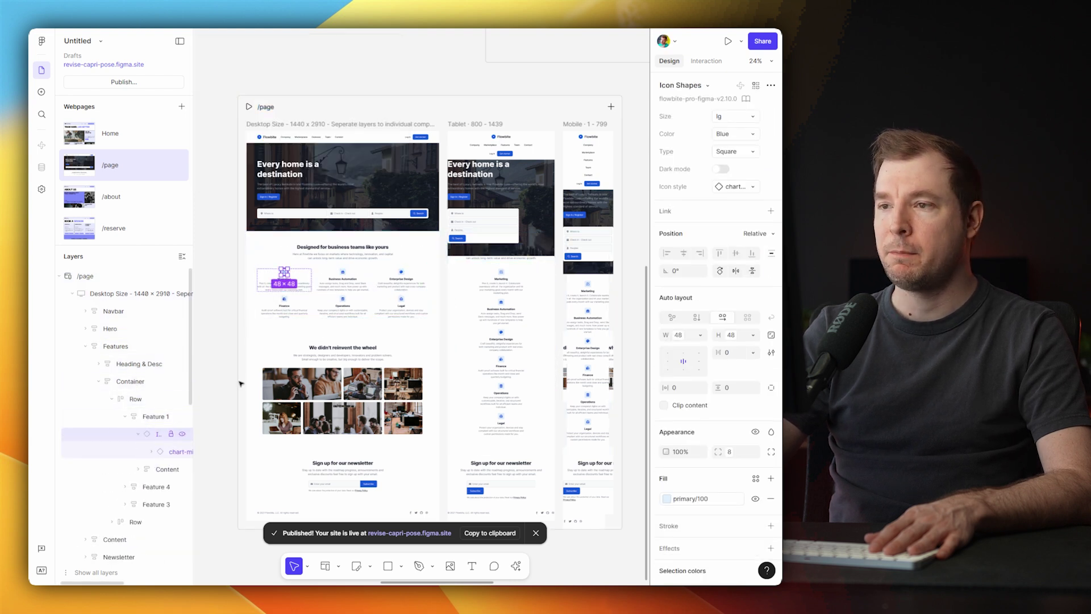
pyautogui.click(340, 280)
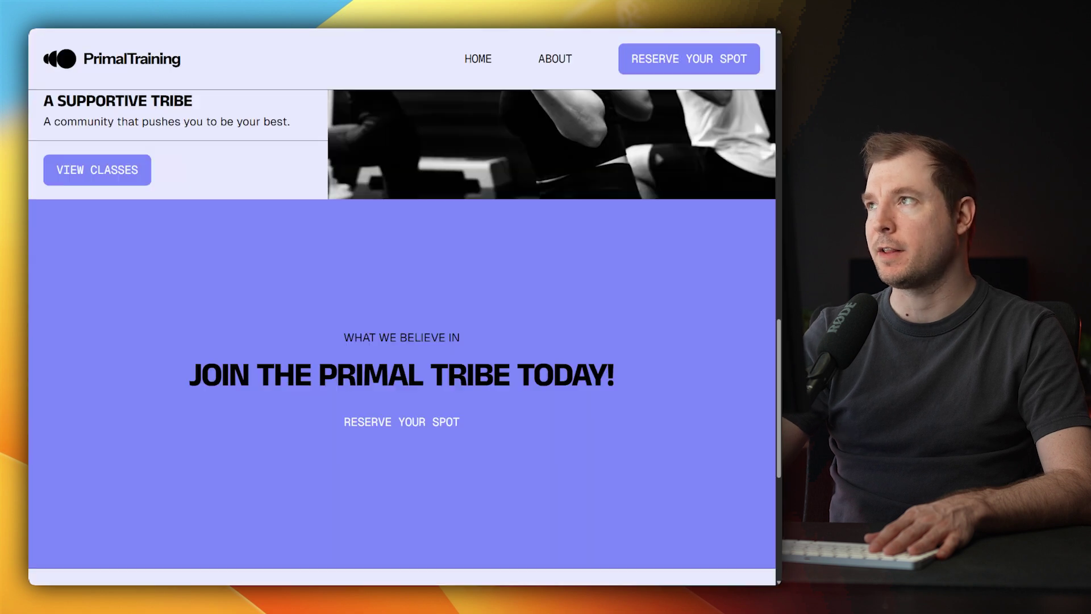
pyautogui.scroll(10, 557, 43)
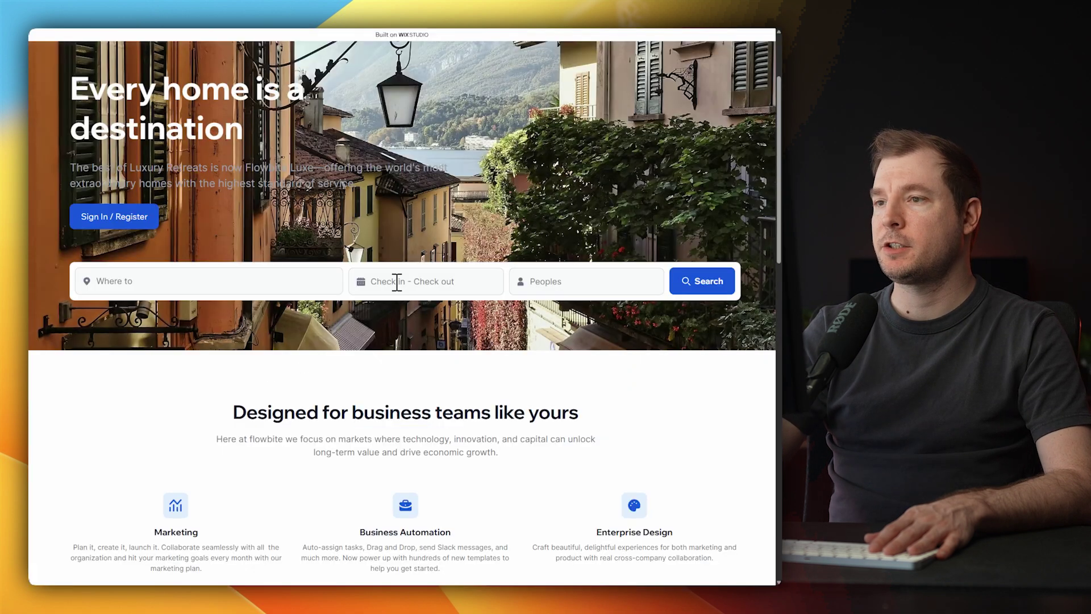
pyautogui.scroll(3, 397, 281)
# Inspect the Wix hero and select the 'Every home is a destination' heading element.
pyautogui.rightClick(139, 299)
pyautogui.click(195, 522)
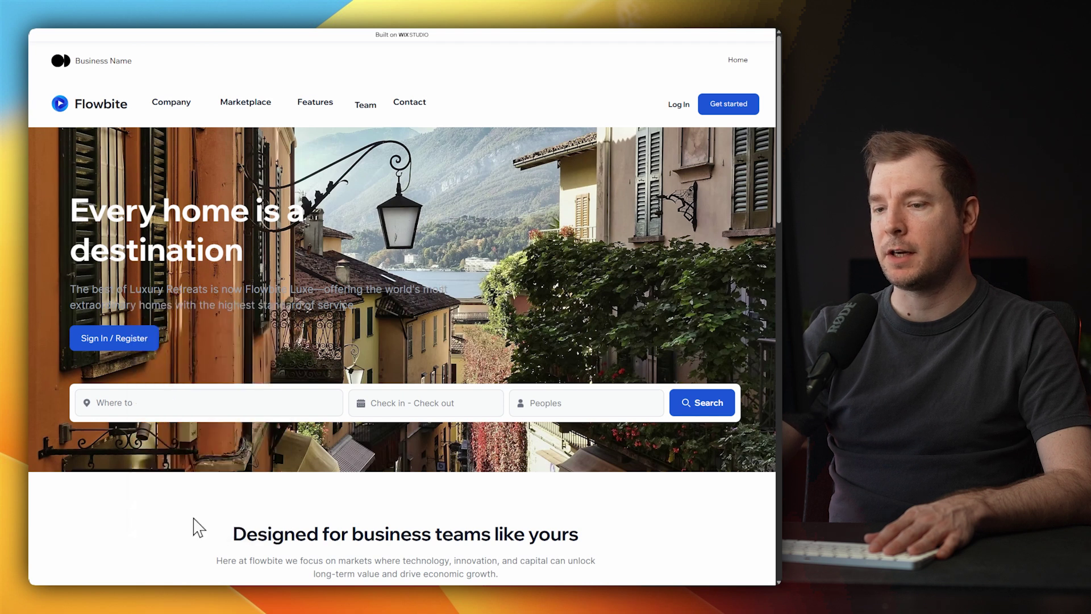
pyautogui.scroll(-1, 180, 455)
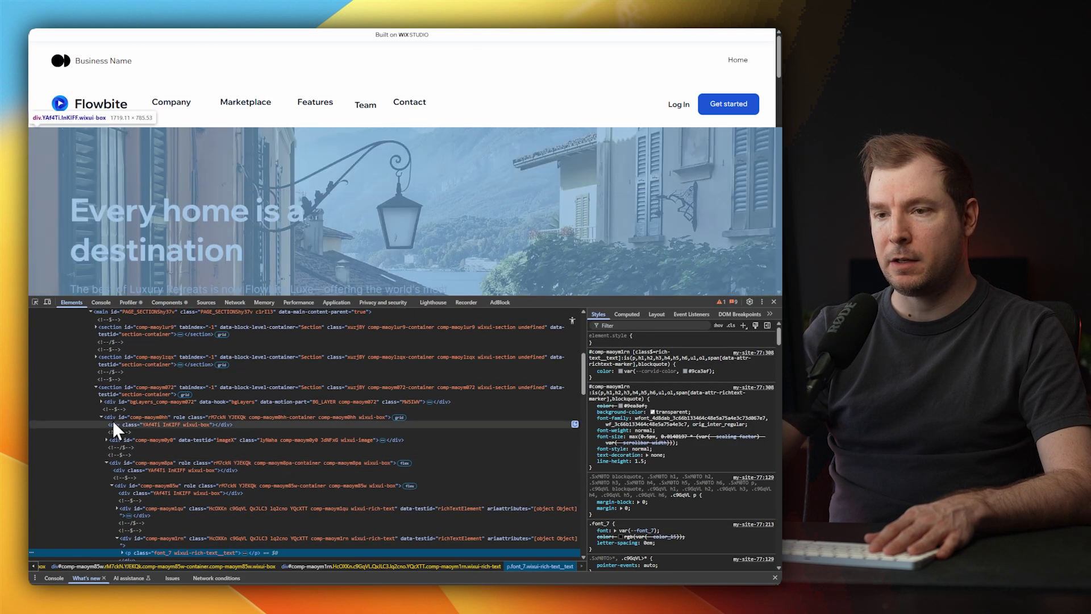
pyautogui.click(95, 387)
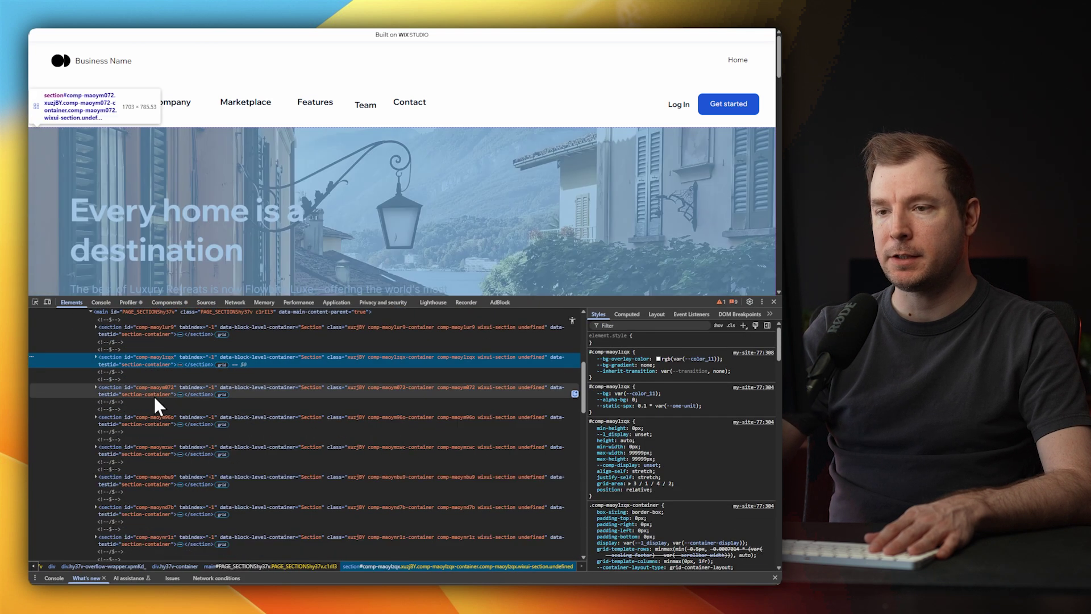
pyautogui.click(162, 418)
pyautogui.click(95, 387)
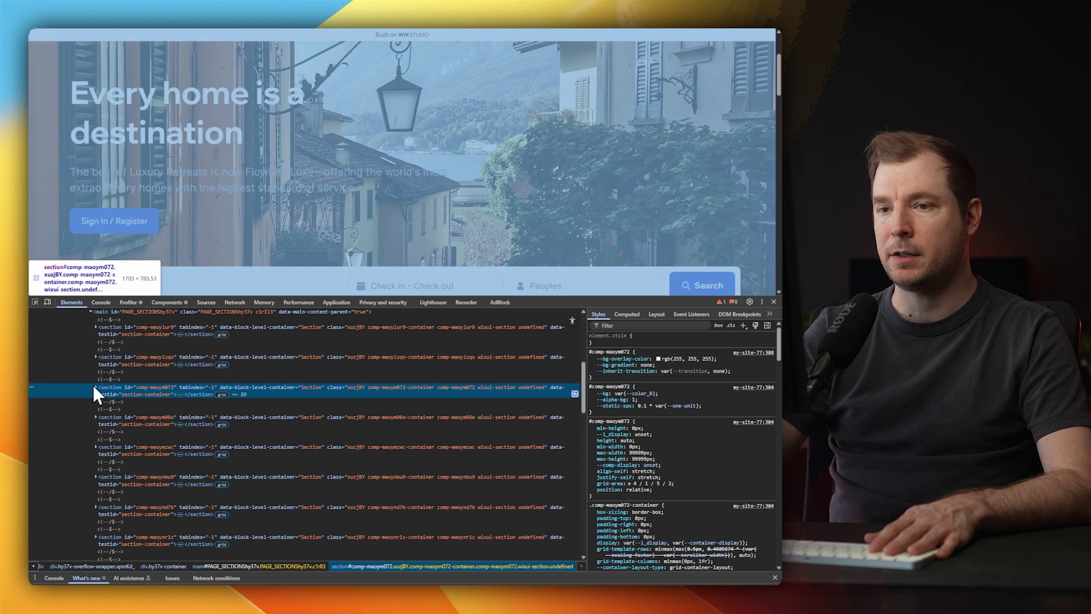
pyautogui.scroll(-2, 164, 420)
pyautogui.moveTo(460, 373); pyautogui.dragTo(444, 398)
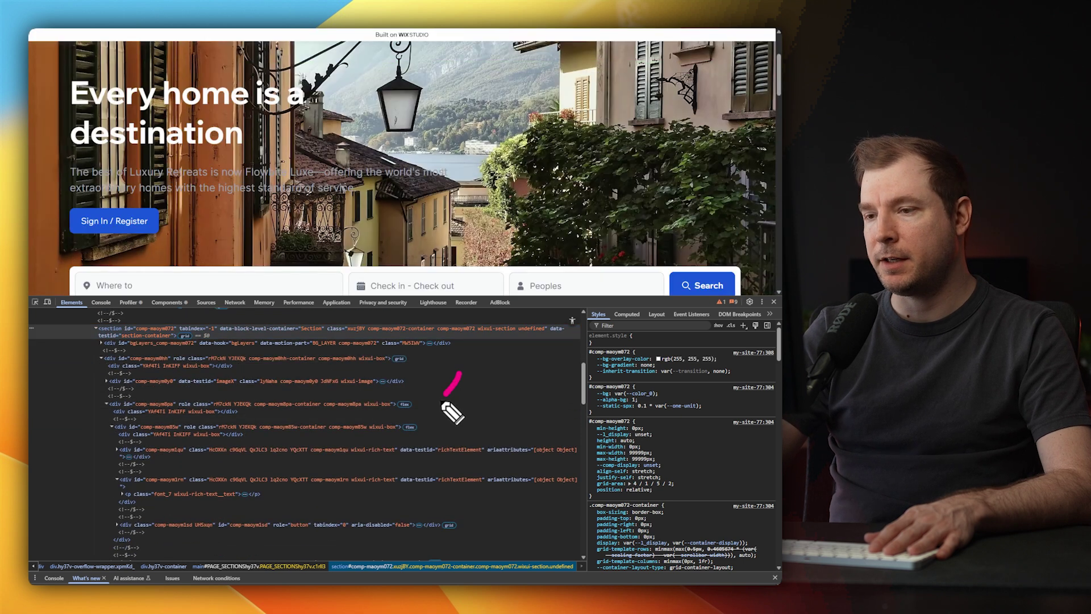
pyautogui.click(134, 455)
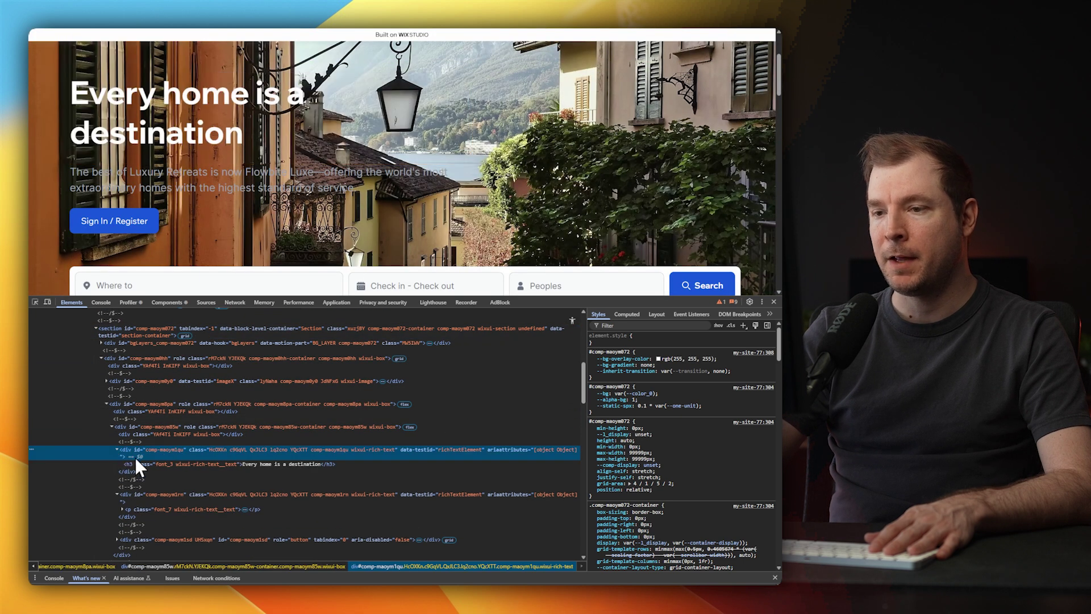
pyautogui.click(149, 464)
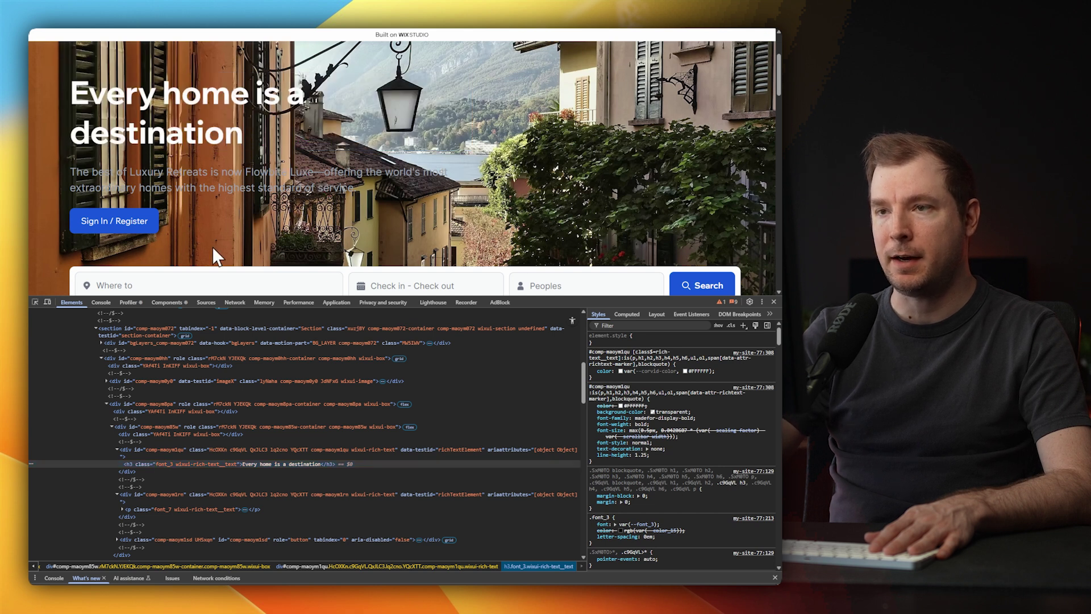
# Inspect the hero subtitle, expanding its p.font_7 node to reveal the paragraph text.
pyautogui.rightClick(193, 182)
pyautogui.click(243, 406)
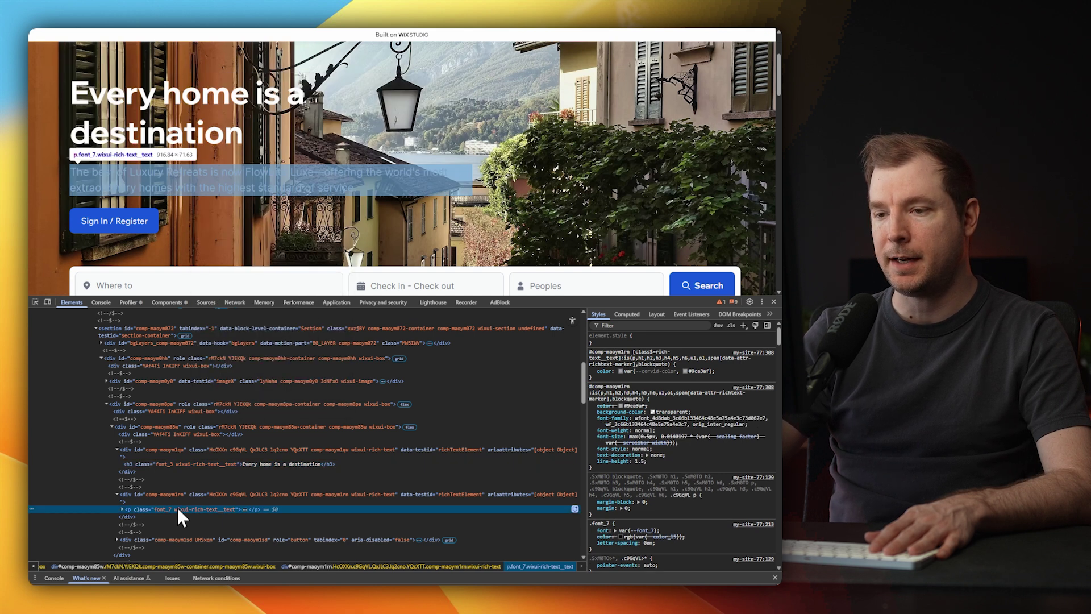
pyautogui.click(122, 509)
pyautogui.click(202, 499)
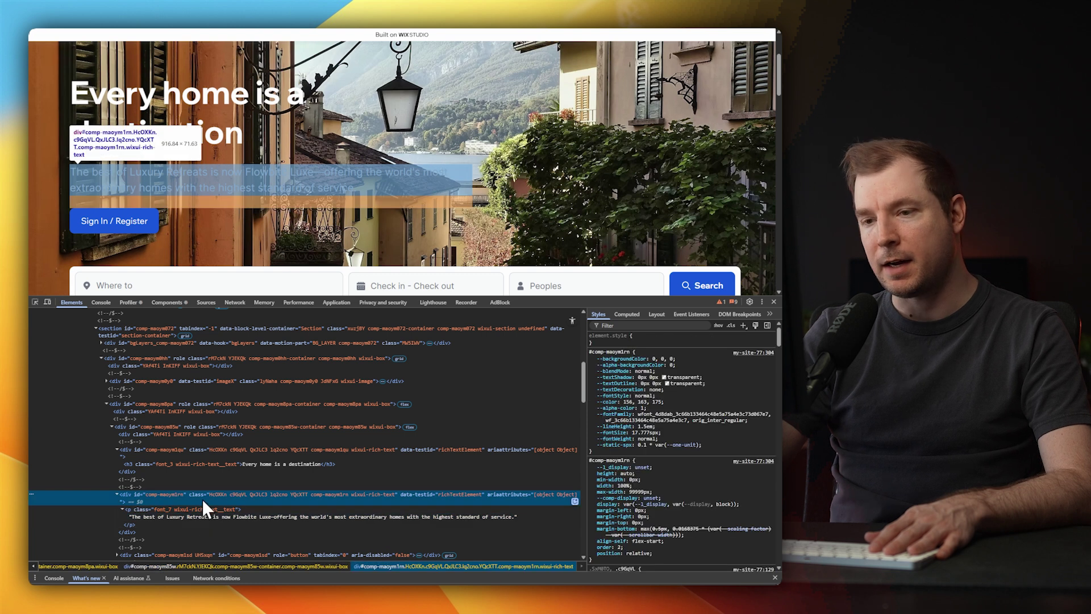
pyautogui.click(174, 471)
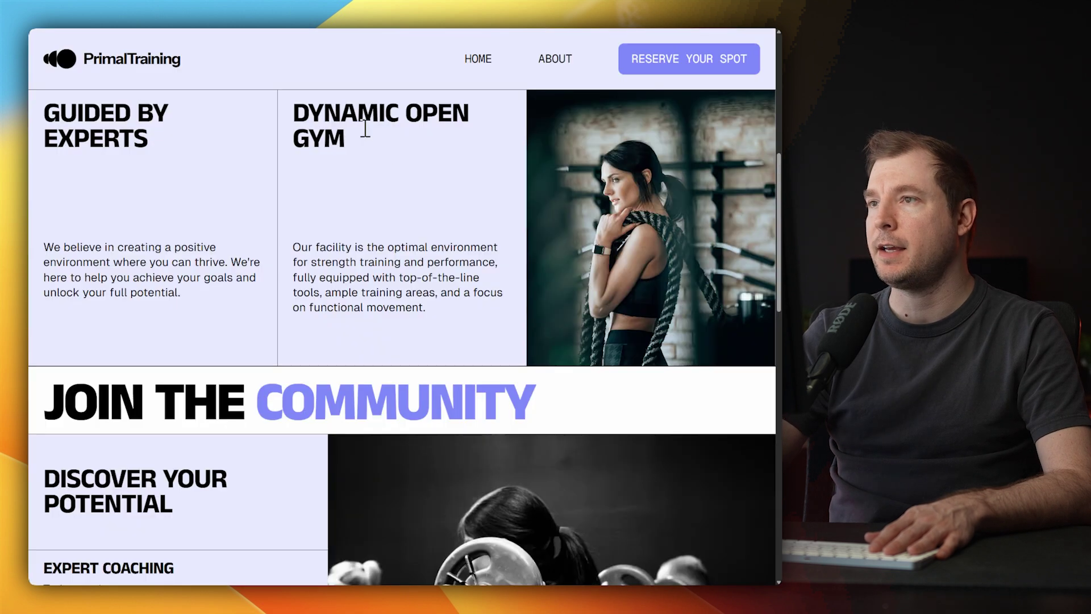
pyautogui.rightClick(357, 118)
# Inspect the DYNAMIC OPEN GYM heading and expand its p node to the text.
pyautogui.click(392, 340)
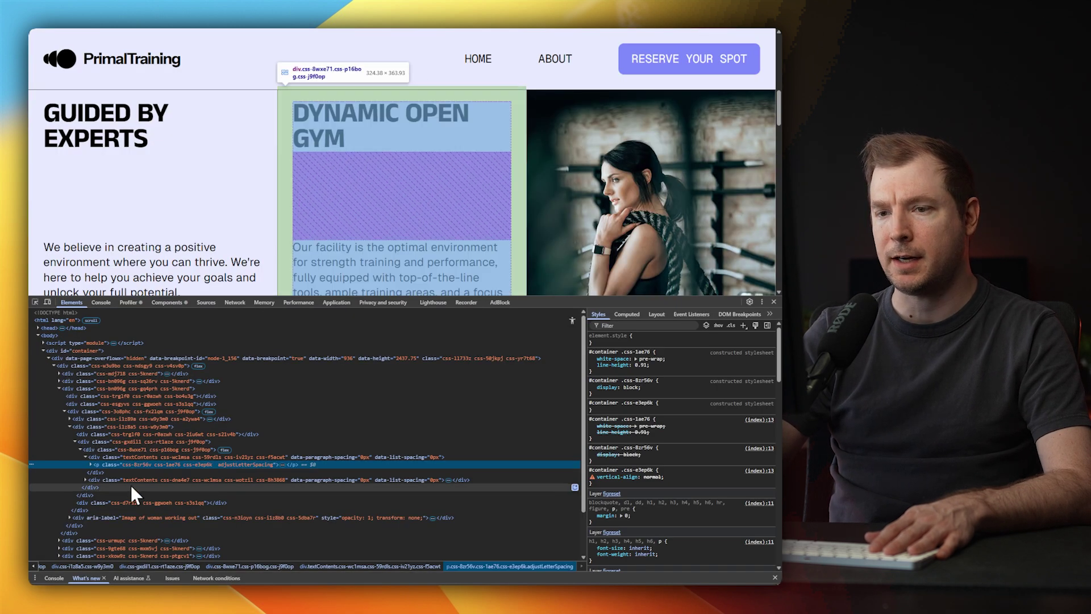
pyautogui.rightClick(349, 96)
pyautogui.click(397, 324)
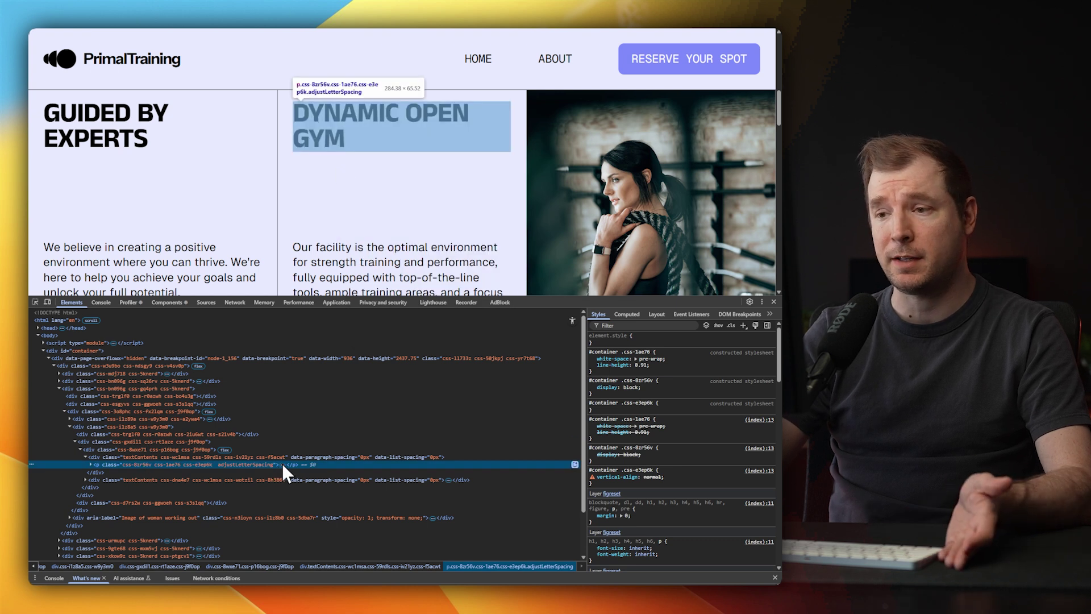
pyautogui.press('Right')
pyautogui.click(149, 472)
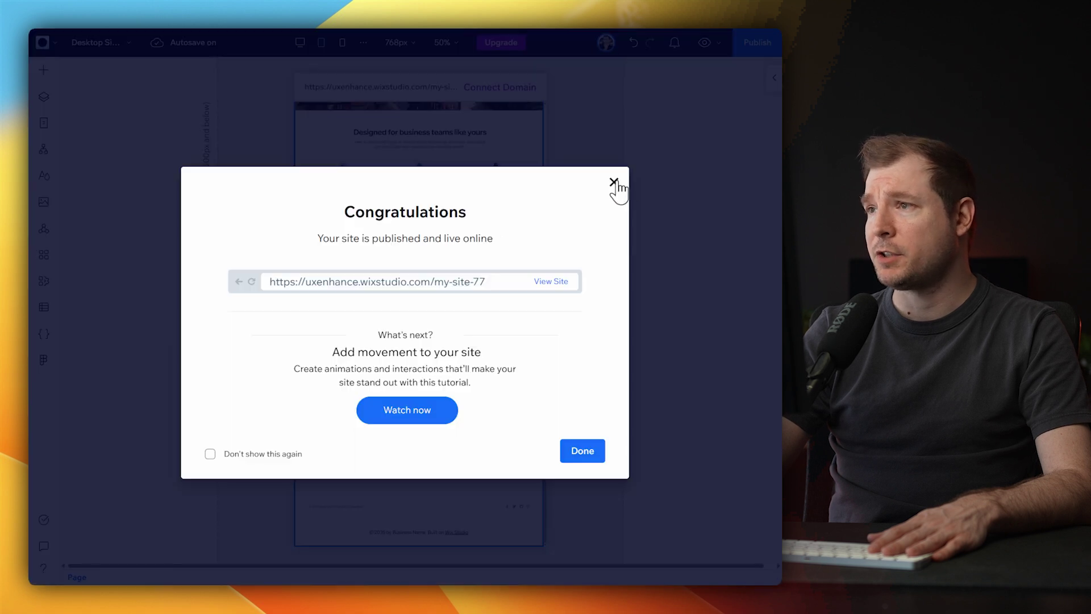
# Dismiss the Wix published congratulations, re-inspect the GYM heading, then close DevTools.
pyautogui.click(615, 183)
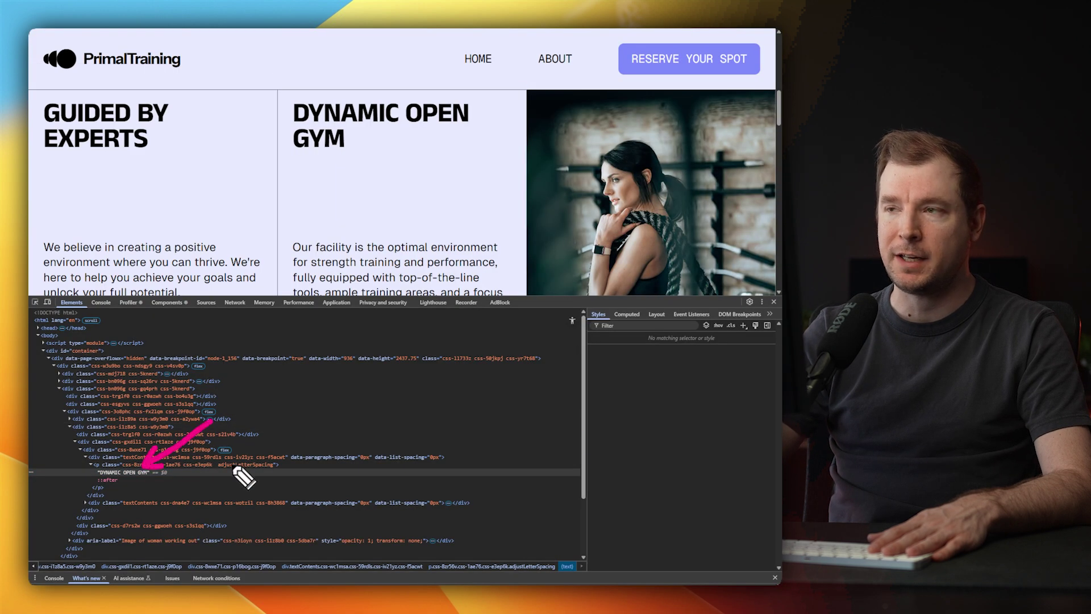
pyautogui.rightClick(334, 136)
pyautogui.click(420, 358)
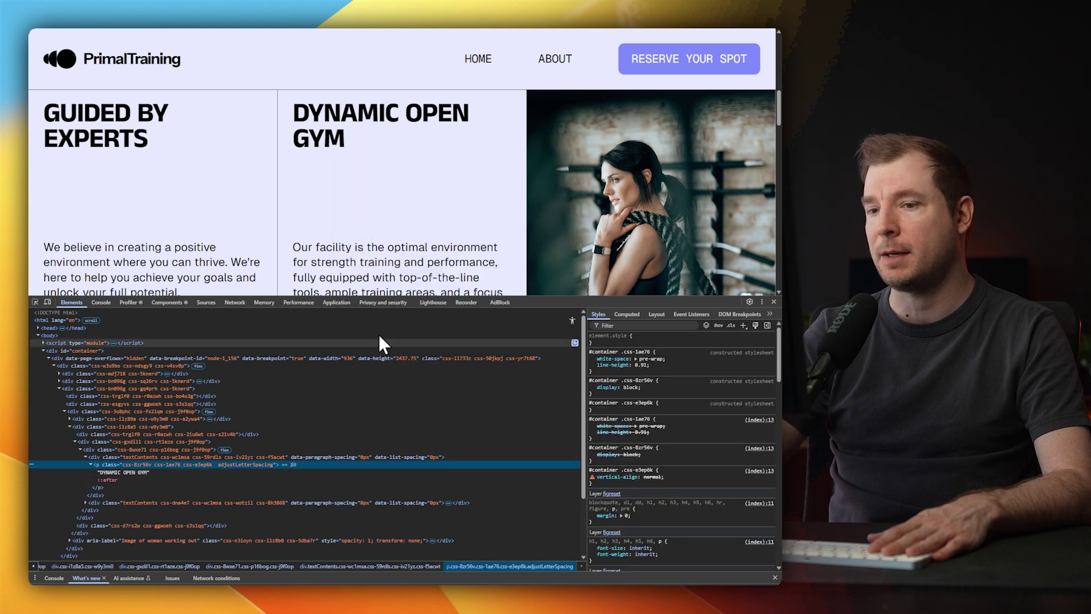
pyautogui.scroll(-10, 294, 174)
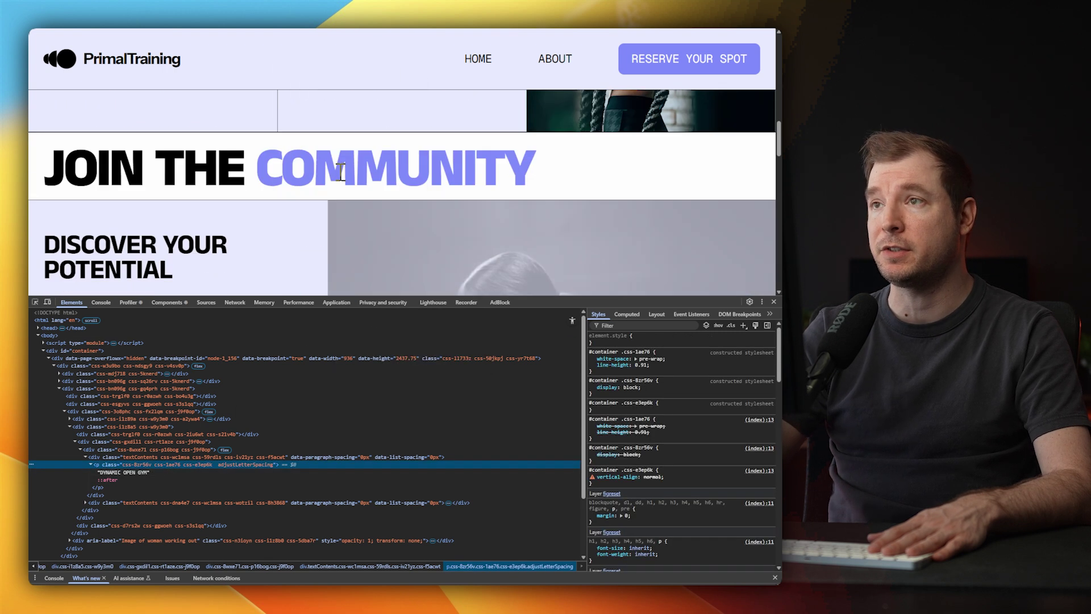
pyautogui.press('super+alt+i')
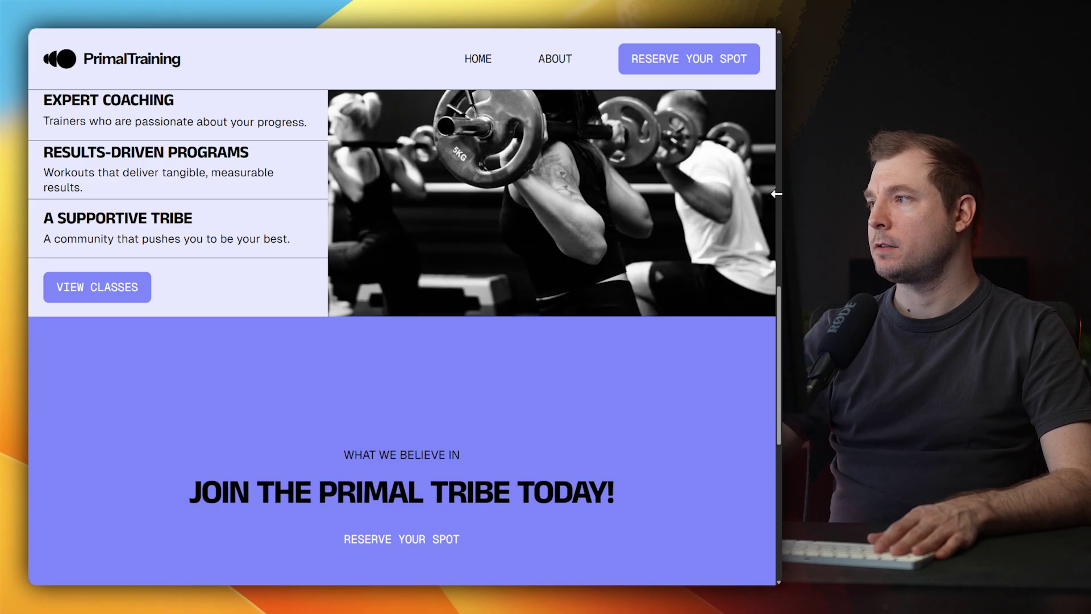
# Narrow the Chrome window and widen it again so the PrimalTraining page reflows.
pyautogui.moveTo(776, 193); pyautogui.dragTo(452, 220)
pyautogui.scroll(5, 278, 295)
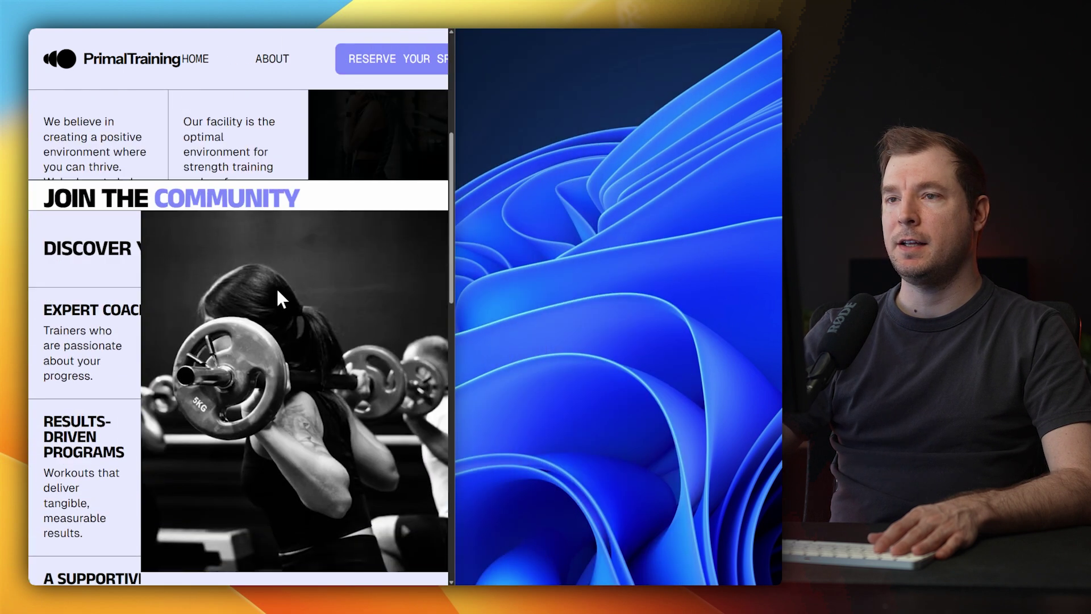
pyautogui.moveTo(453, 284); pyautogui.dragTo(636, 237)
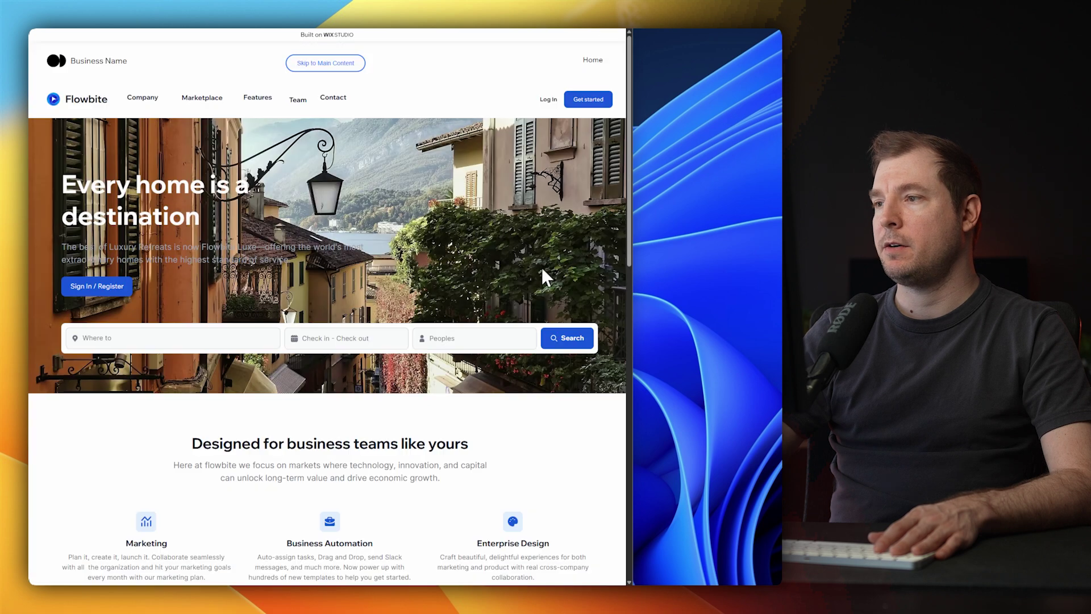
# Scroll the Flowbite features, then widen and narrow the window to watch the Wix layout reflow.
pyautogui.scroll(-10, 541, 267)
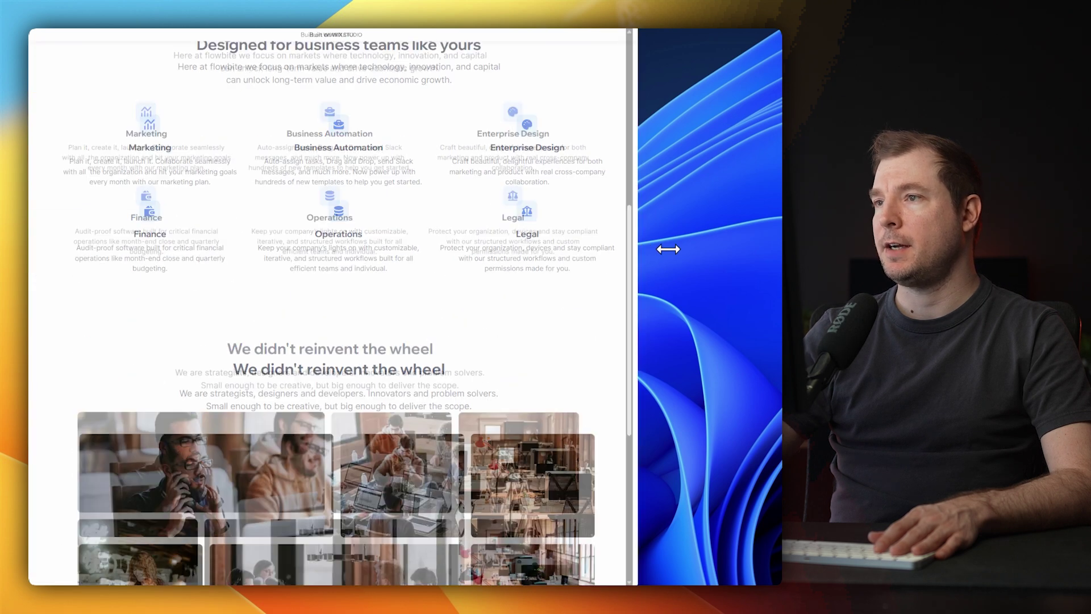
pyautogui.moveTo(668, 248); pyautogui.dragTo(723, 250)
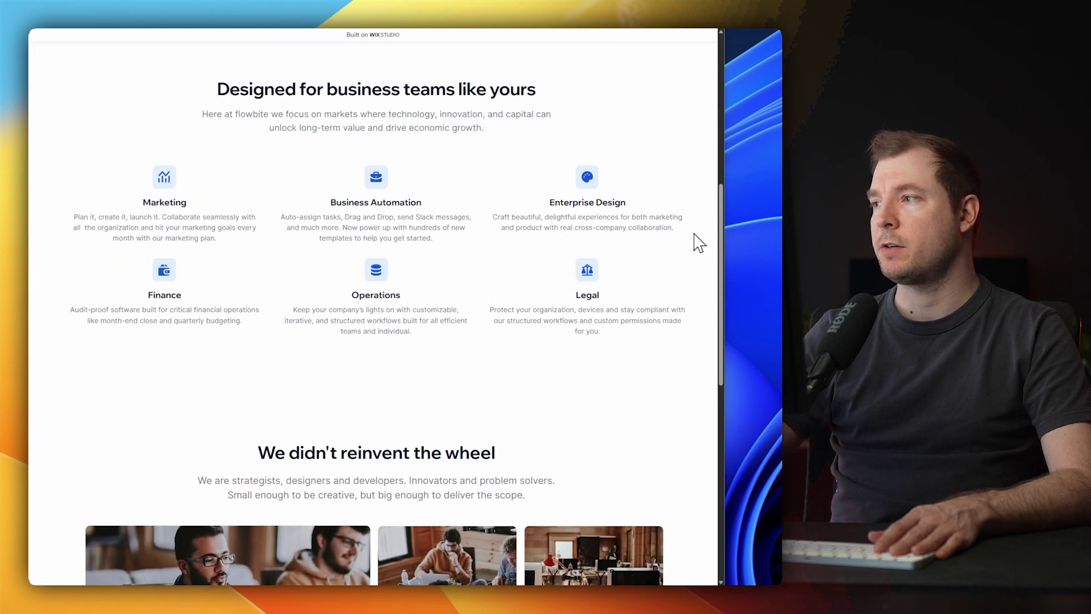
pyautogui.moveTo(725, 240); pyautogui.dragTo(784, 236)
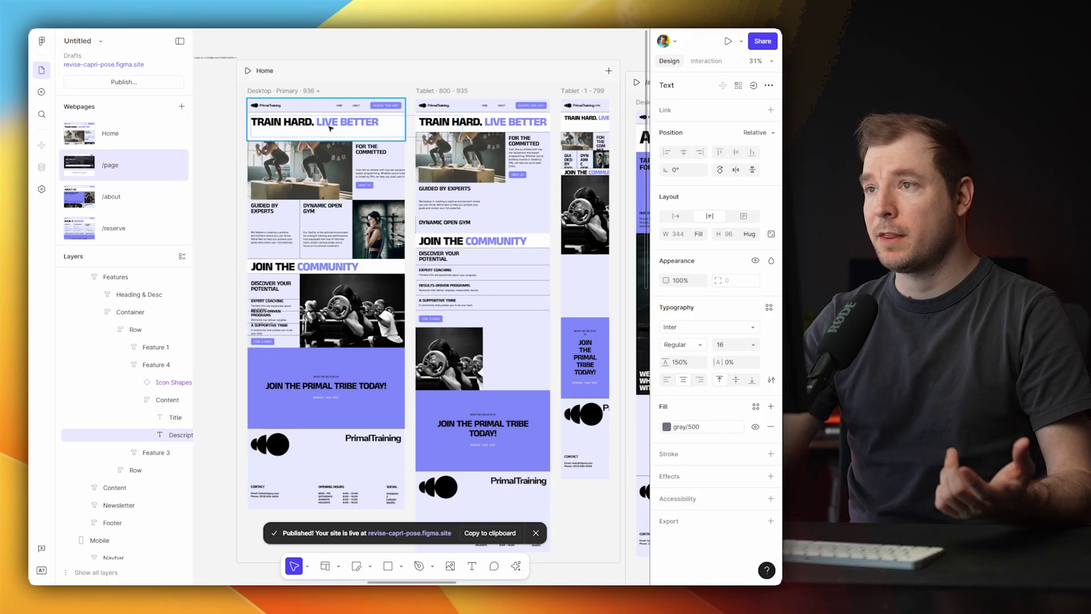
# Change the hero headline from 'Train Hard. Live Better' to 'Train Hard. Live Sites'.
pyautogui.click(331, 123)
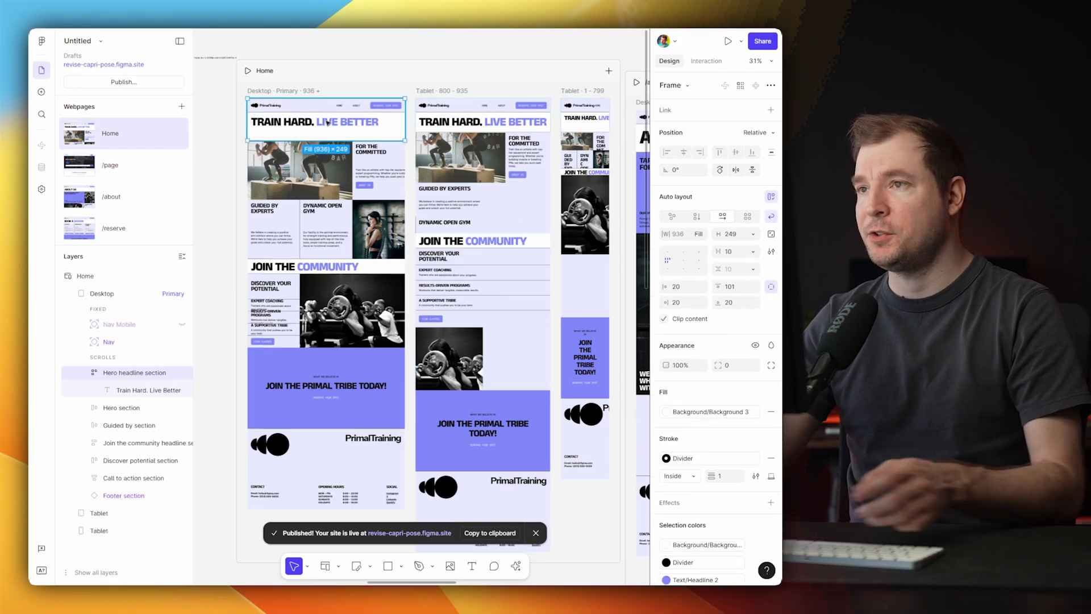
pyautogui.doubleClick(340, 124)
pyautogui.press('BackSpace')
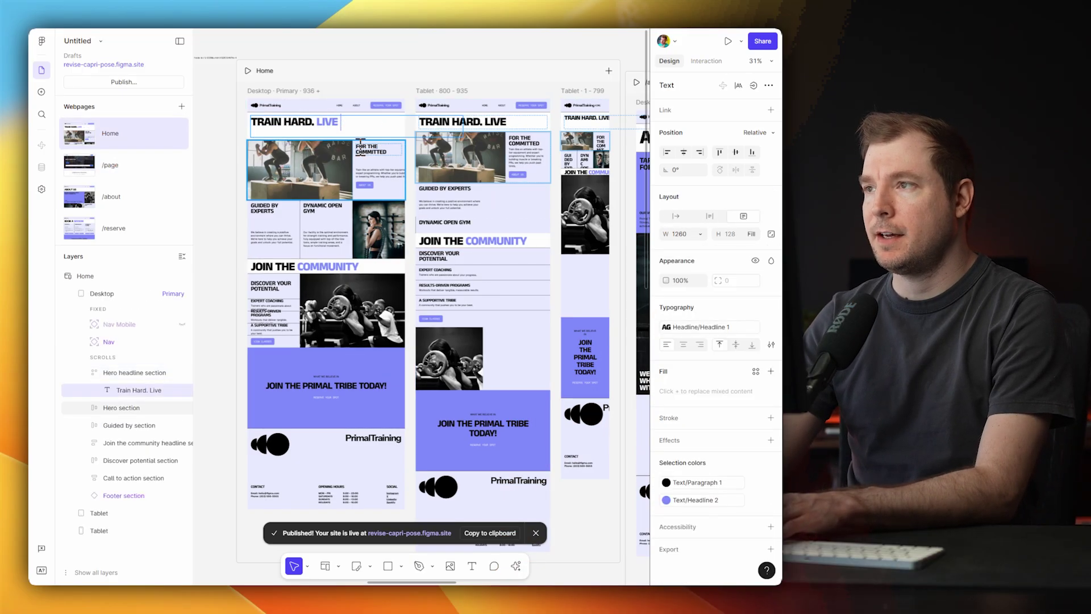
pyautogui.write('Sites')
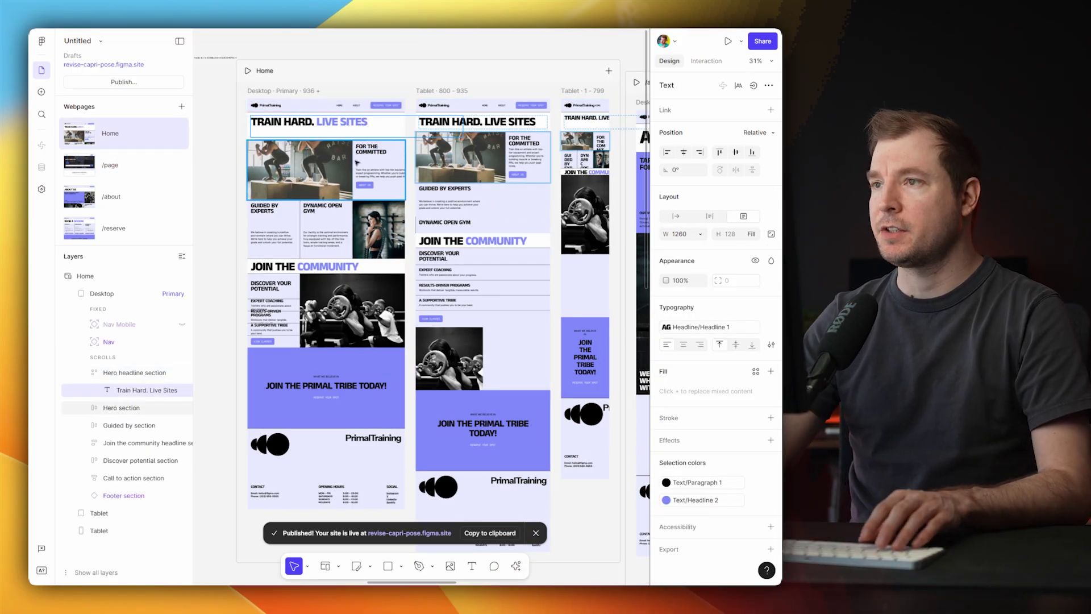
# Delete the button from the hero's Body contain group.
pyautogui.click(369, 224)
pyautogui.click(376, 166)
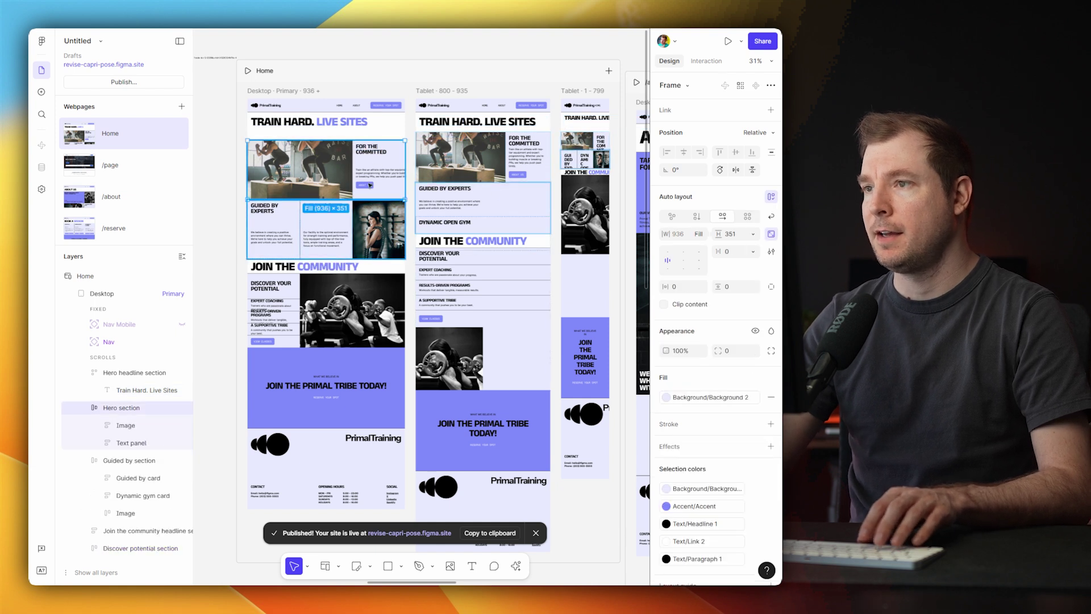
pyautogui.doubleClick(370, 177)
pyautogui.doubleClick(367, 186)
pyautogui.press('Delete')
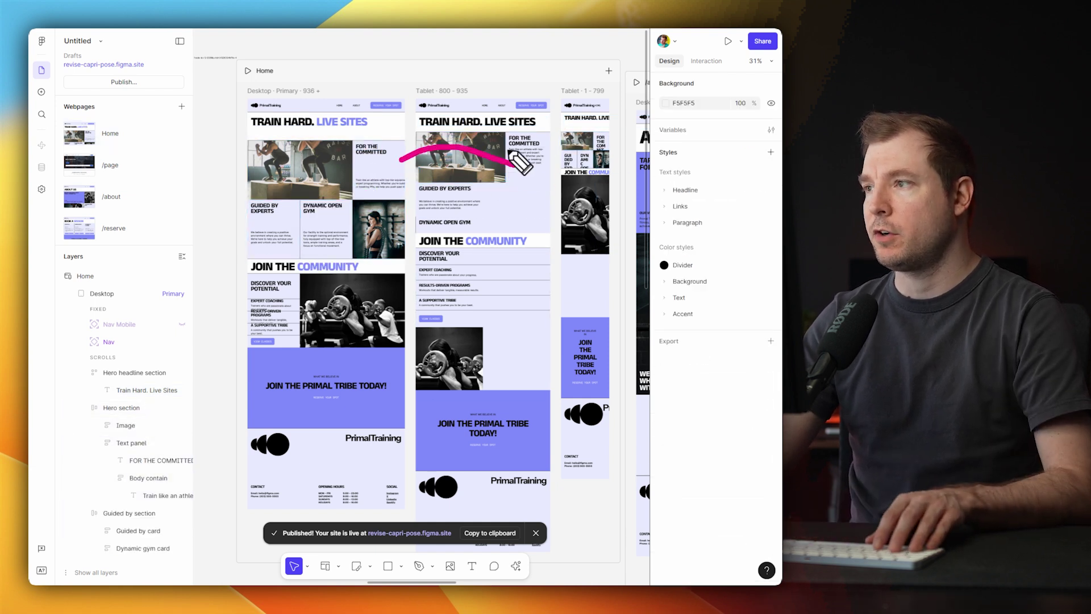
# Delete and restore the hero image, leaving it 582 wide on desktop.
pyautogui.click(294, 169)
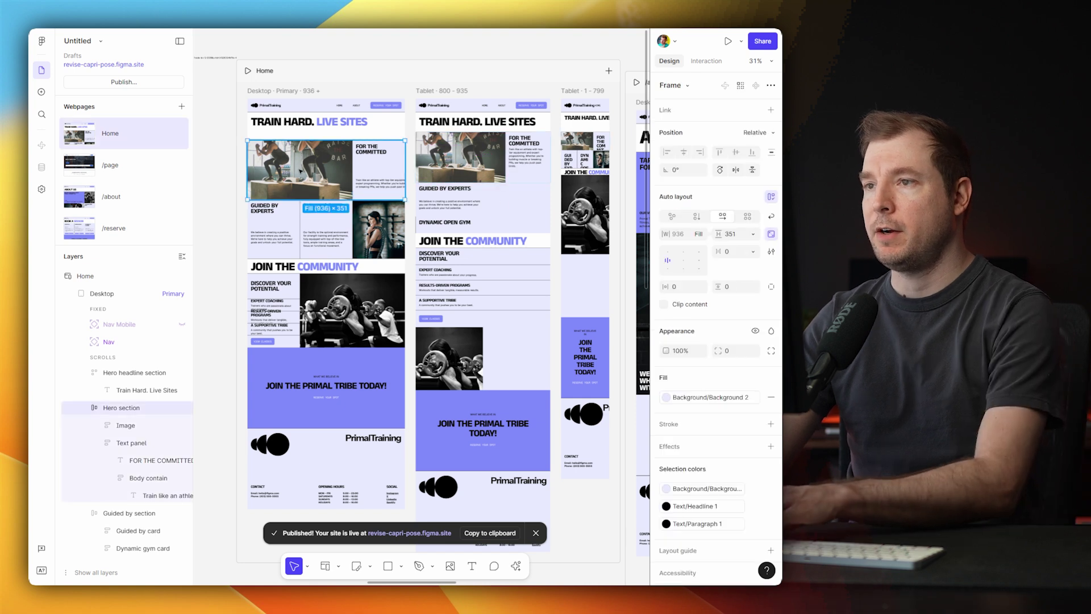
pyautogui.press('Delete')
pyautogui.press('super+z')
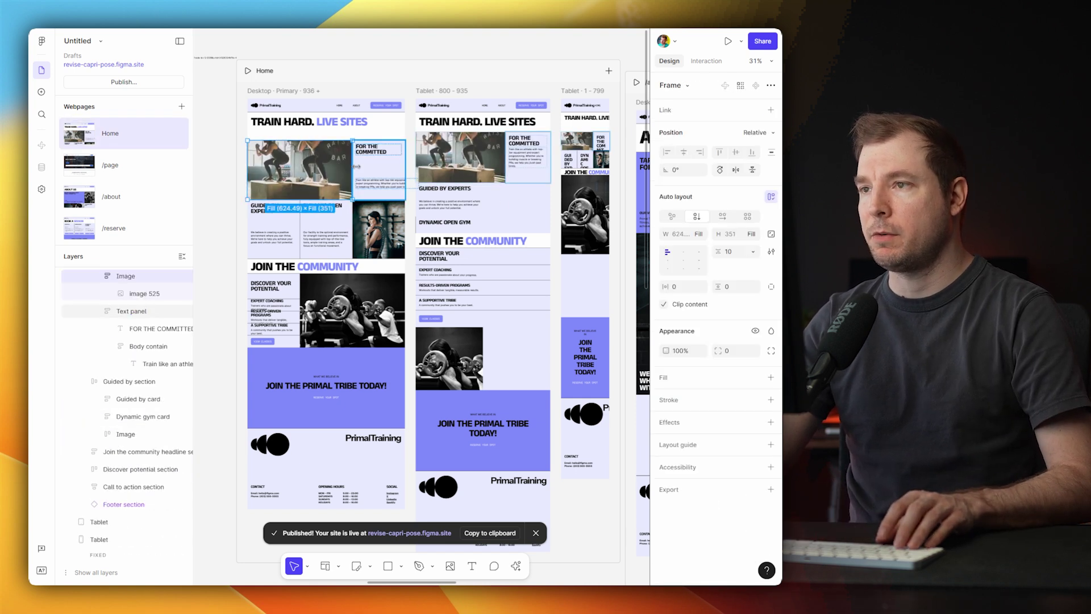
pyautogui.press('super+z')
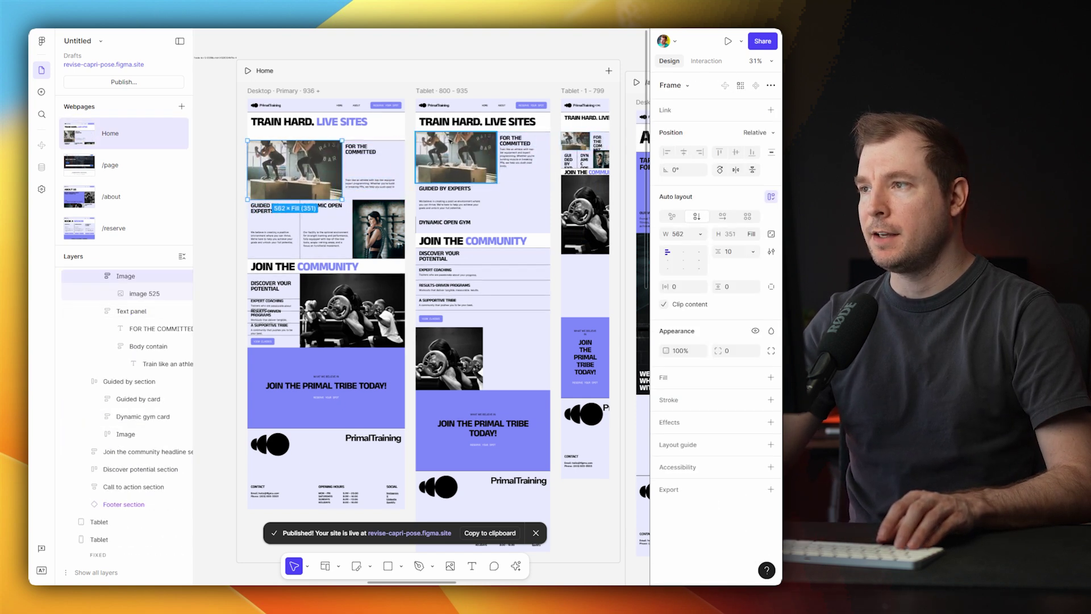
# Sketch a note linking the heroes, then delete and restore the /page hero's supporting paragraph.
pyautogui.moveTo(372, 136); pyautogui.dragTo(528, 112)
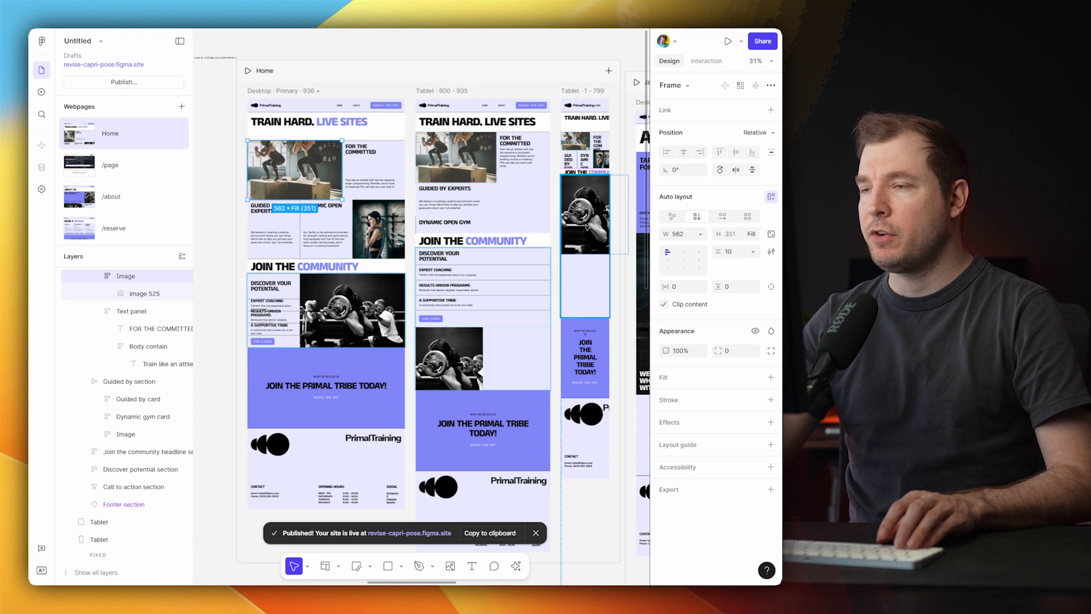
pyautogui.scroll(2, 505, 299)
pyautogui.scroll(-10, 505, 299)
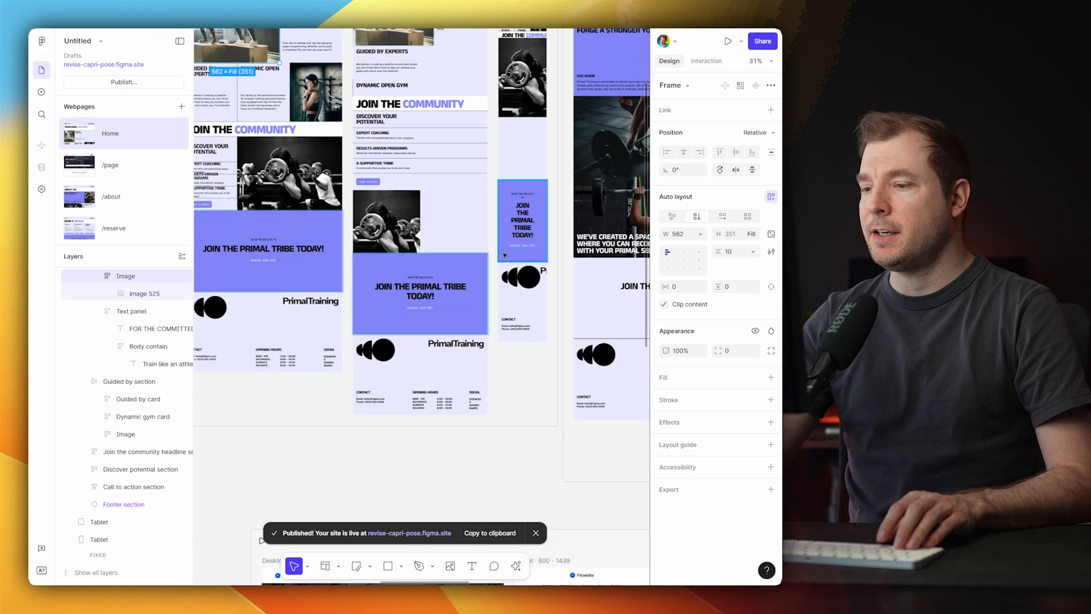
pyautogui.click(292, 188)
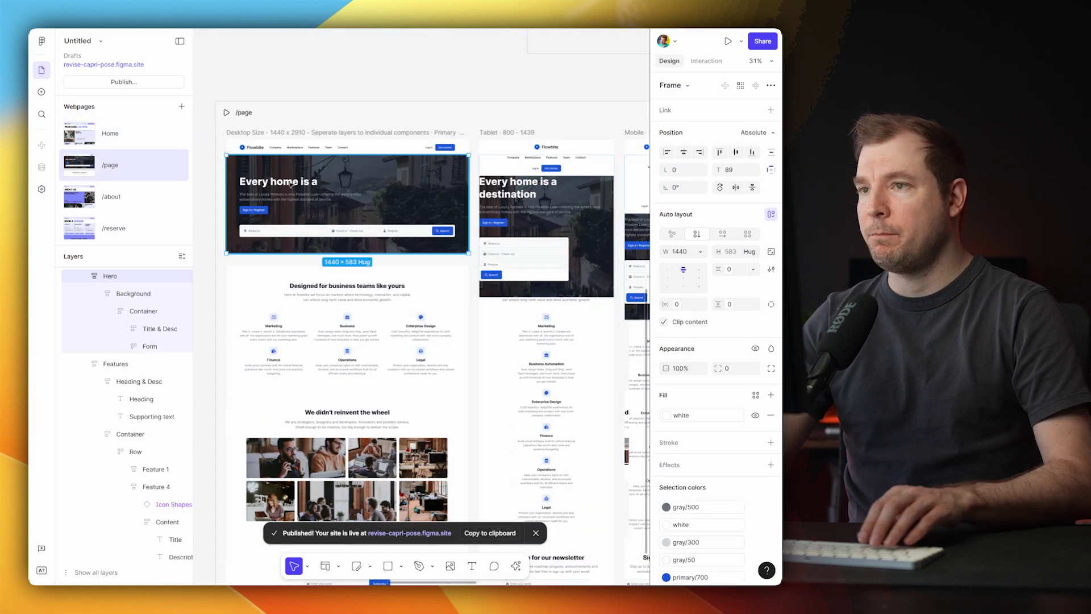
pyautogui.doubleClick(291, 185)
pyautogui.click(301, 196)
pyautogui.press('Delete')
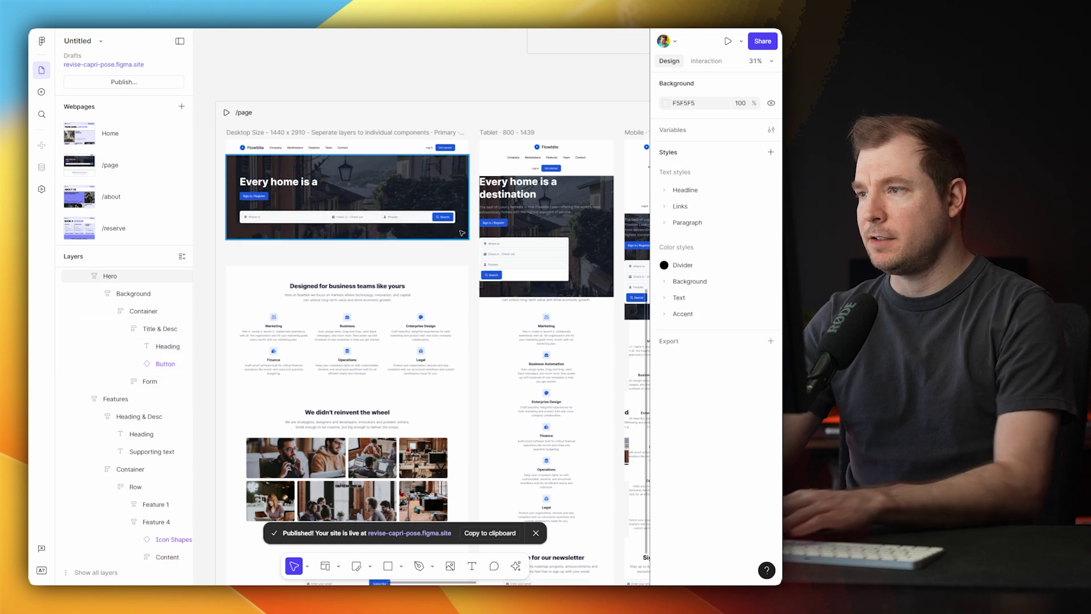
pyautogui.press('super+z')
# Delete and restore the 'Designed for business teams' Features section twice.
pyautogui.click(425, 309)
pyautogui.press('Delete')
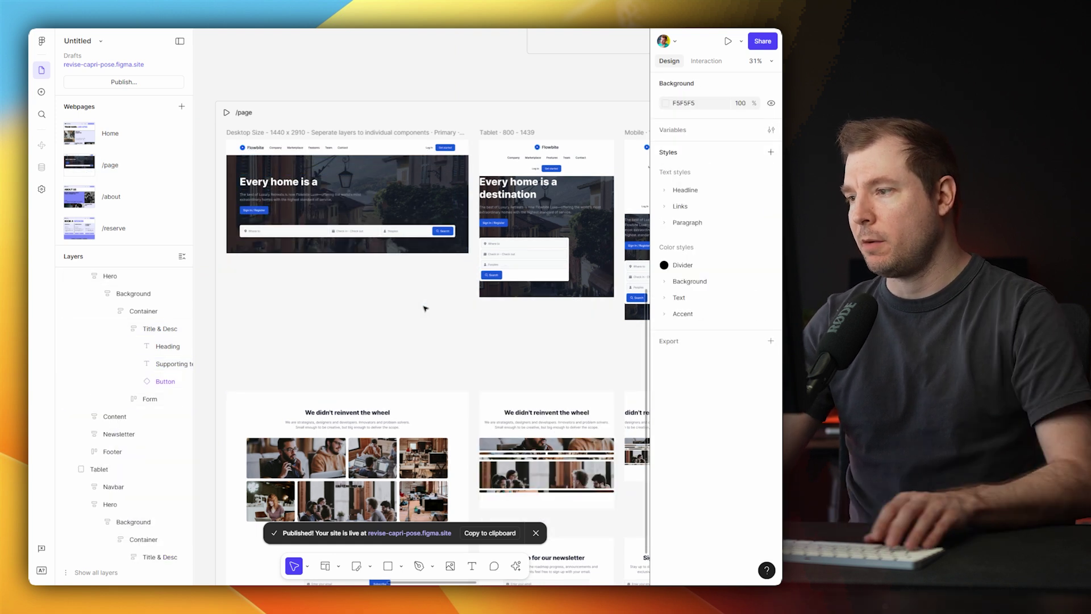
pyautogui.press('super+z')
pyautogui.press('Delete')
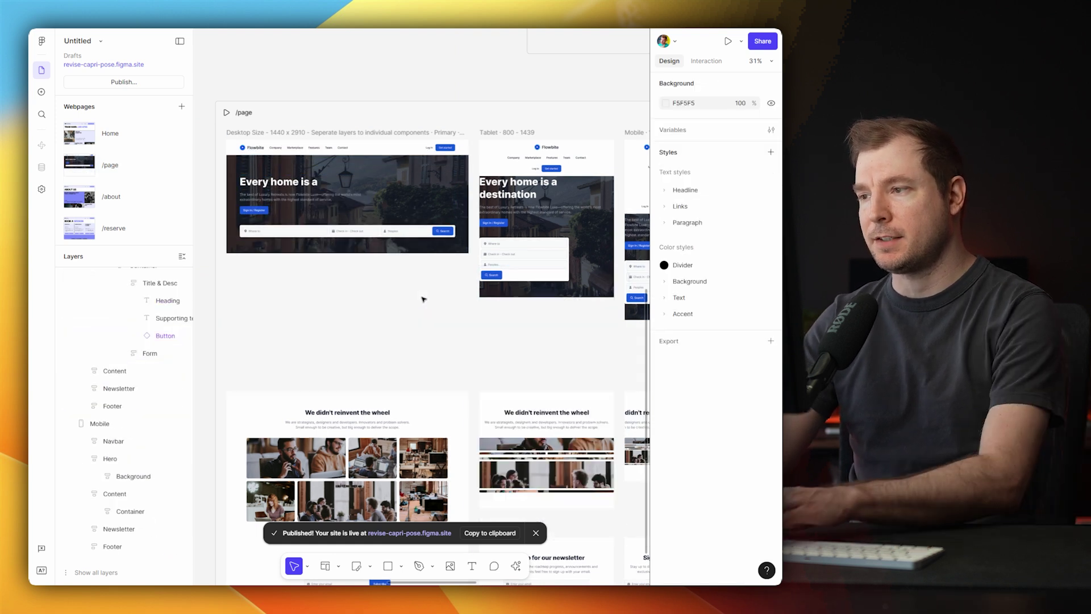
pyautogui.press('super+z')
# Delete the first features row so only Finance, Operations and Legal remain on desktop.
pyautogui.doubleClick(347, 333)
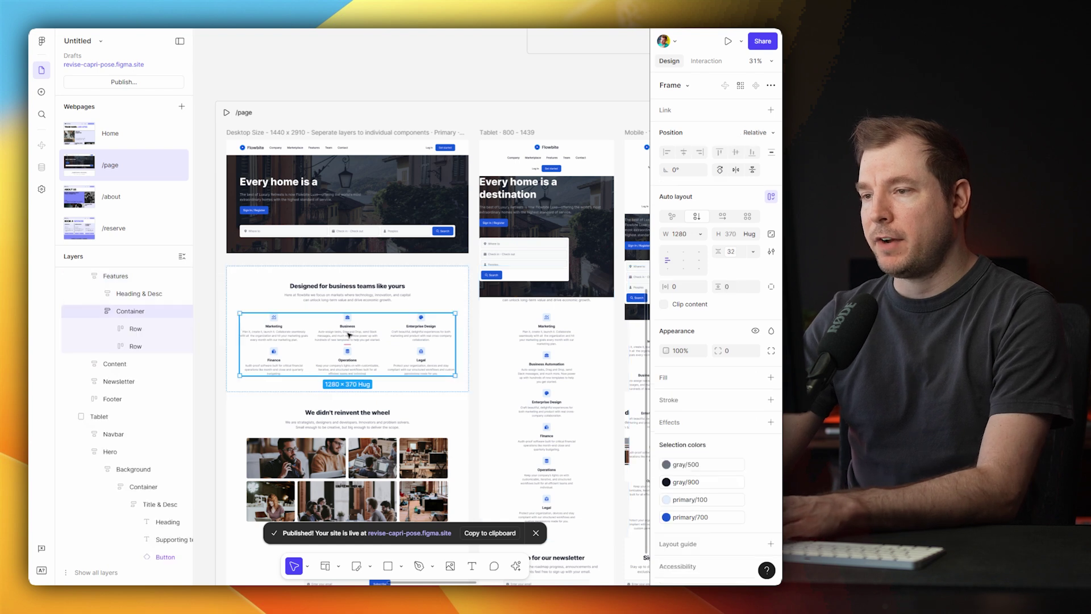
pyautogui.doubleClick(352, 328)
pyautogui.press('Delete')
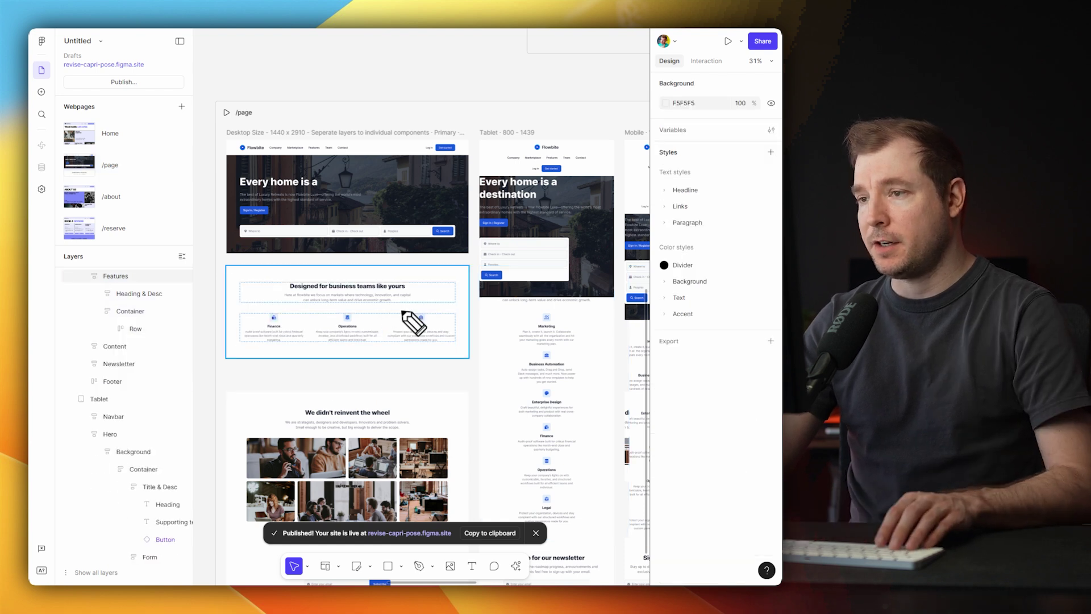
pyautogui.moveTo(452, 342); pyautogui.dragTo(544, 362)
pyautogui.press('Escape')
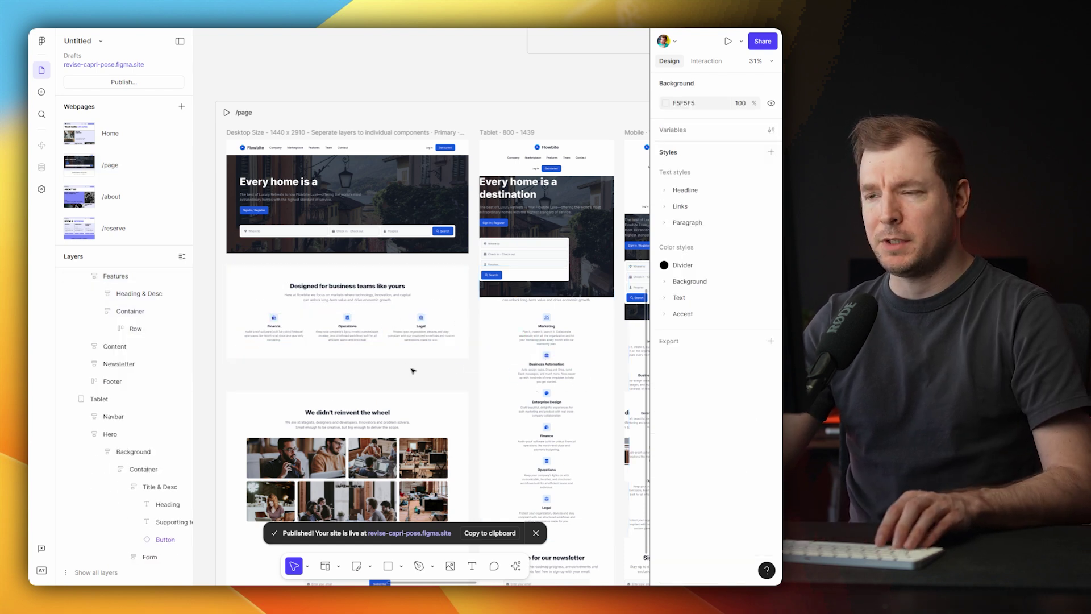
pyautogui.click(409, 346)
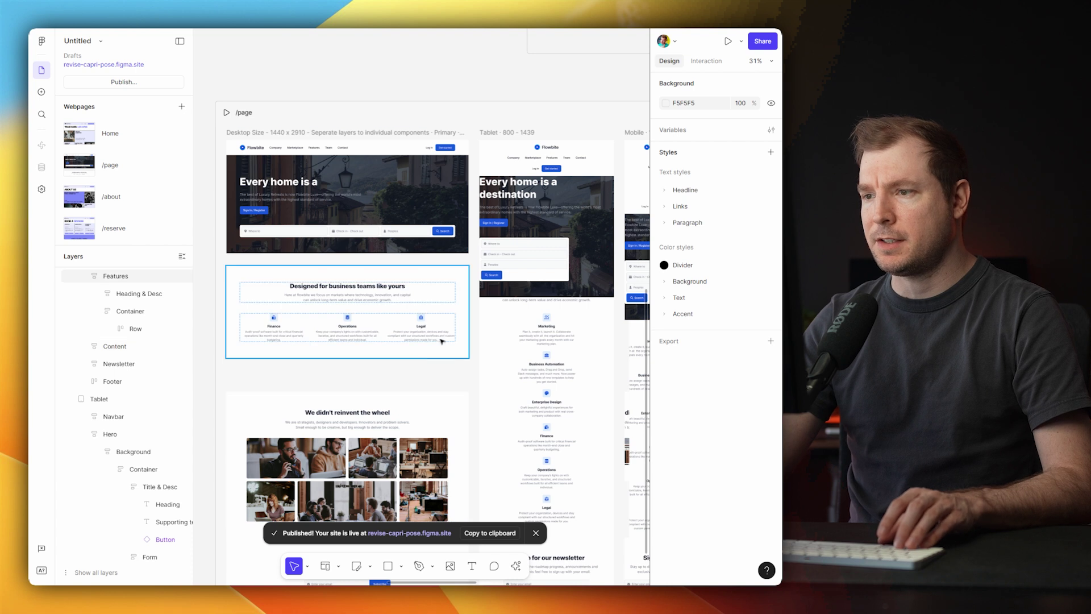
pyautogui.scroll(15, 385, 311)
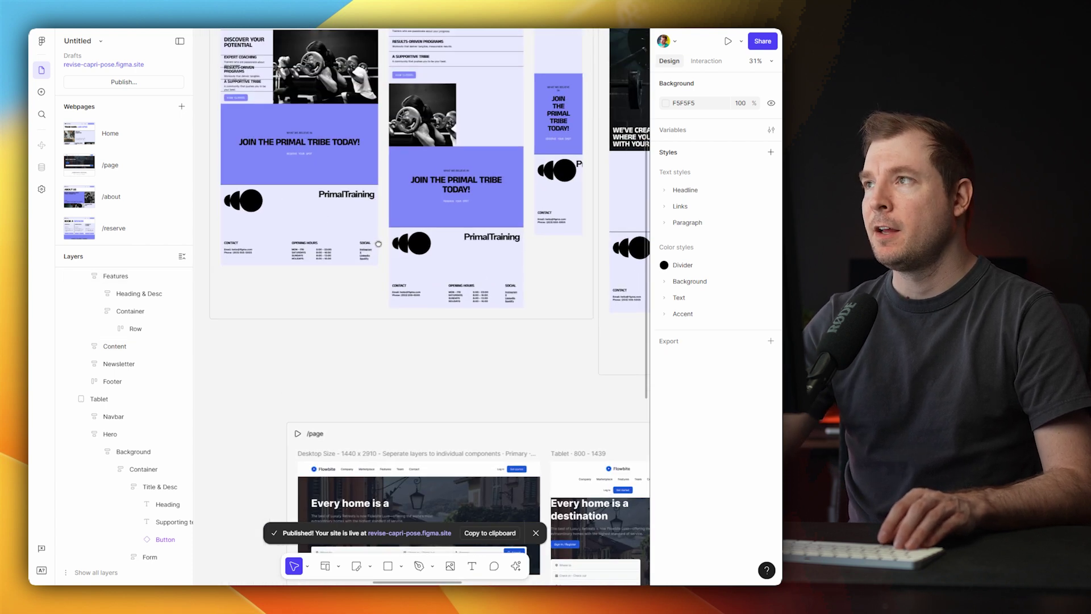
# Delete the Marketing card from the features grid at desktop width.
pyautogui.scroll(5, 379, 151)
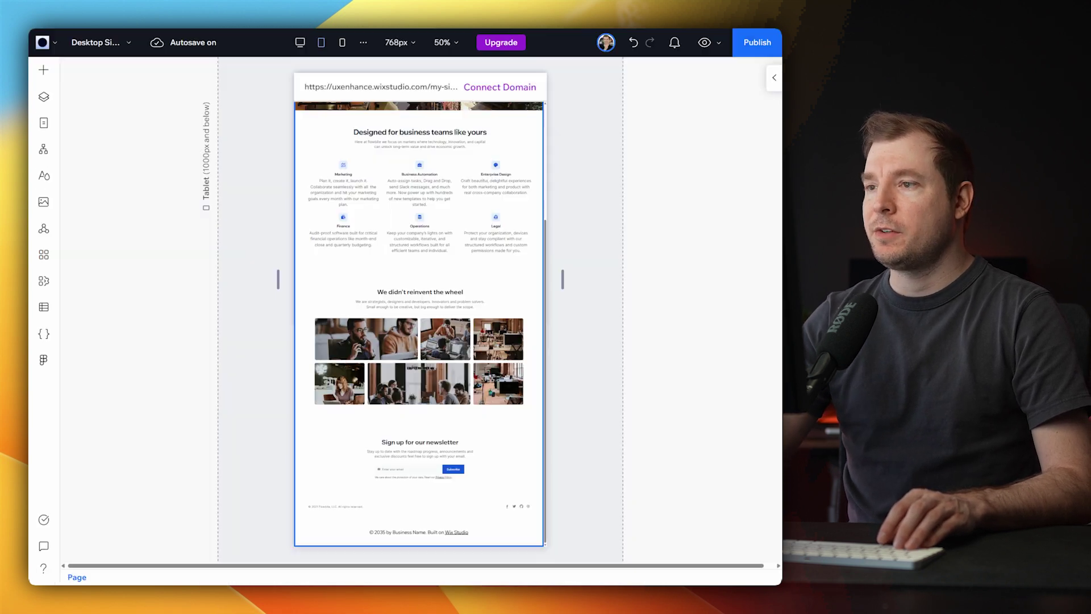
pyautogui.click(350, 190)
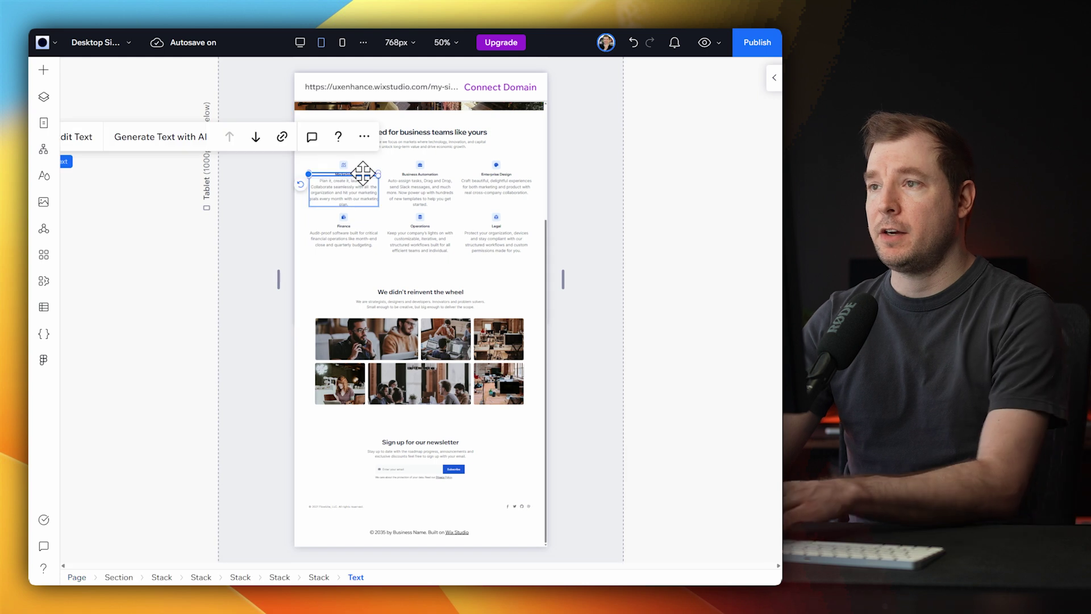
pyautogui.click(300, 42)
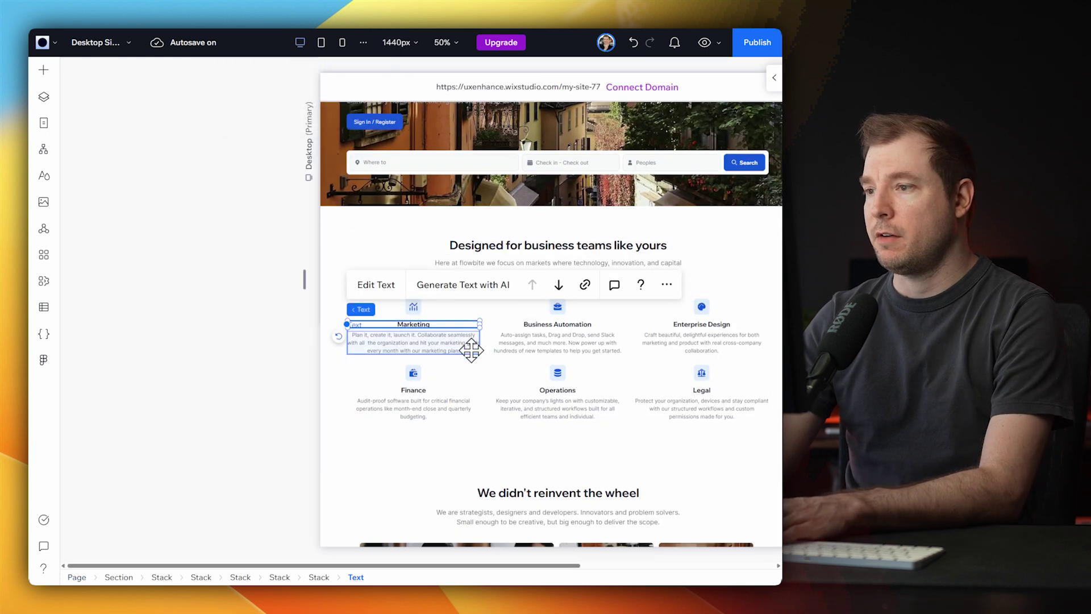
pyautogui.press('Delete')
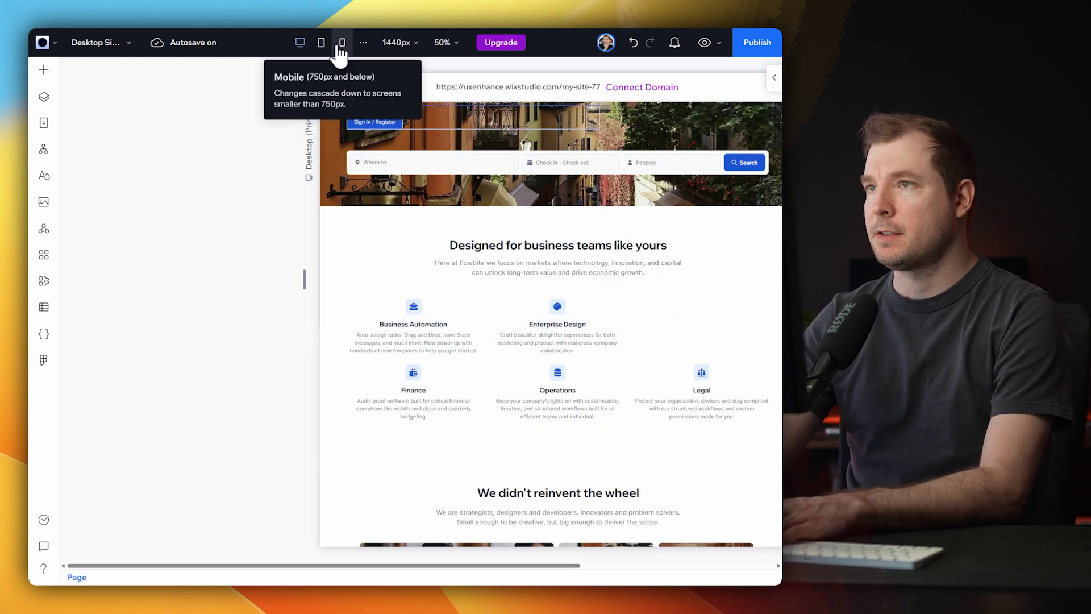
# Hide the Enterprise Design card on tablet only, then compare desktop and tablet breakpoints.
pyautogui.click(321, 42)
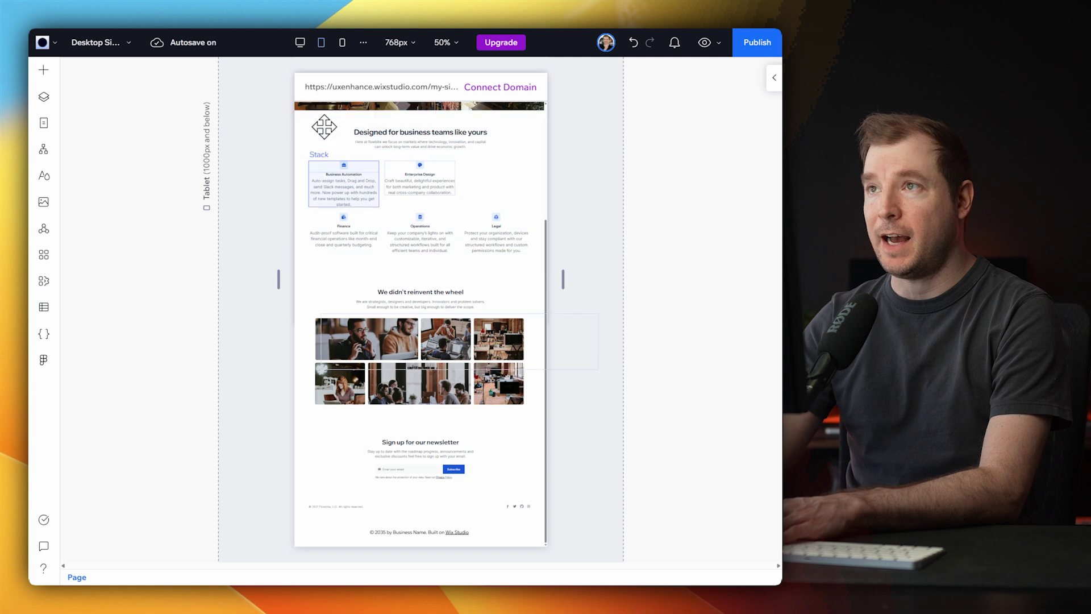
pyautogui.click(437, 176)
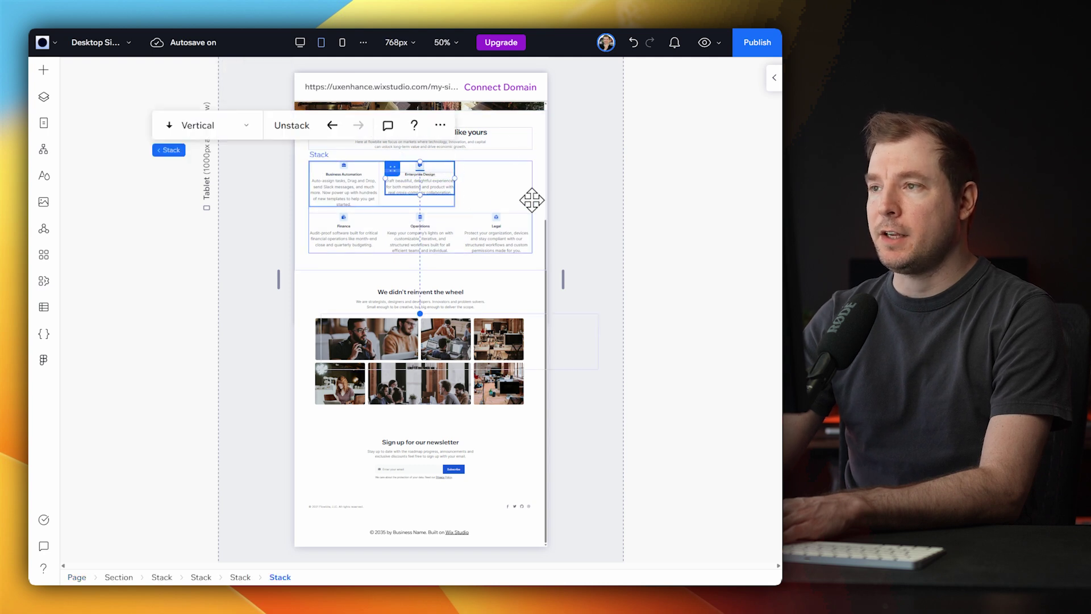
pyautogui.press('Delete')
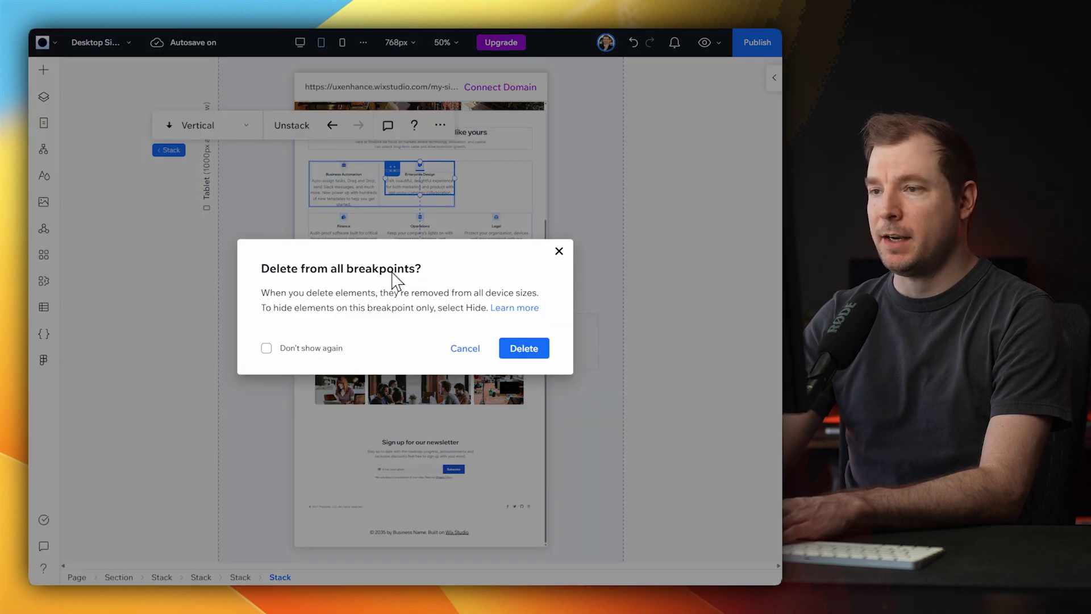
pyautogui.press('Escape')
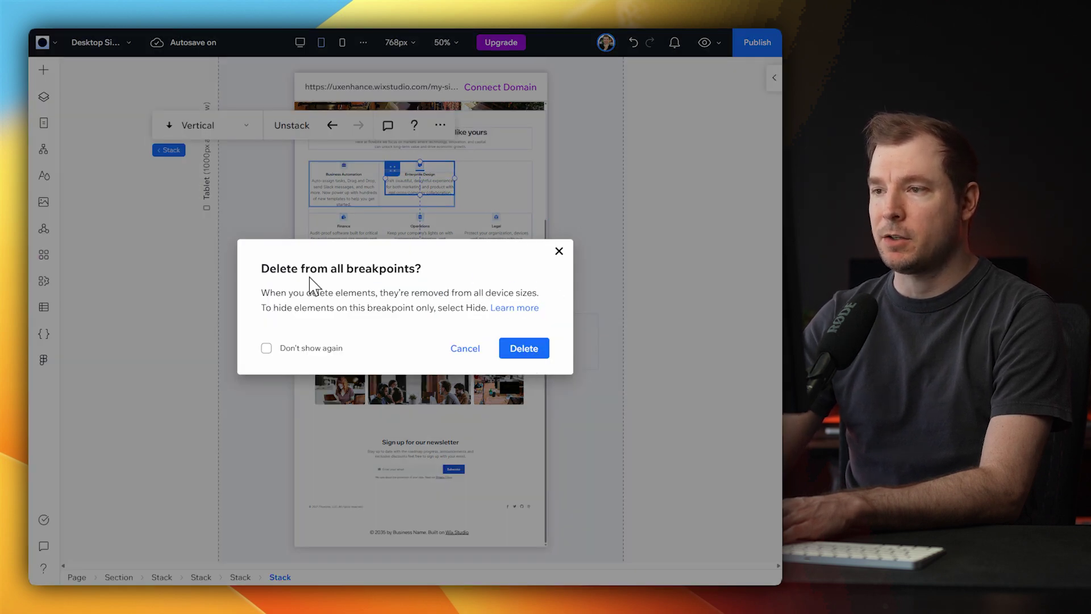
pyautogui.click(465, 348)
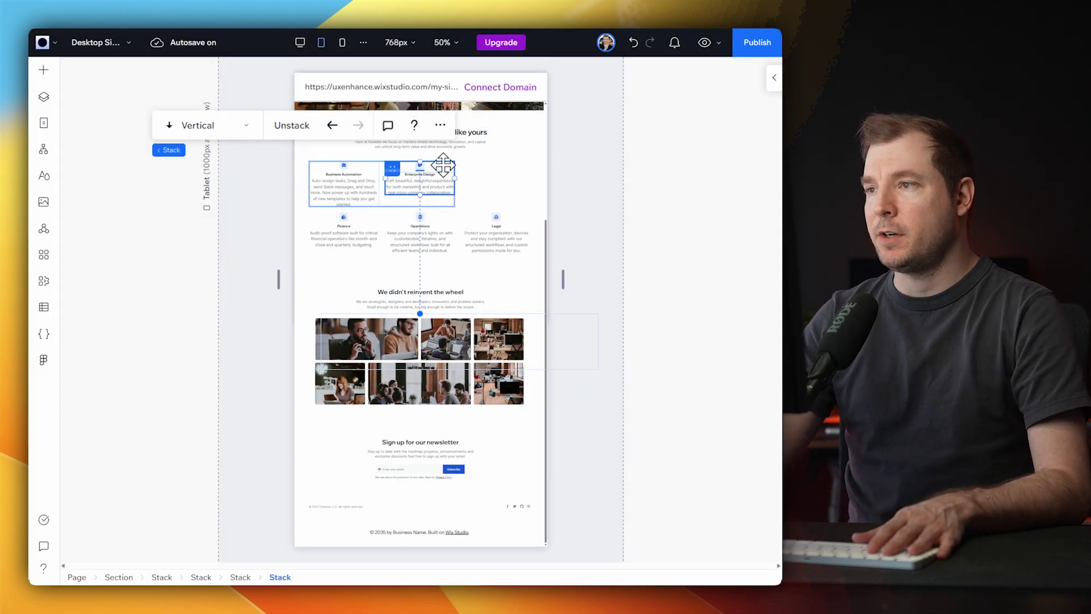
pyautogui.rightClick(443, 169)
pyautogui.click(524, 196)
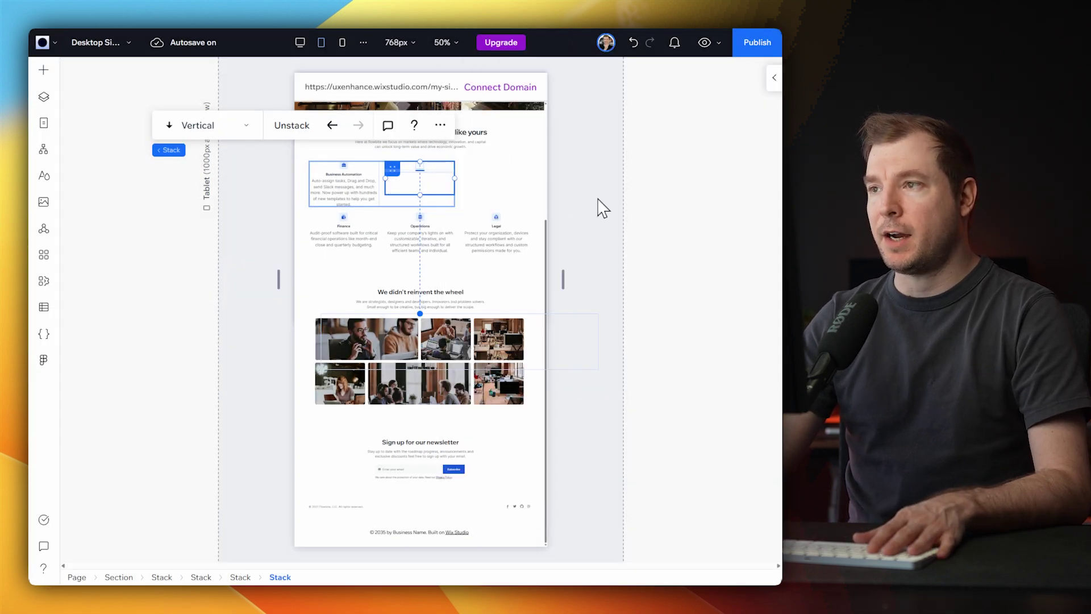
pyautogui.click(299, 43)
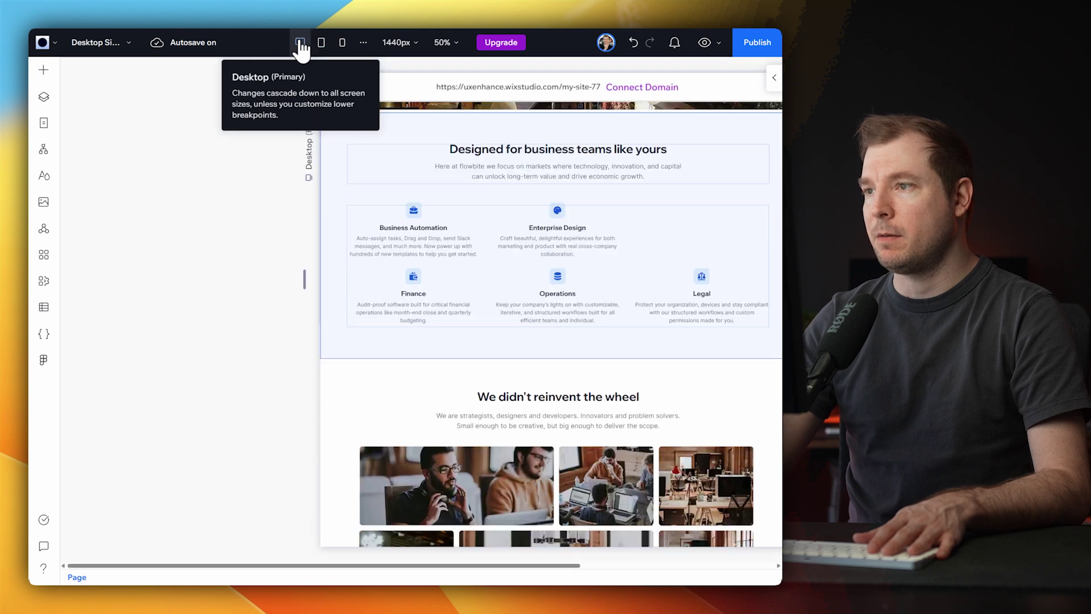
pyautogui.click(322, 48)
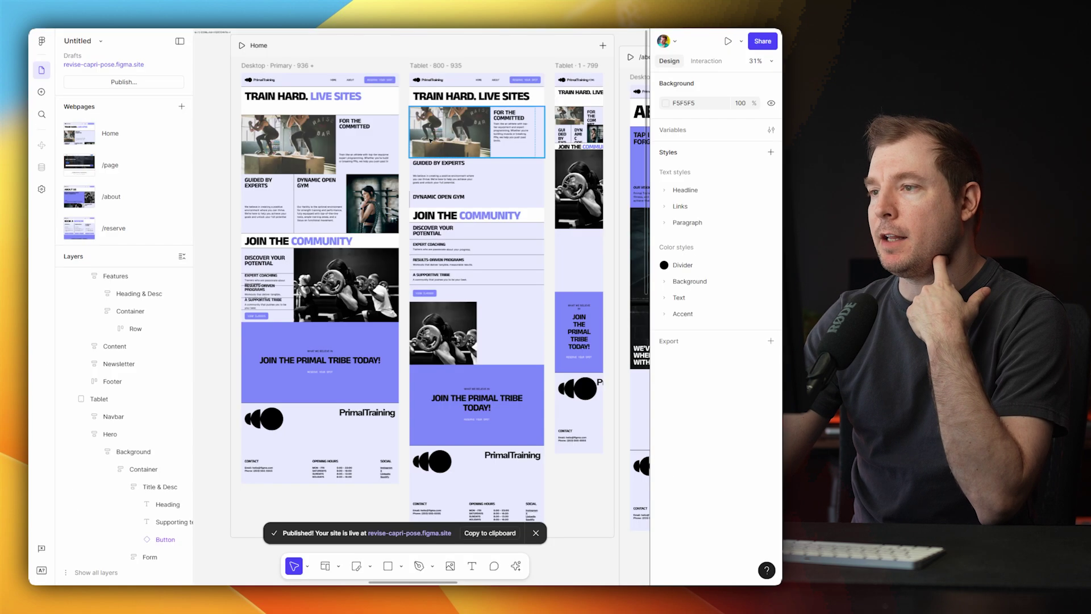
# Scroll to the Home and /about frames and inspect the desktop nav bar and tablet features text.
pyautogui.scroll(3, 431, 140)
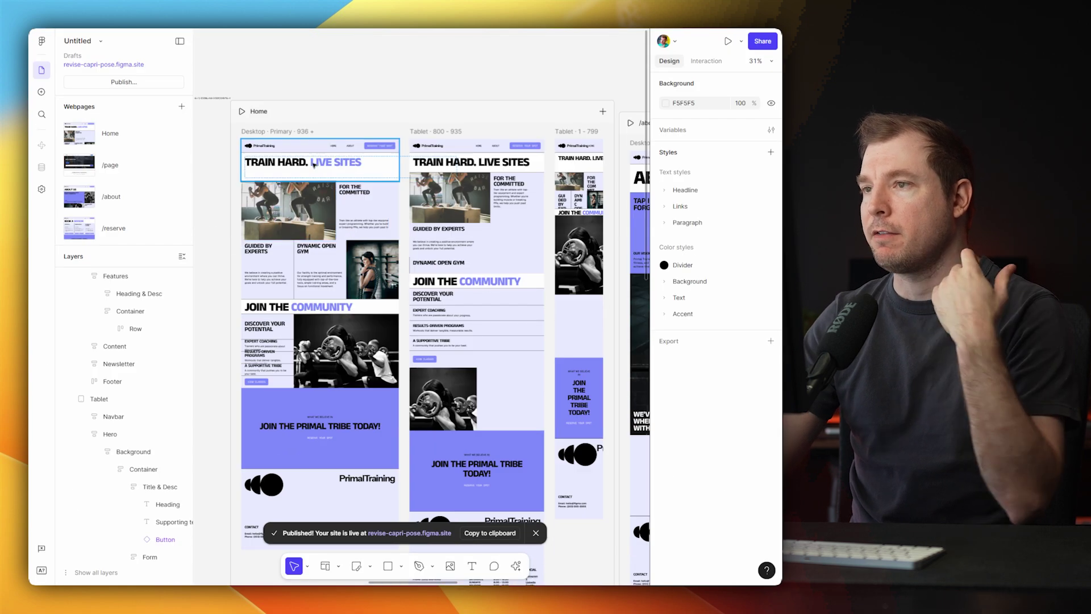
pyautogui.scroll(-2, 529, 230)
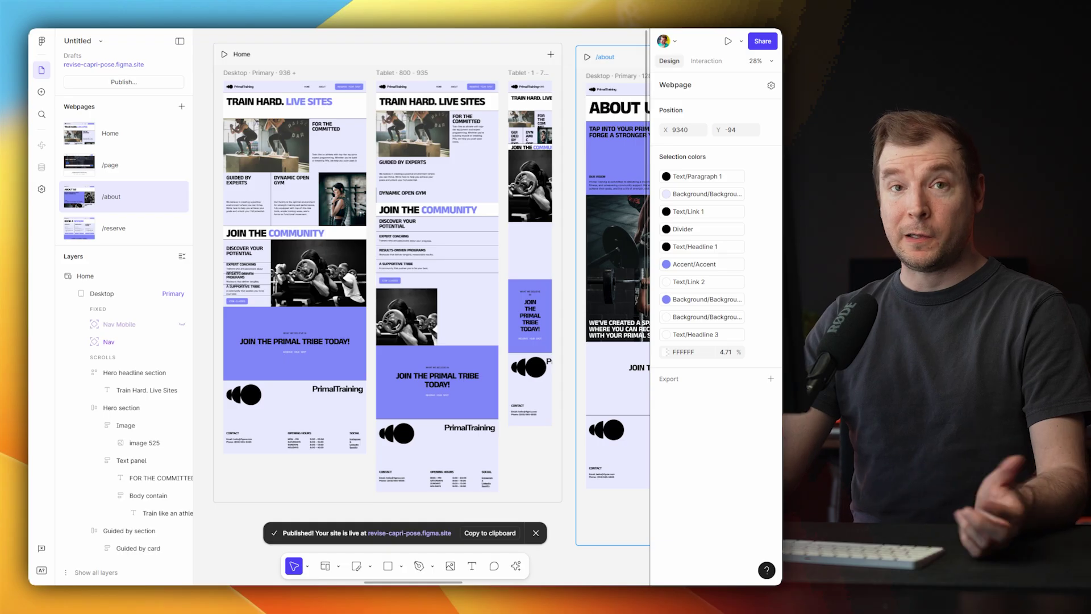
pyautogui.click(272, 87)
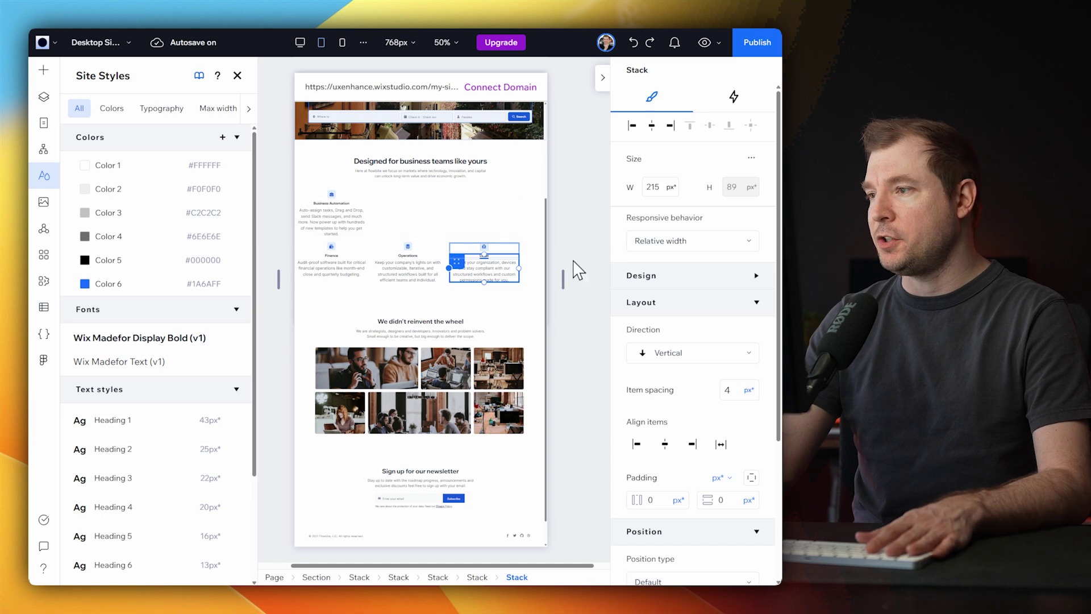
pyautogui.click(471, 279)
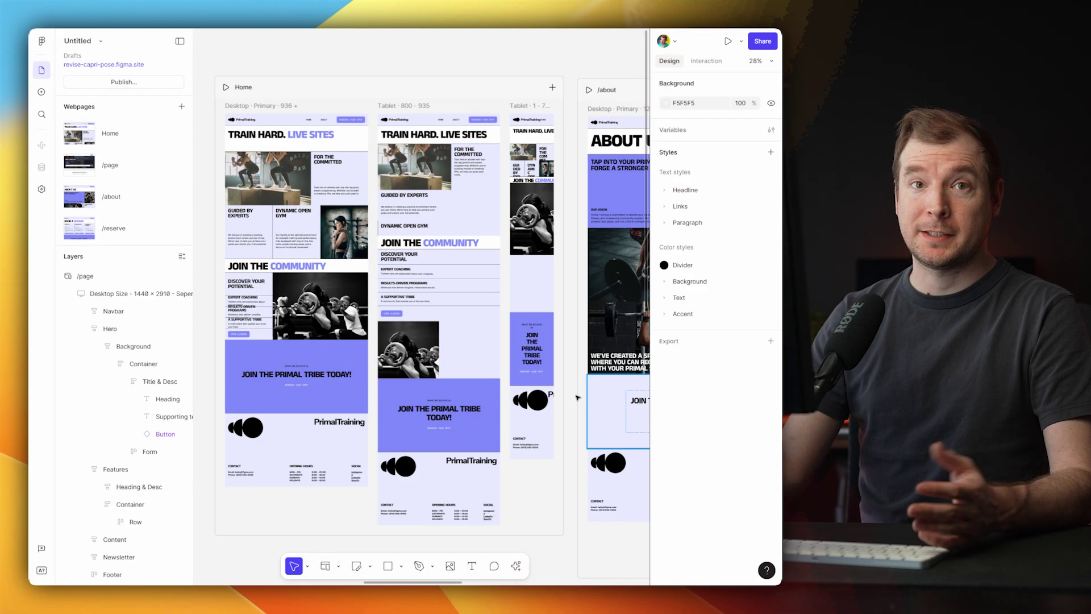
pyautogui.scroll(-3, 417, 393)
# Browse the AI actions for image editing, rewriting and translation, then select the features stack.
pyautogui.click(515, 565)
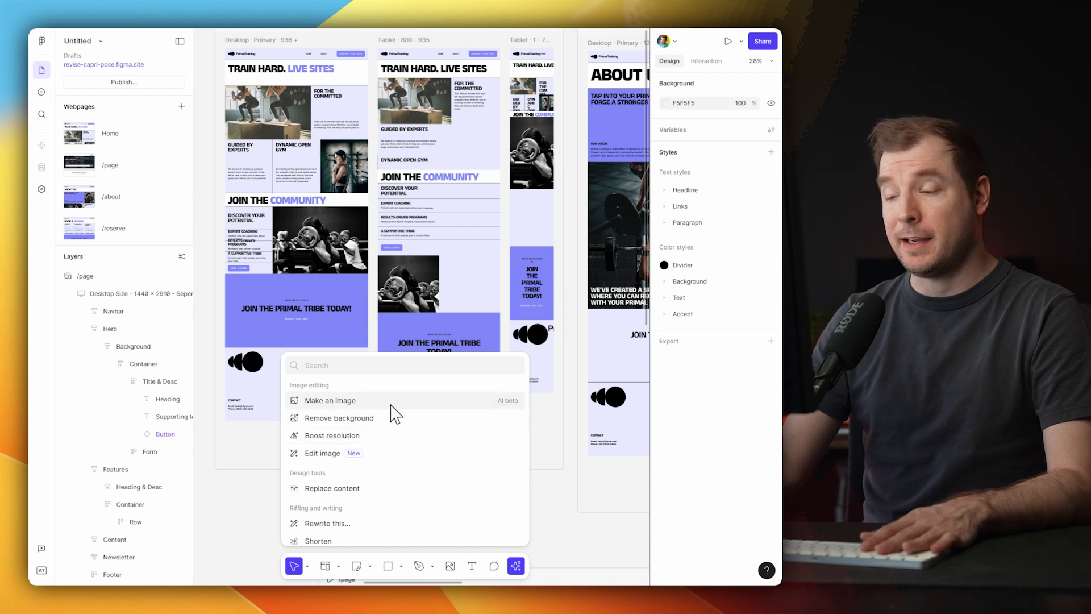
pyautogui.scroll(-1, 383, 448)
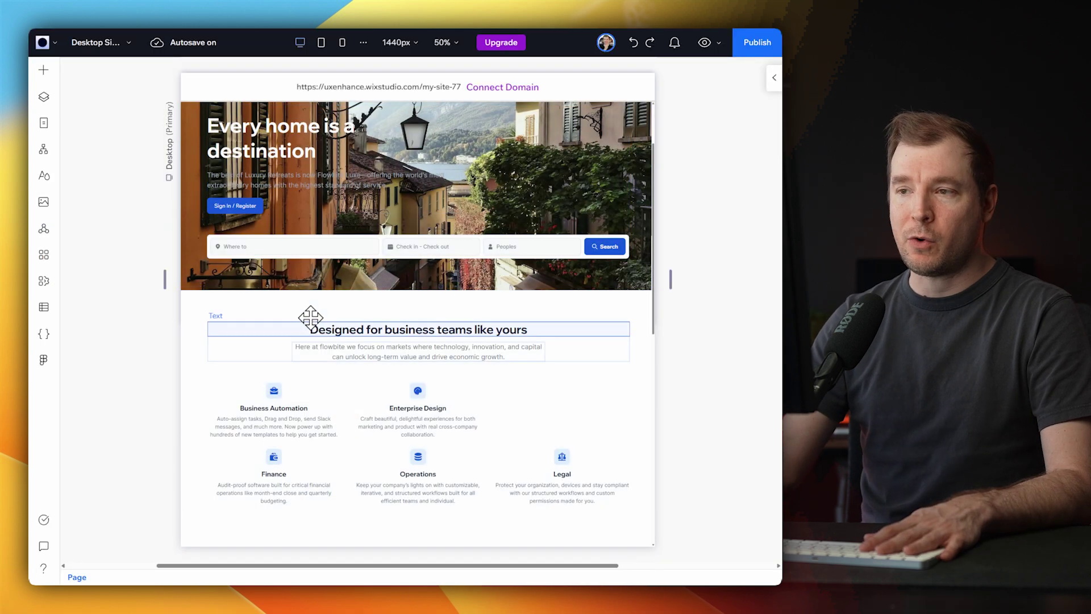
pyautogui.click(291, 317)
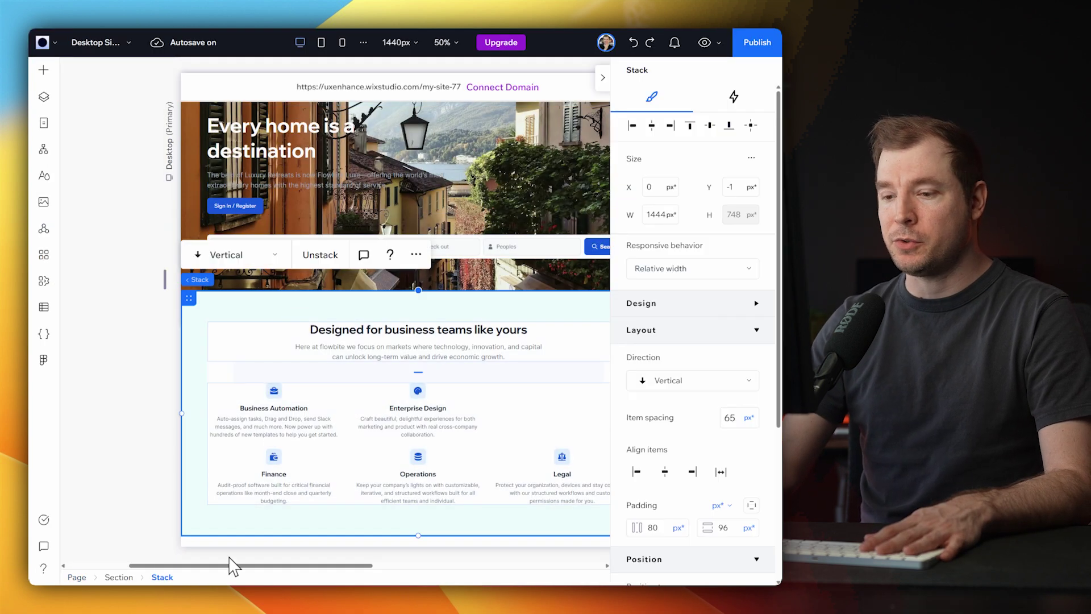
pyautogui.click(121, 577)
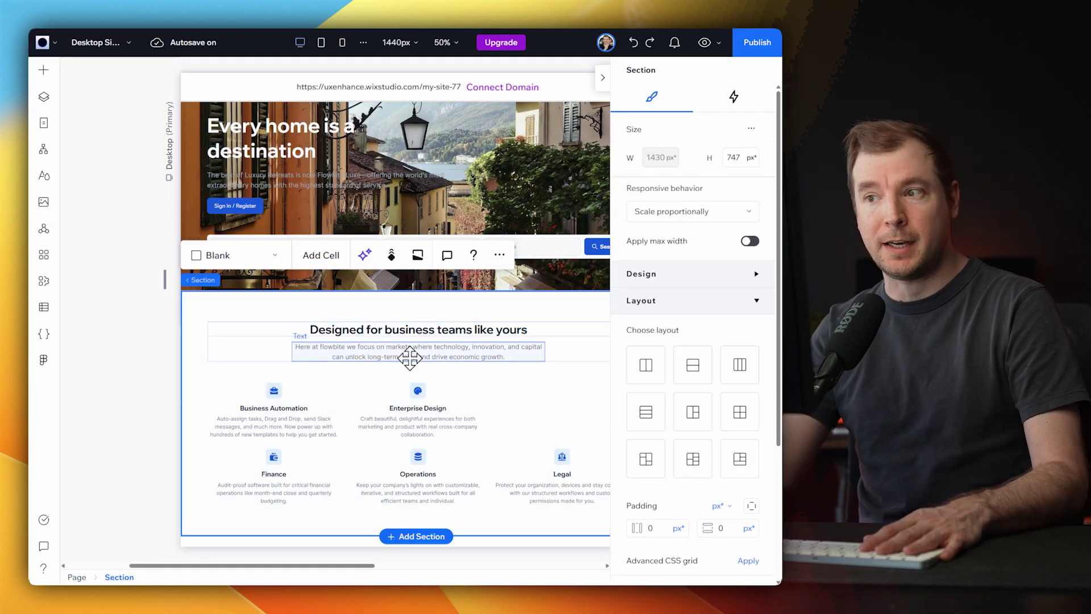
pyautogui.click(244, 350)
pyautogui.click(44, 150)
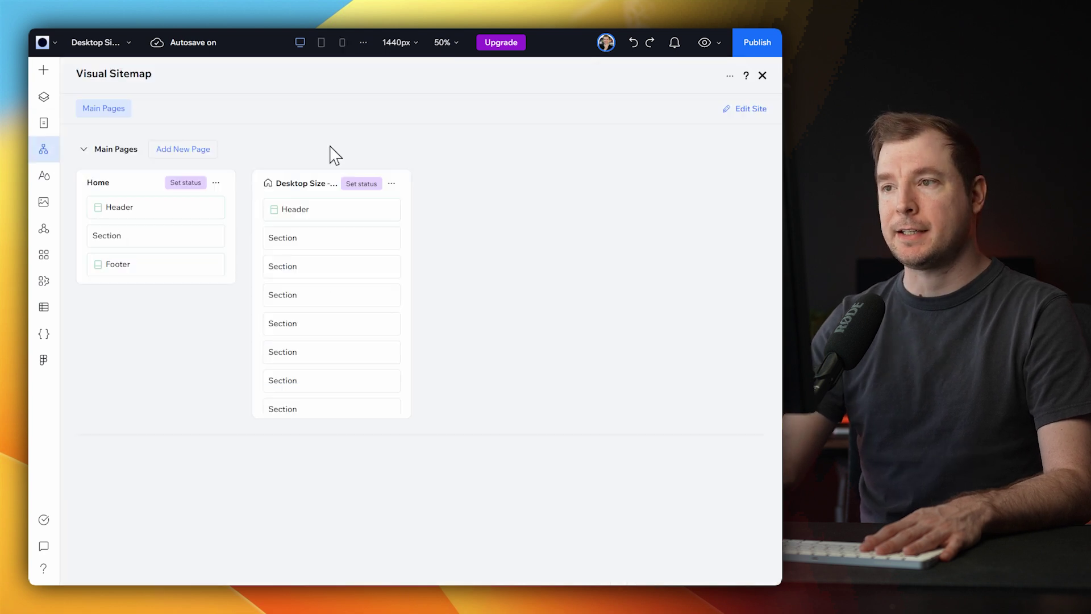
pyautogui.click(44, 96)
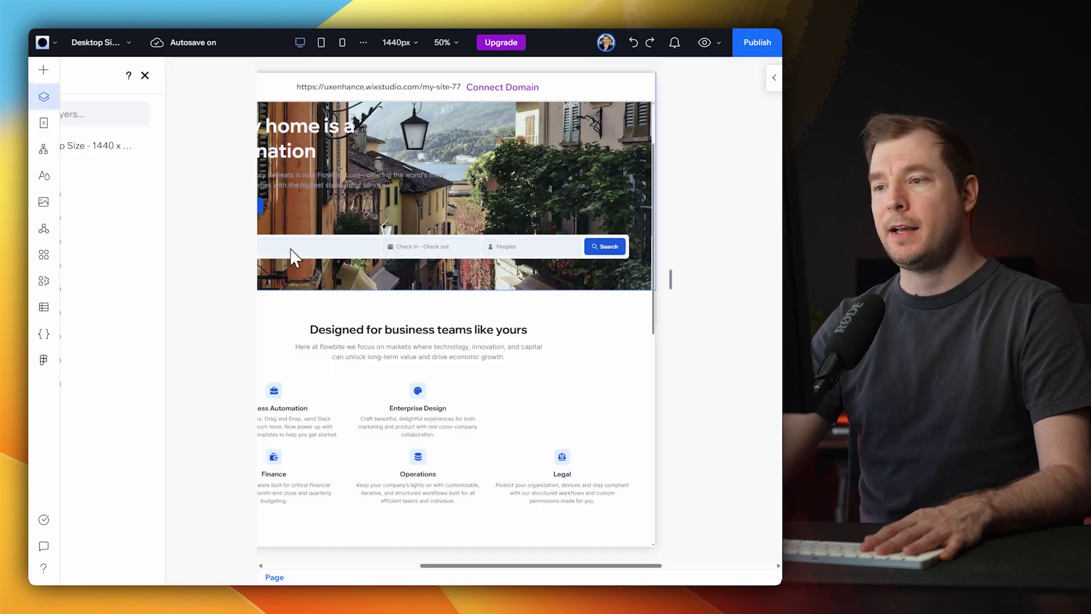
pyautogui.click(458, 452)
pyautogui.click(376, 406)
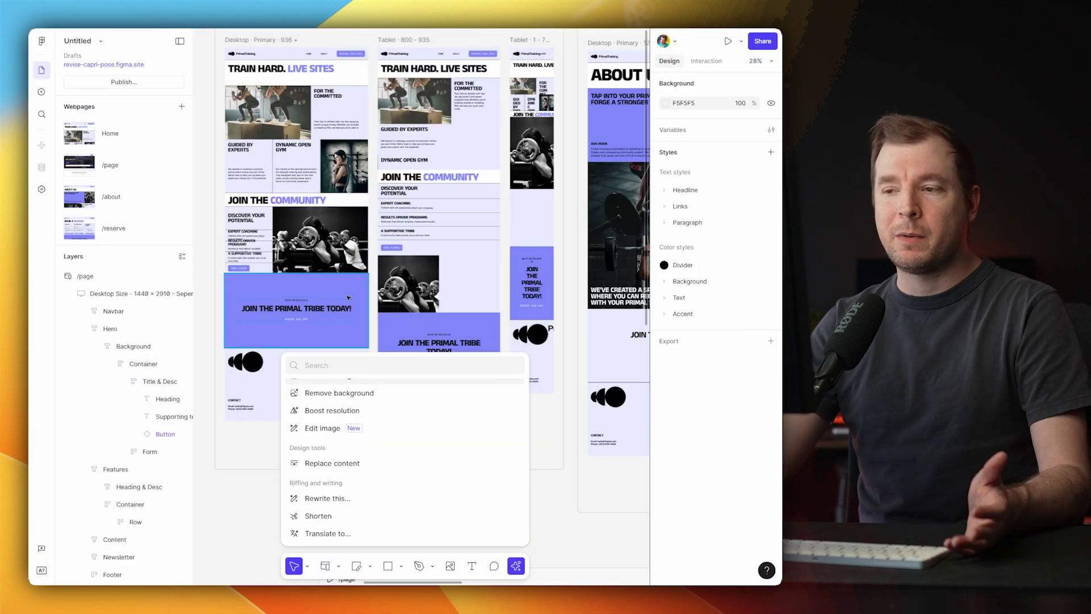
# Close the AI actions list and nudge the Home webpage frame slightly up and left.
pyautogui.click(232, 515)
pyautogui.scroll(2, 232, 516)
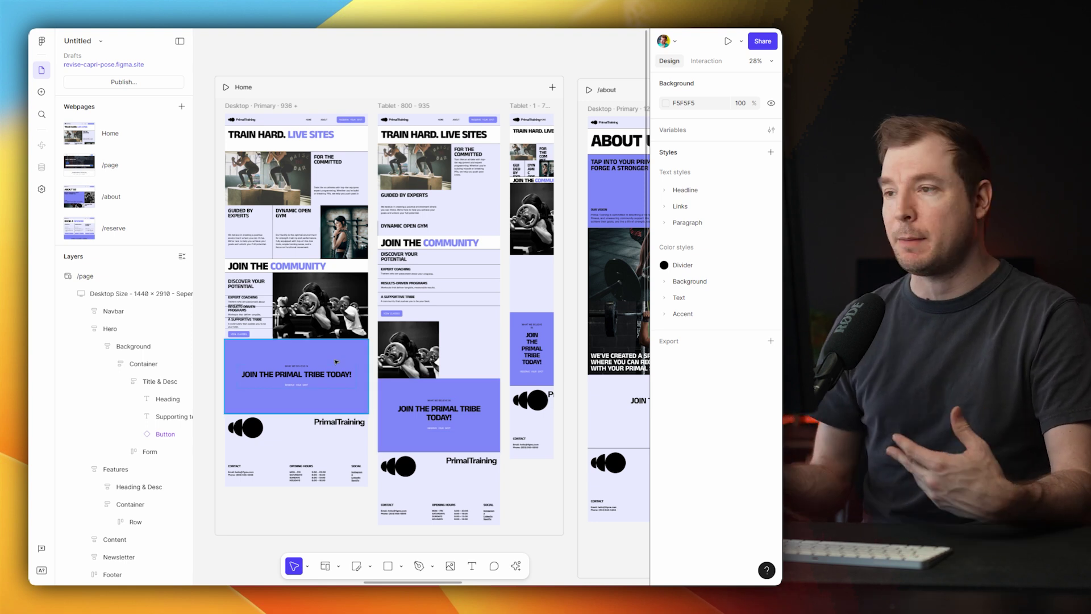
pyautogui.moveTo(332, 93); pyautogui.dragTo(324, 63)
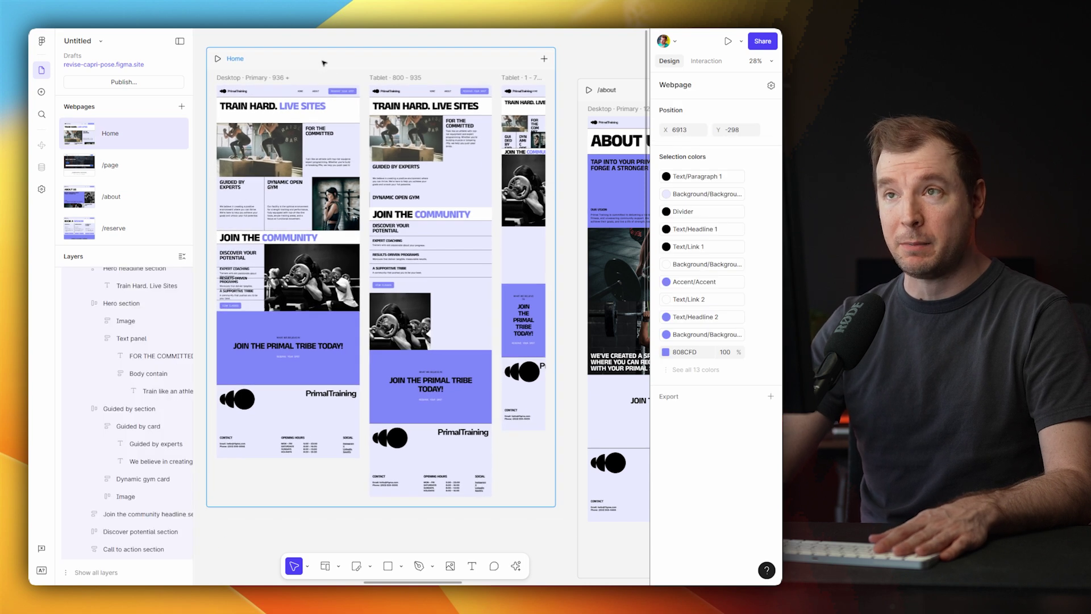